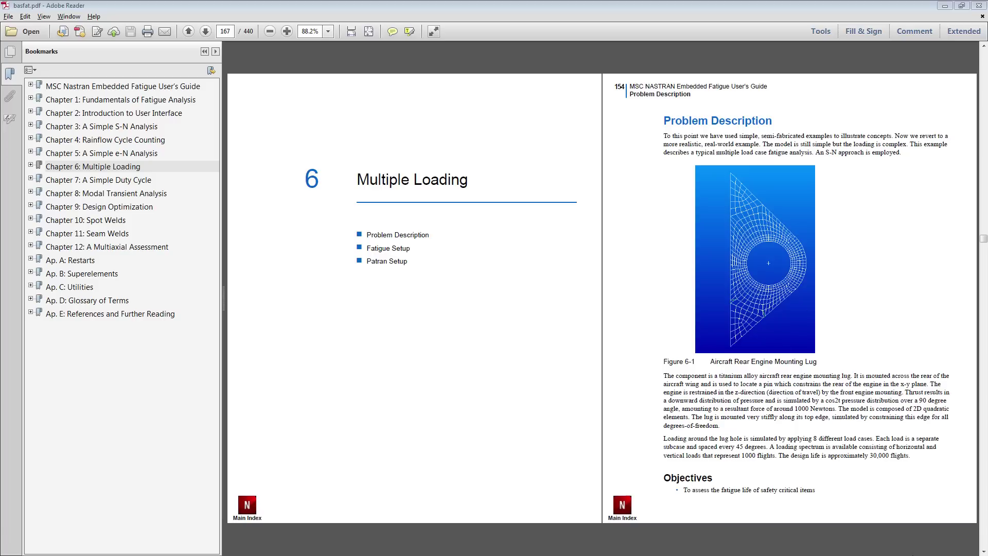
Extract the zipped tutorial into a 6_multiple_loading folder on the desktop.
left_click(945, 6)
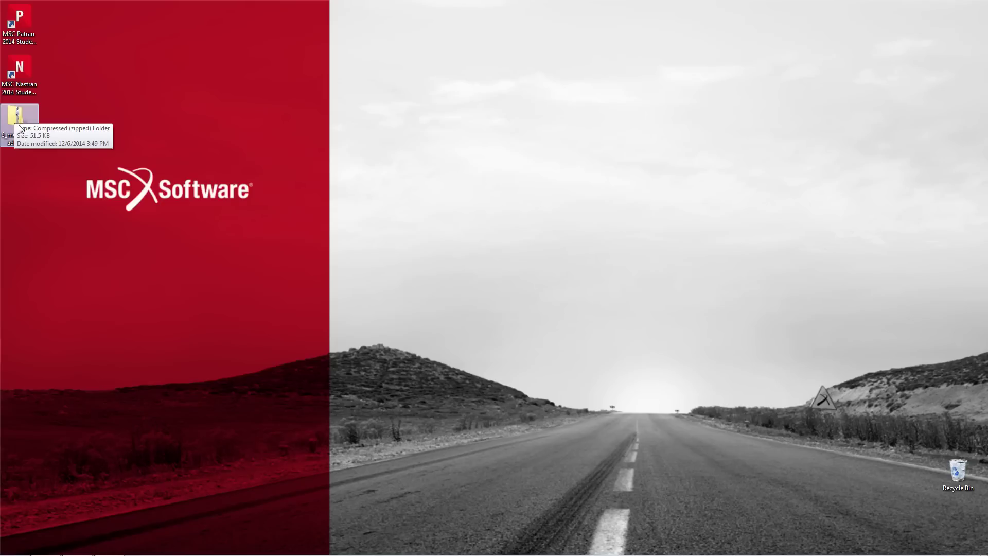
right_click(16, 117)
left_click(35, 145)
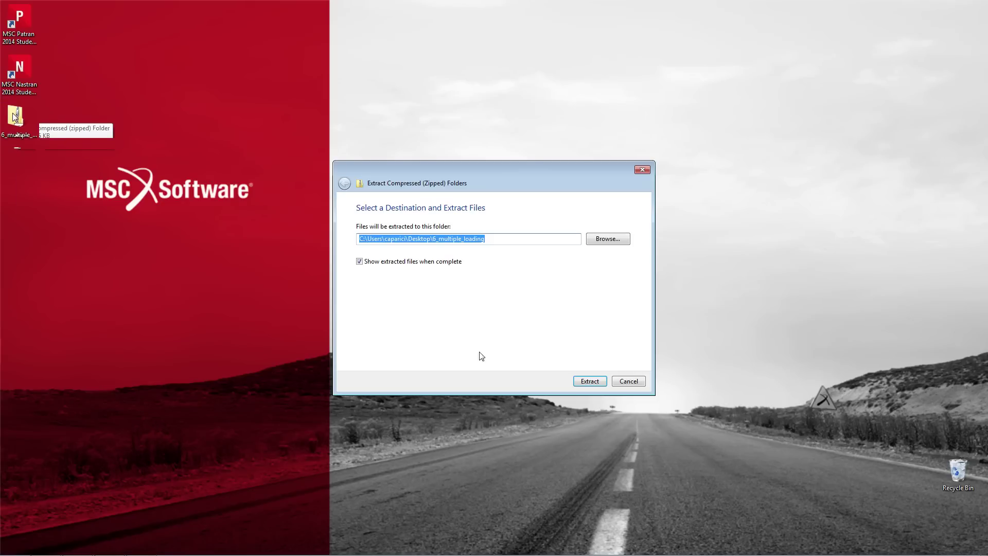
left_click(590, 382)
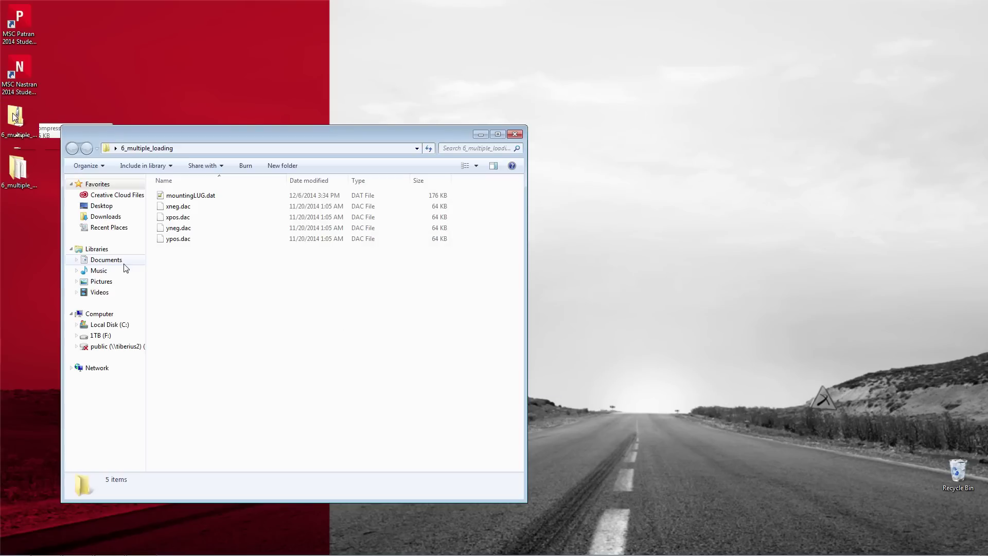
Select xneg.dac and the other .dac load history files in the extracted folder.
left_click(201, 209)
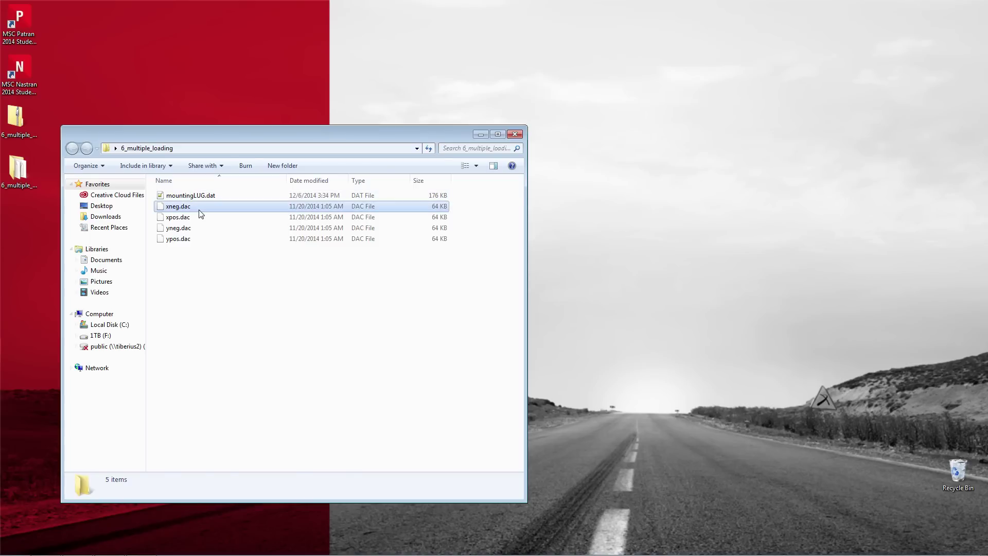
left_click_drag(197, 277, 160, 193)
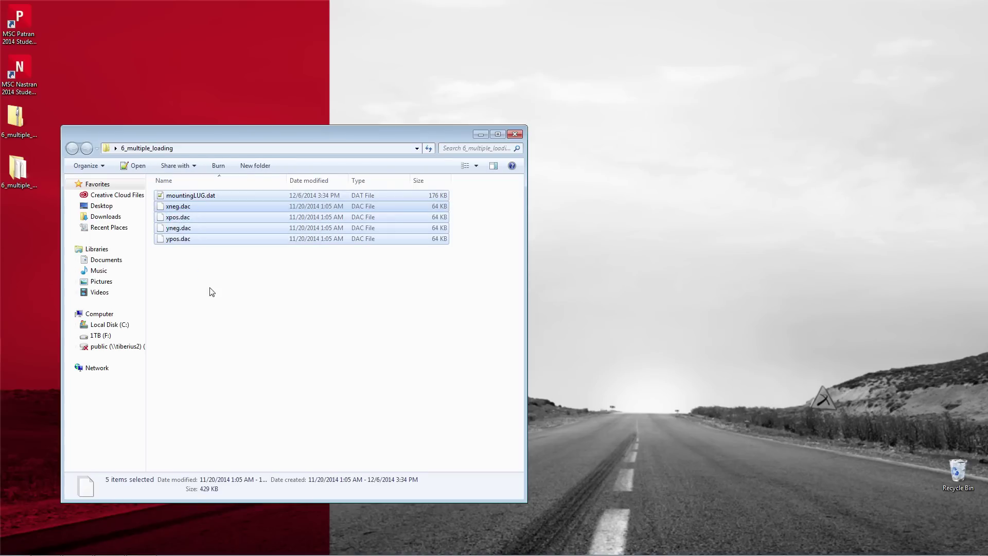
left_click(515, 134)
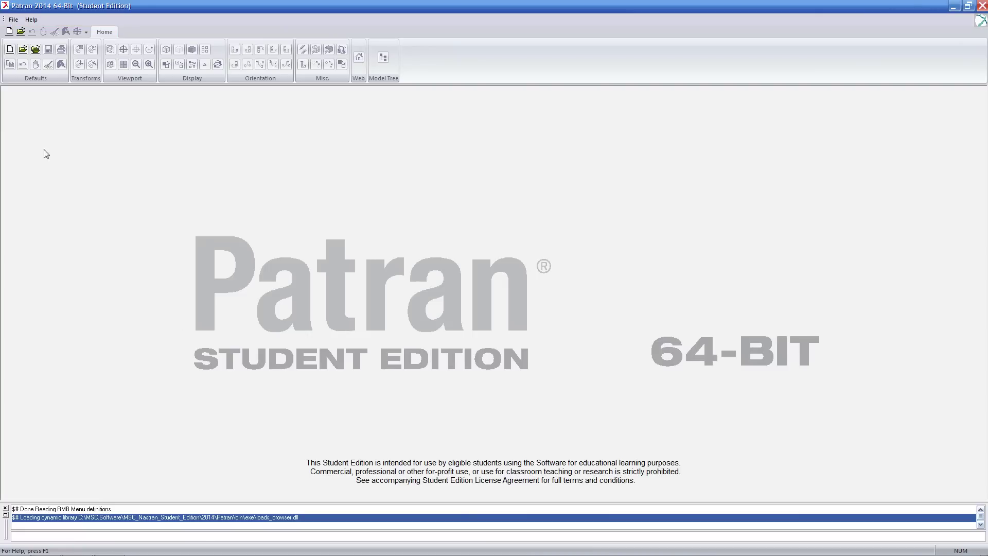
Create a new database named model in the desktop 6_multiple_loading folder.
left_click(9, 49)
left_click(443, 172)
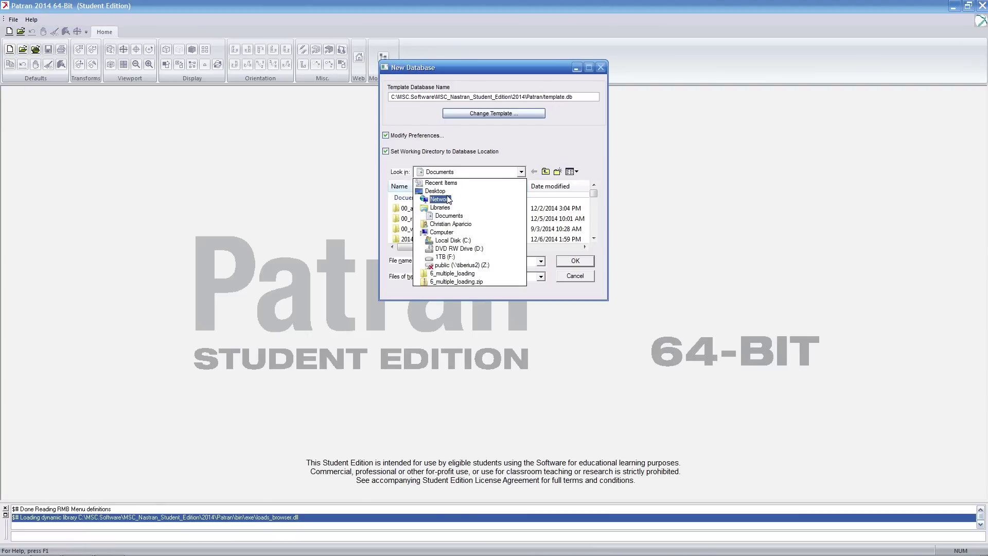
left_click(446, 199)
double_click(435, 238)
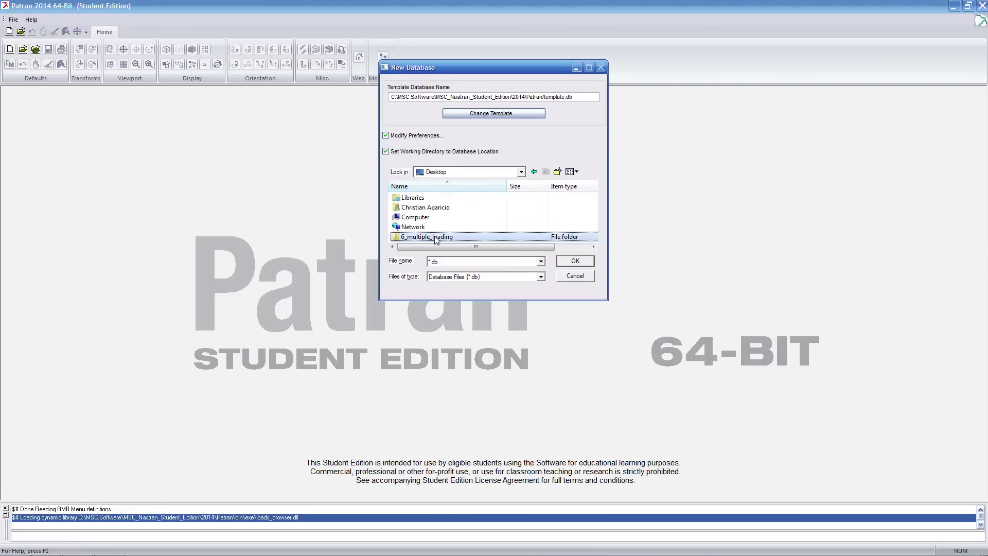
left_click_drag(453, 262, 412, 260)
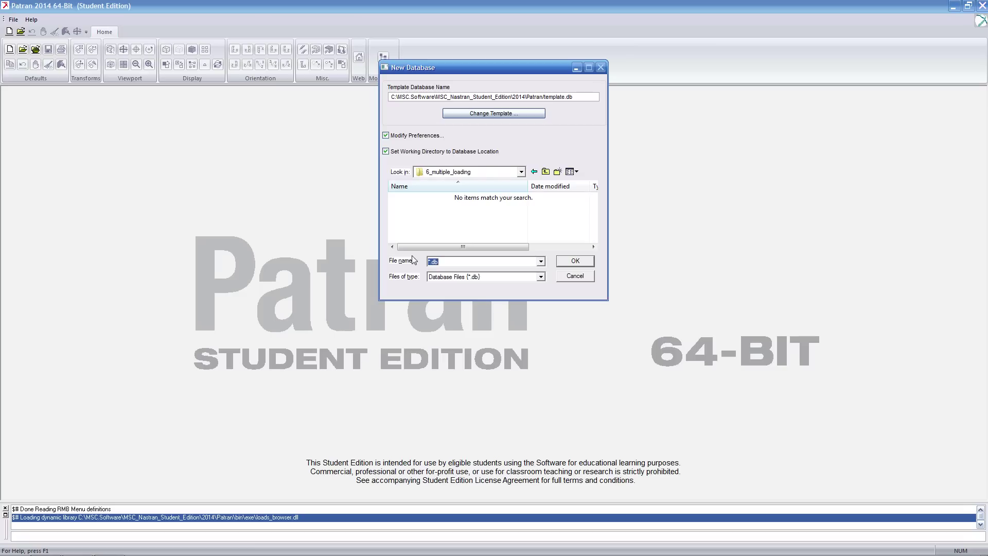
type("model")
key("Return")
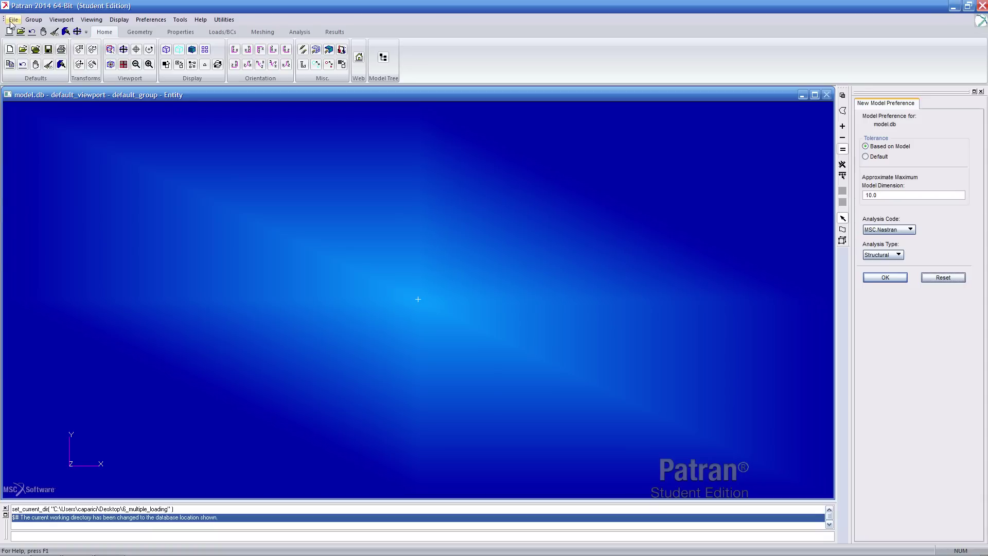
Import mountingLUG.dat as MSC.Nastran input and dismiss the import summary.
left_click(13, 19)
left_click(34, 111)
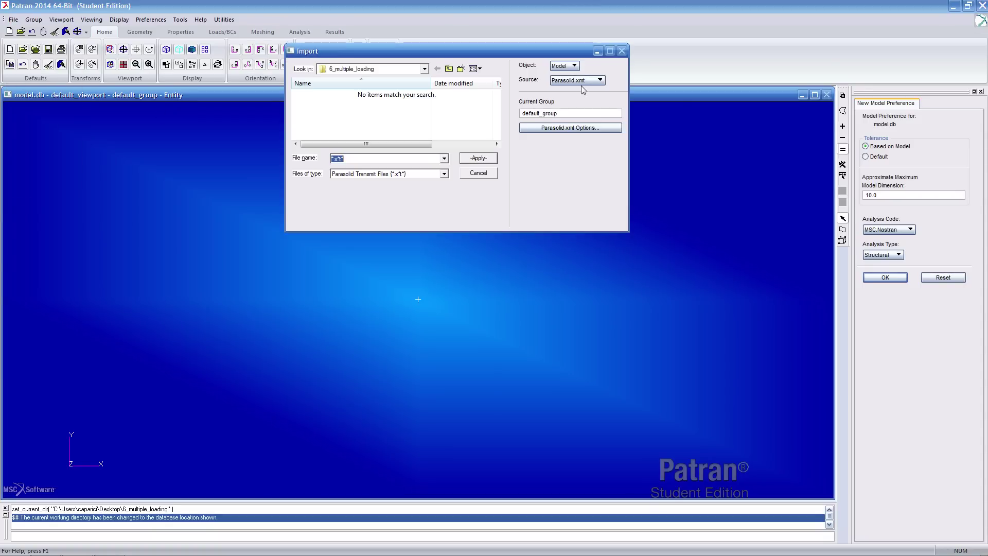
left_click(566, 80)
left_click(592, 192)
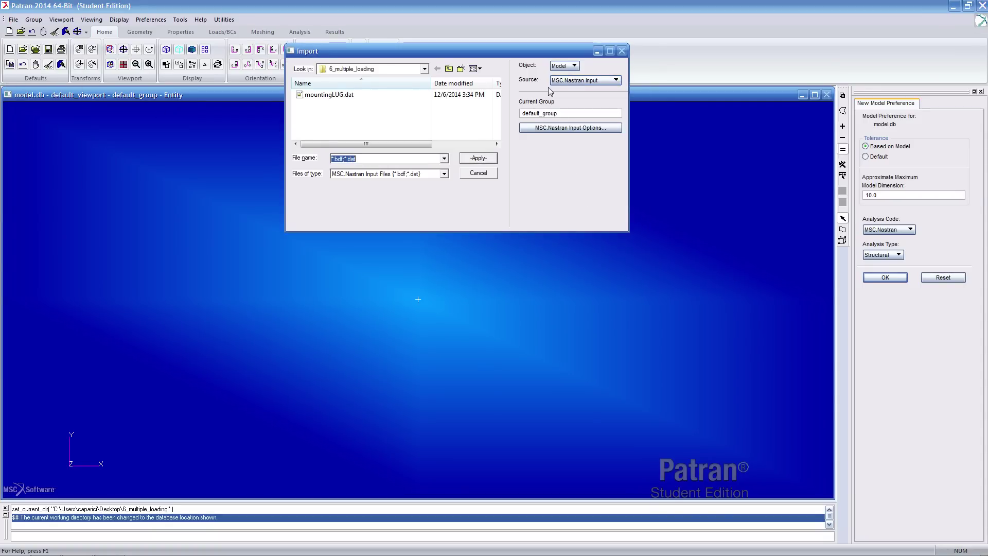
left_click(346, 95)
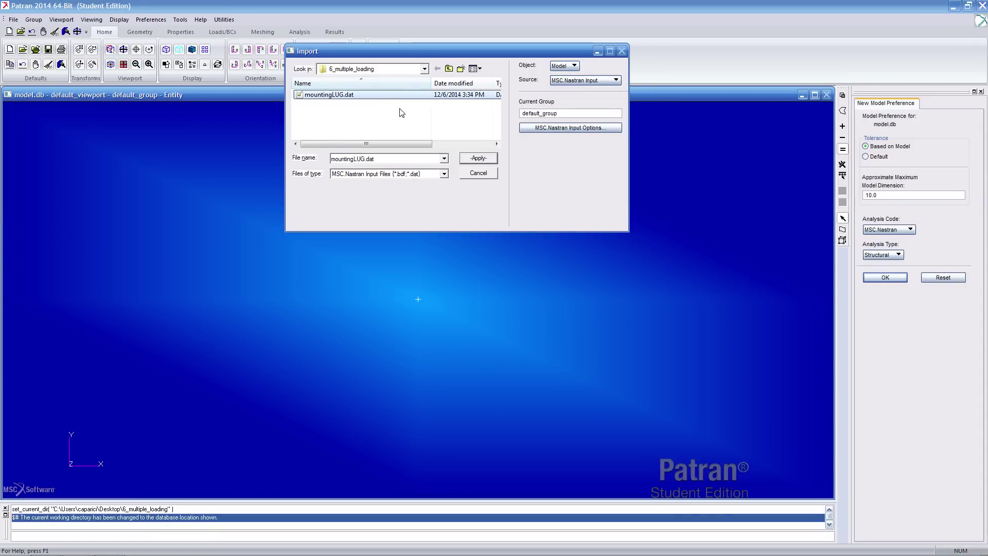
left_click(471, 159)
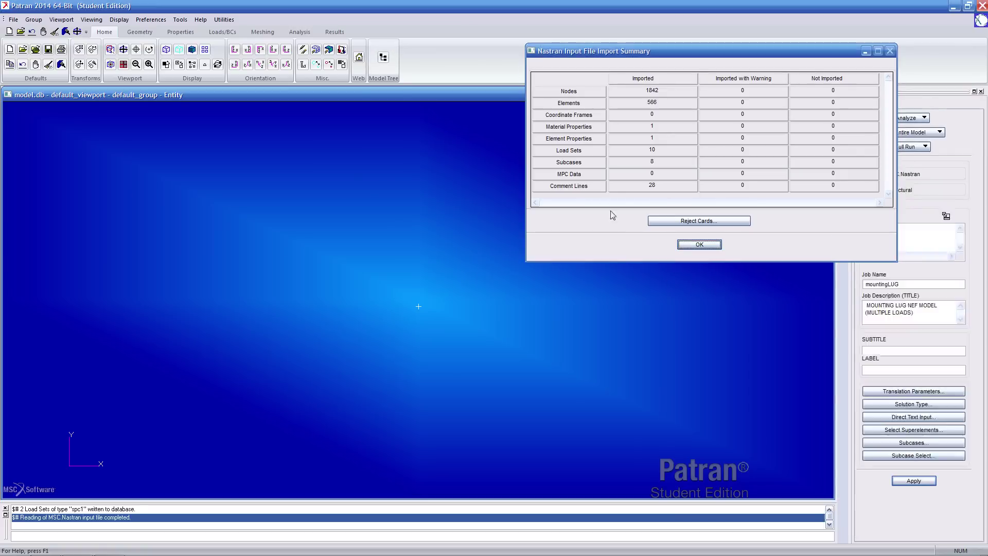
key("Return")
Expand Load Cases and LBCs, make LOAD_CASE.1.SC1 current, and display force.1 vectors.
left_click(383, 57)
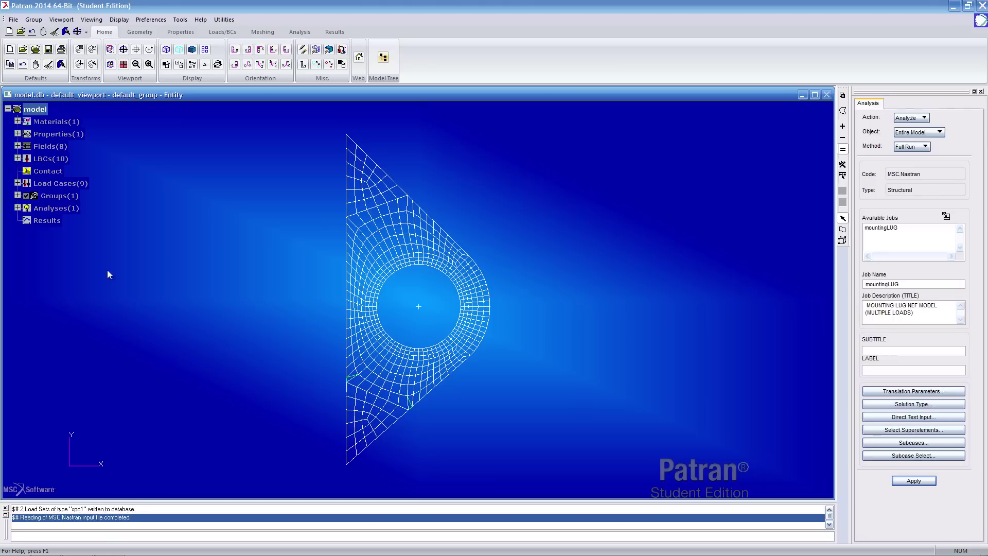
left_click(17, 183)
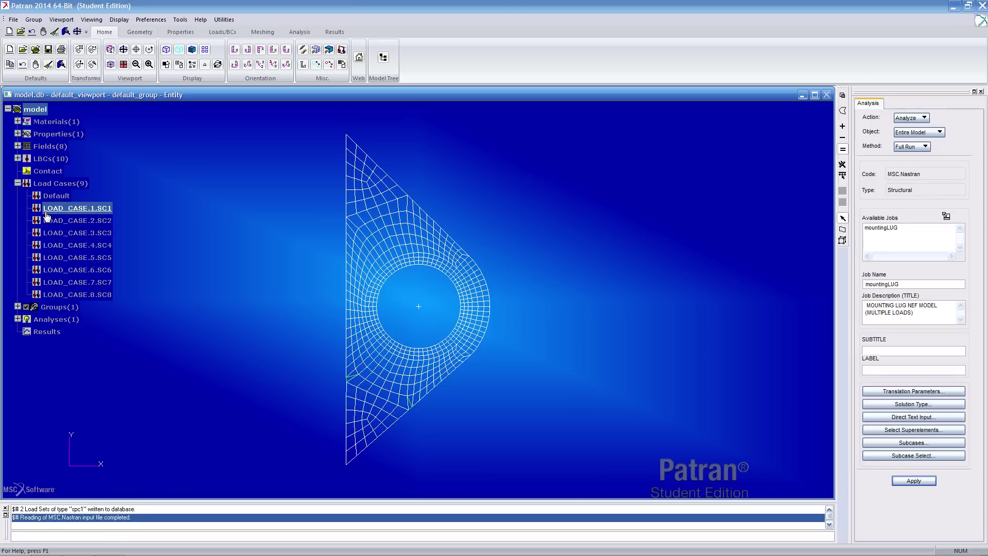
left_click(18, 158)
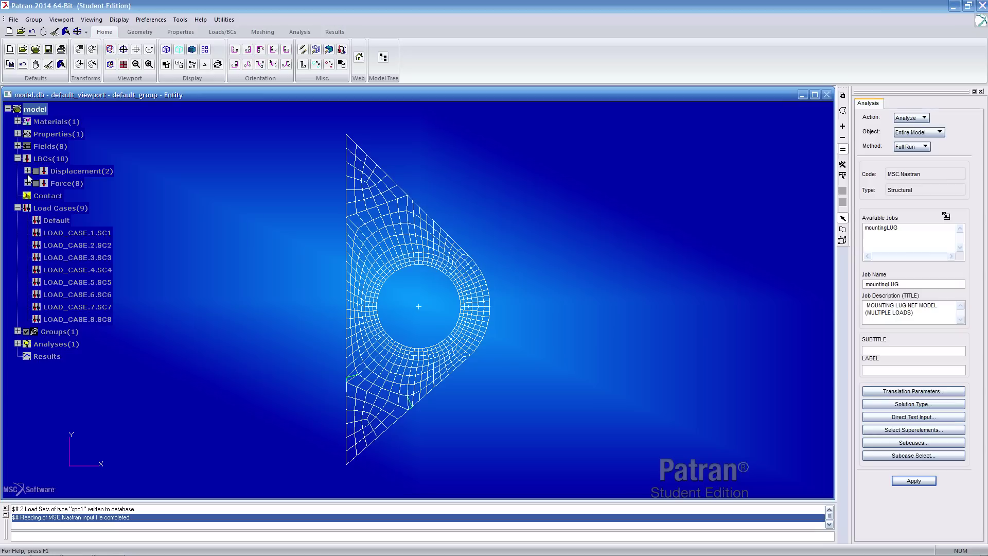
left_click(28, 172)
left_click(28, 208)
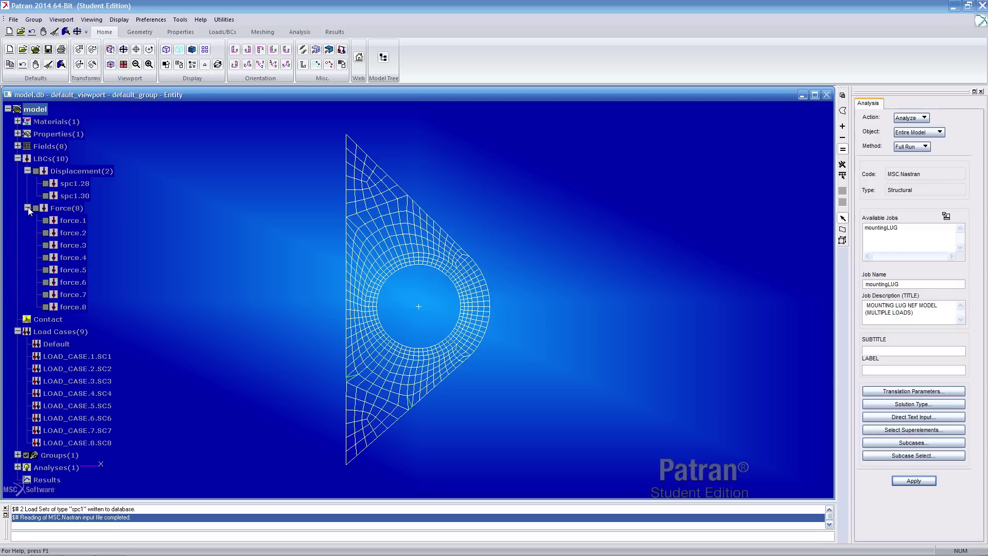
right_click(71, 356)
left_click(103, 408)
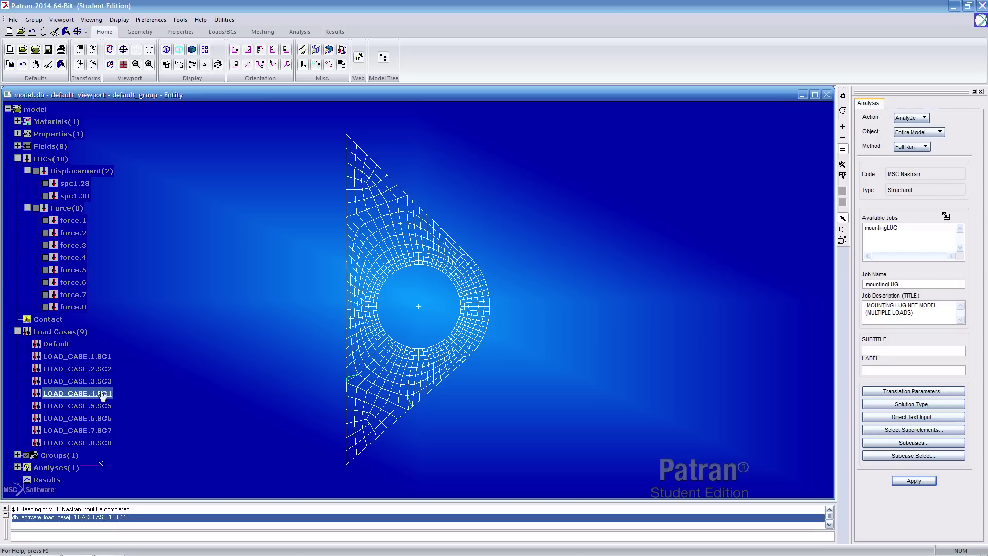
left_click(45, 221)
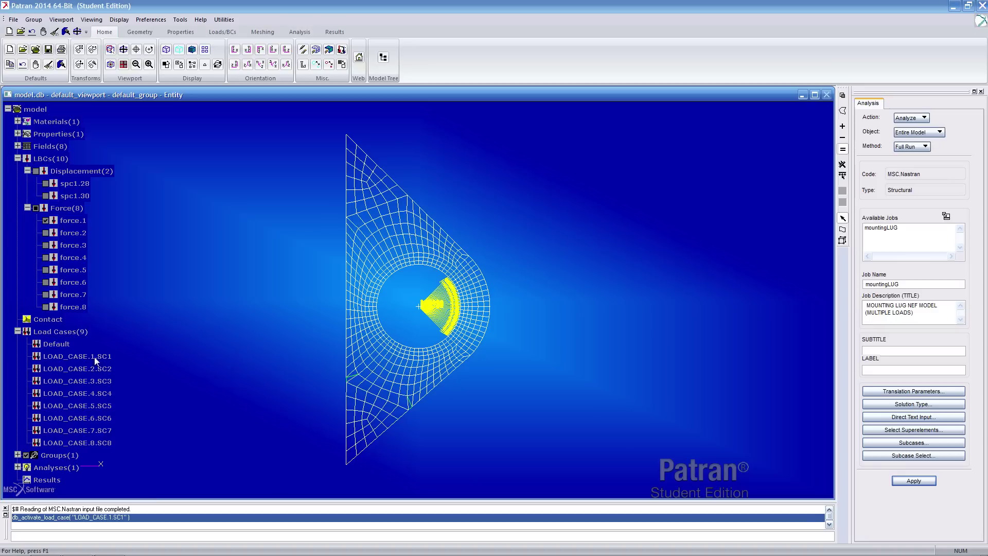
Make LOAD_CASE.2.SC2 current and show its force vectors instead of force.1.
right_click(77, 369)
left_click(103, 419)
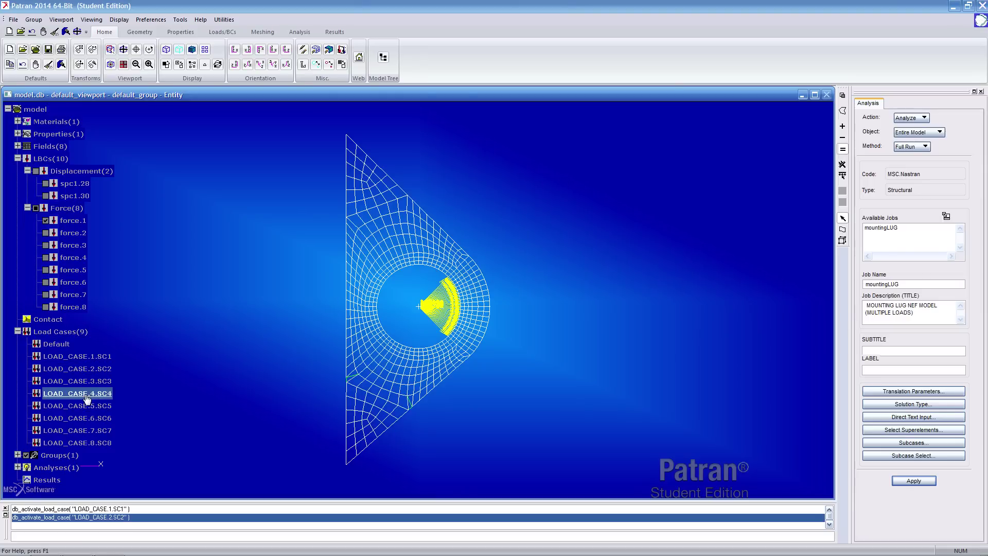
left_click(46, 222)
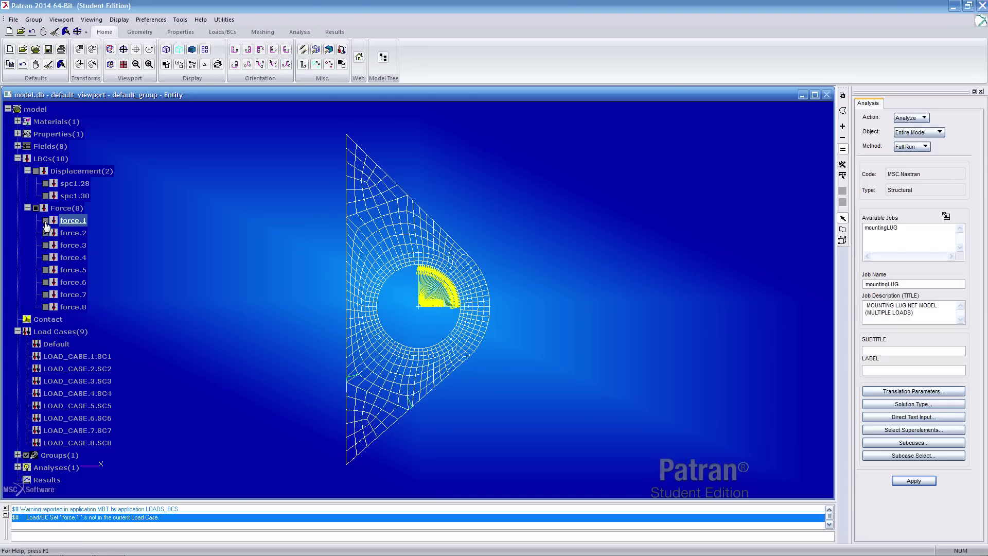
left_click(46, 246)
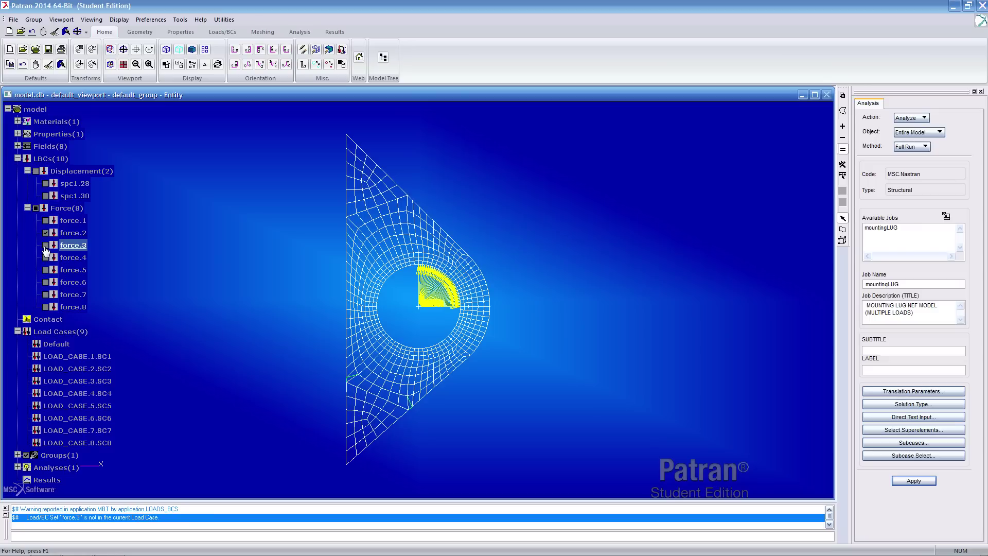
Make LOAD_CASE.3.SC3 current, display force.3 vectors, and collapse the tree branches.
right_click(81, 381)
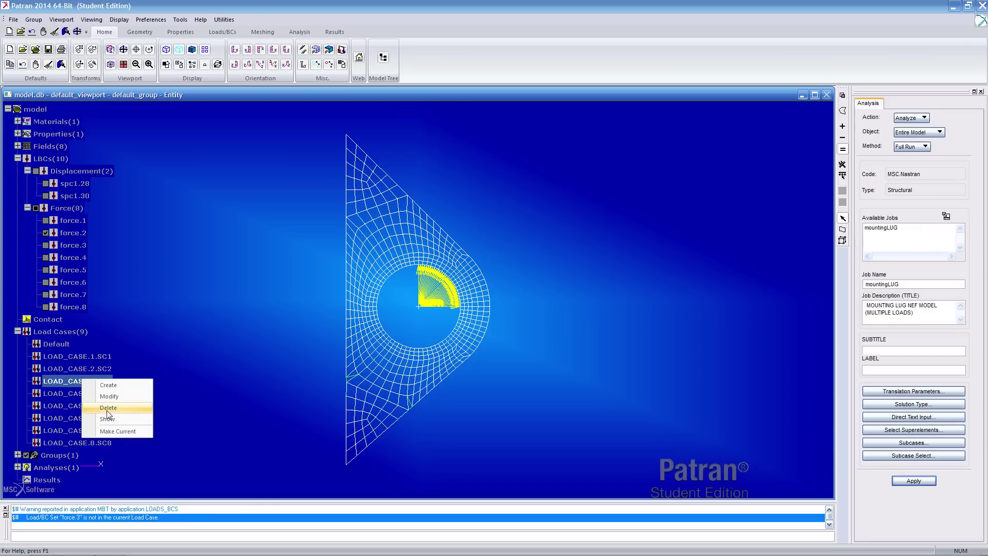
left_click(118, 428)
right_click(103, 381)
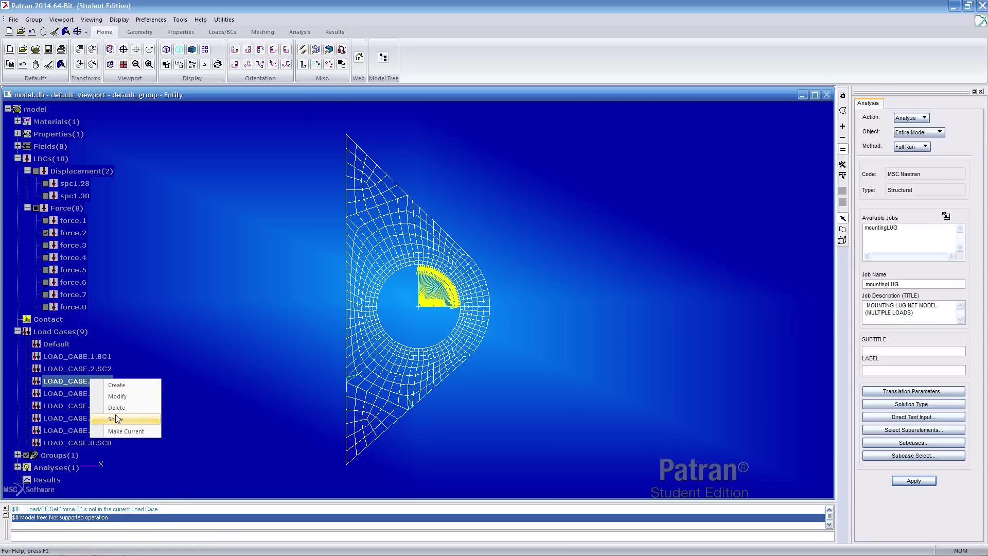
left_click(122, 432)
left_click(45, 245)
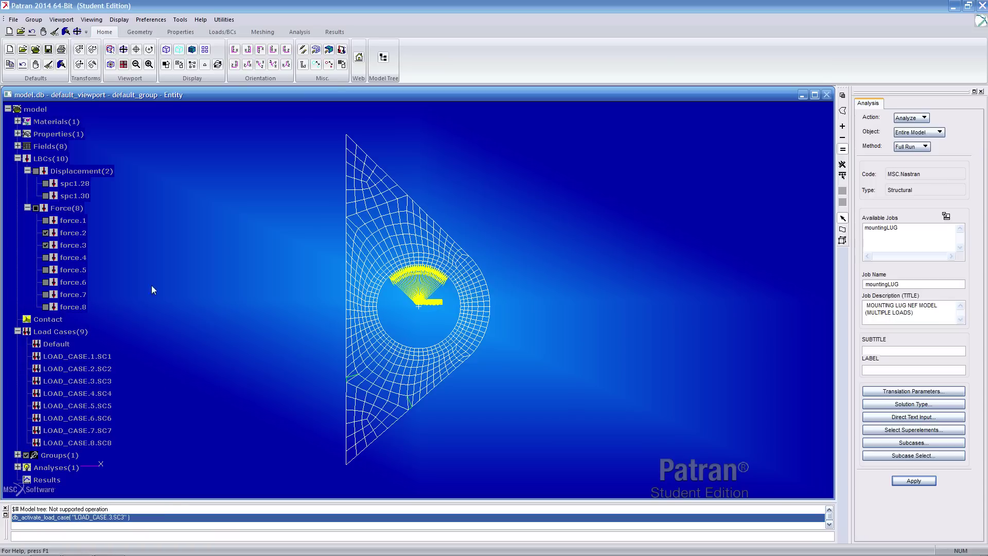
left_click(17, 158)
left_click(18, 183)
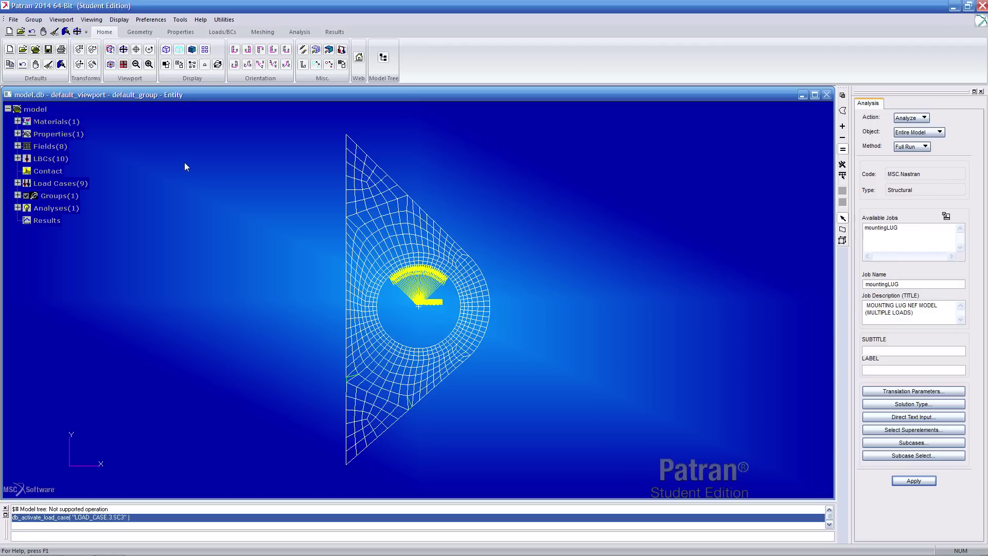
Show MATRL.1's properties, review its Titanium (300) Stress-Life values, and cancel.
left_click(18, 122)
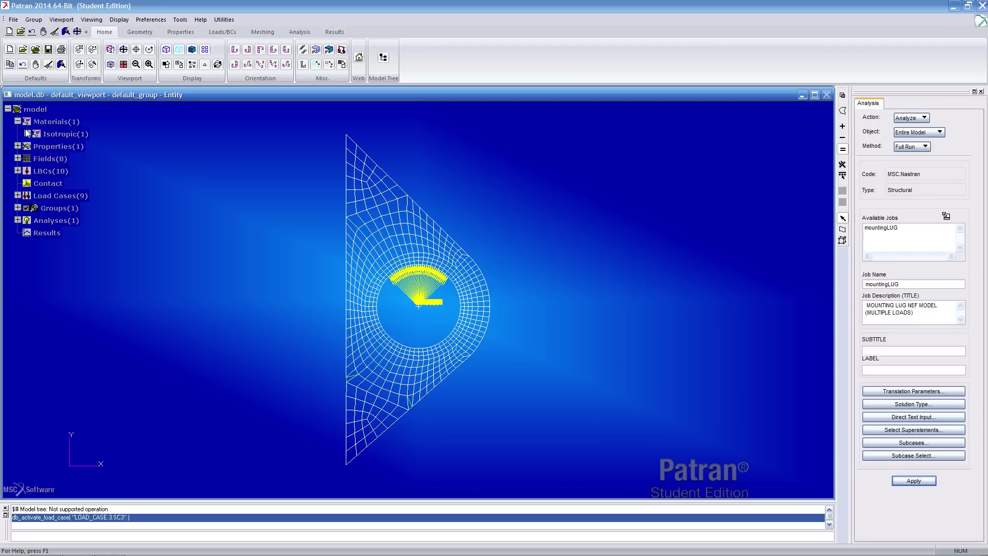
left_click(27, 134)
left_click(56, 147)
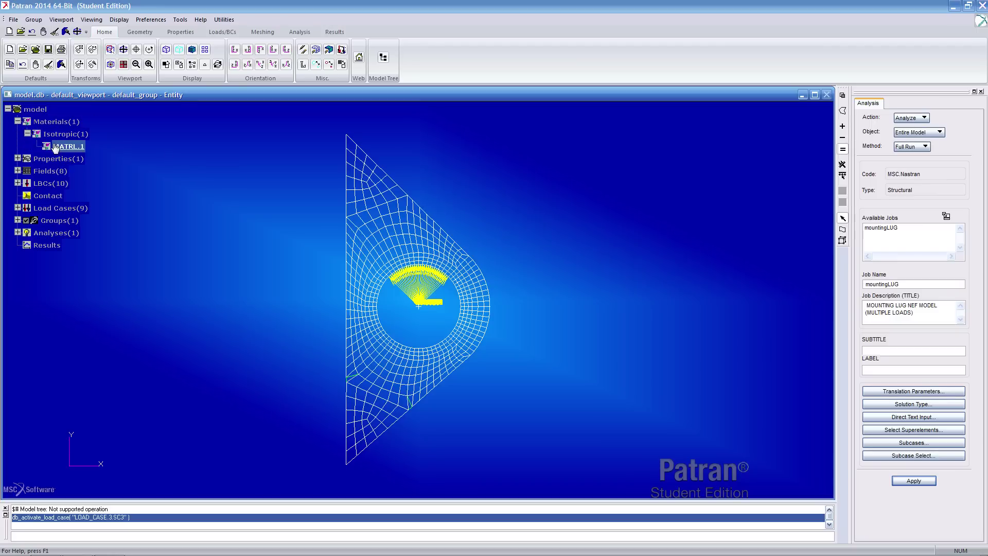
right_click(55, 147)
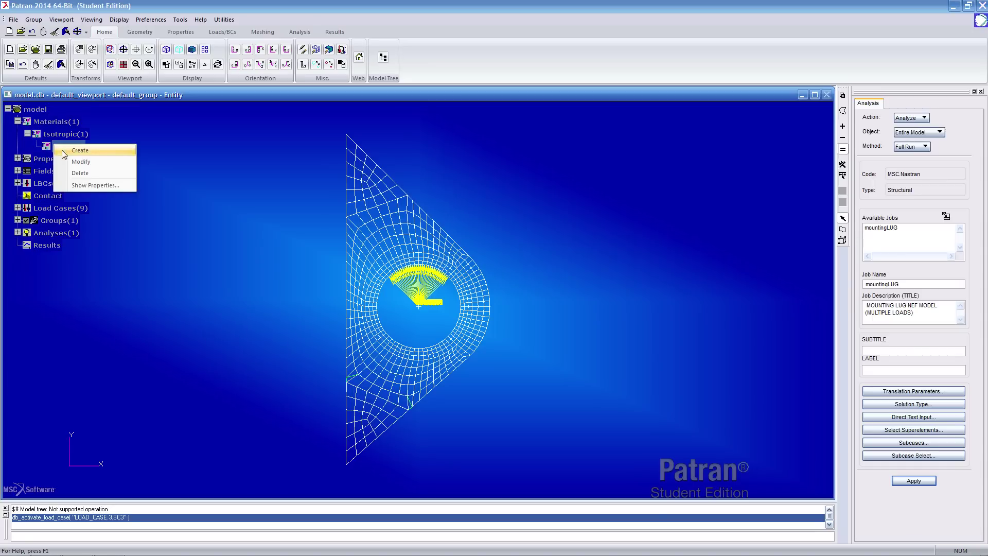
left_click(83, 185)
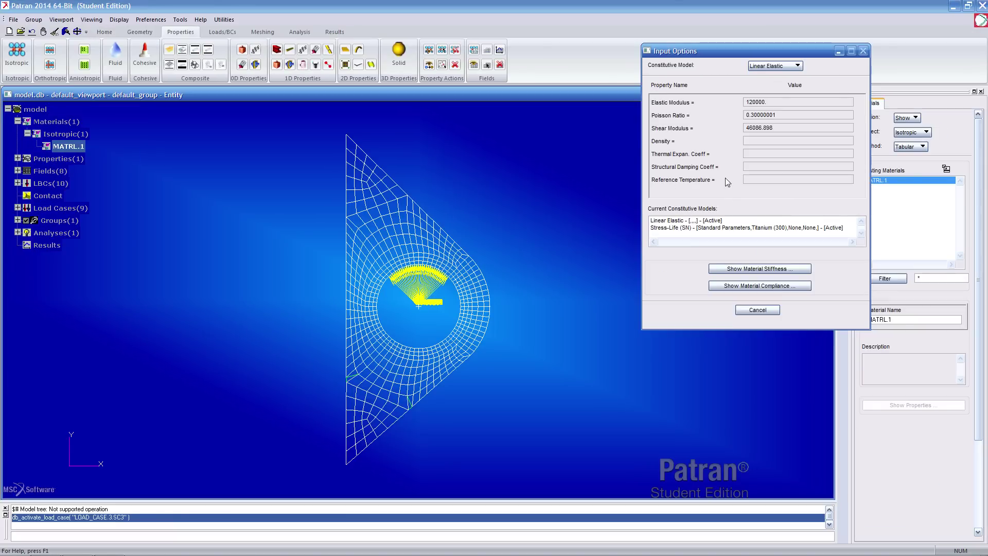
left_click(700, 229)
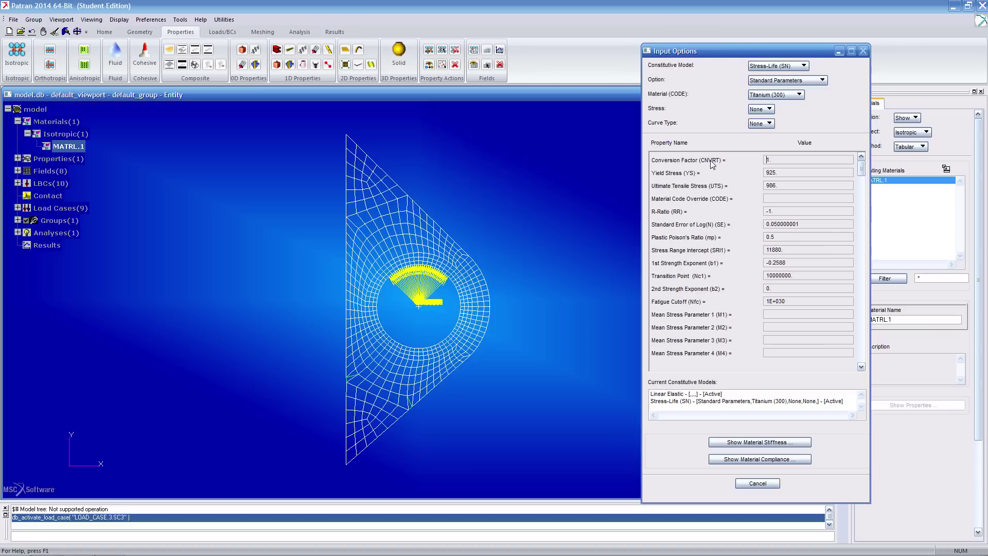
left_click_drag(696, 57, 511, 34)
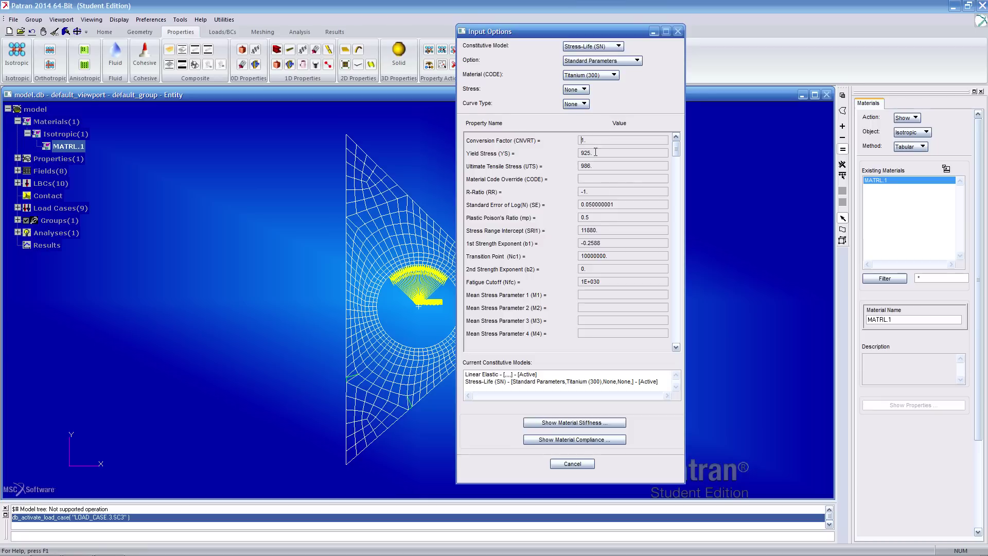
left_click(575, 464)
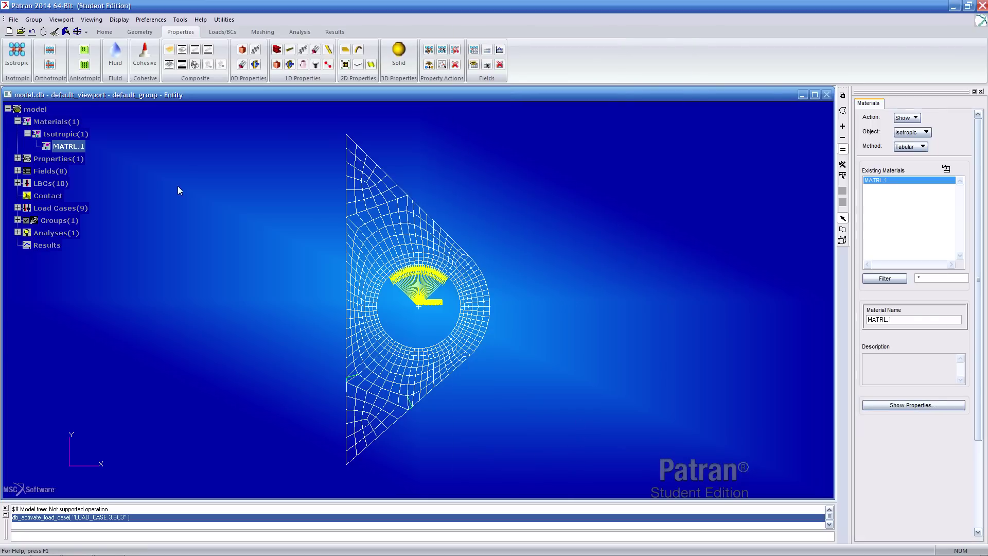
Open the 2D property set P_SET.2 for modification from the Properties tree.
left_click(20, 122)
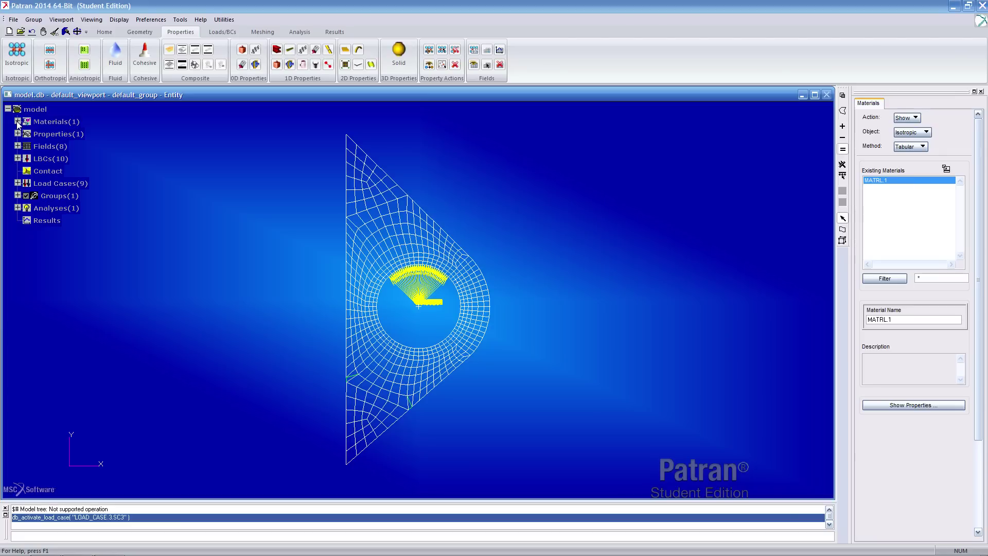
left_click(18, 134)
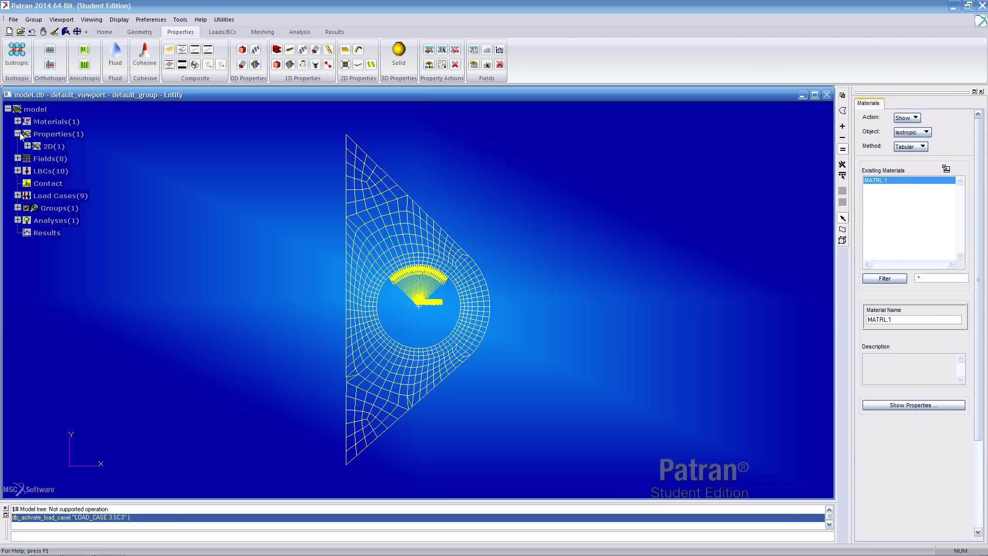
left_click(27, 146)
left_click(62, 160)
right_click(61, 160)
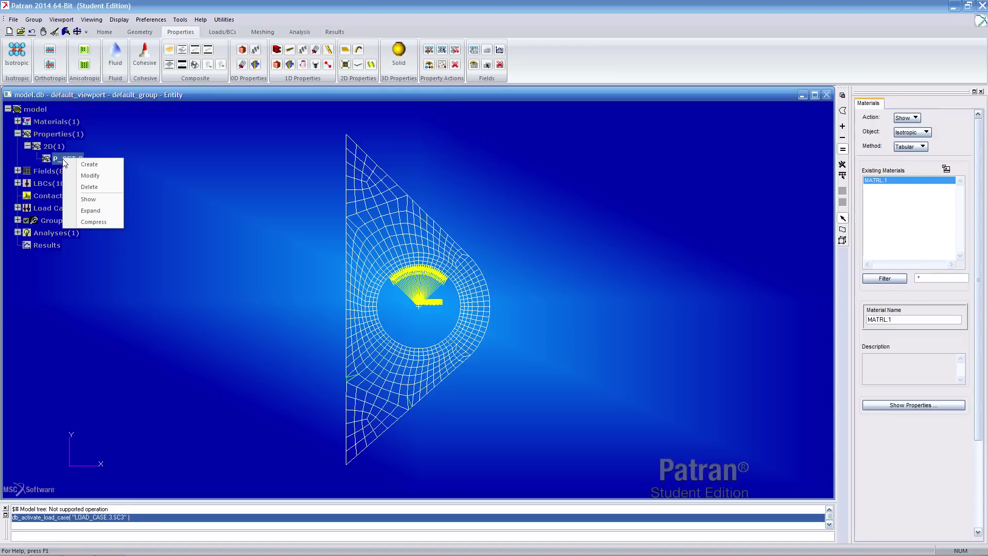
left_click(80, 176)
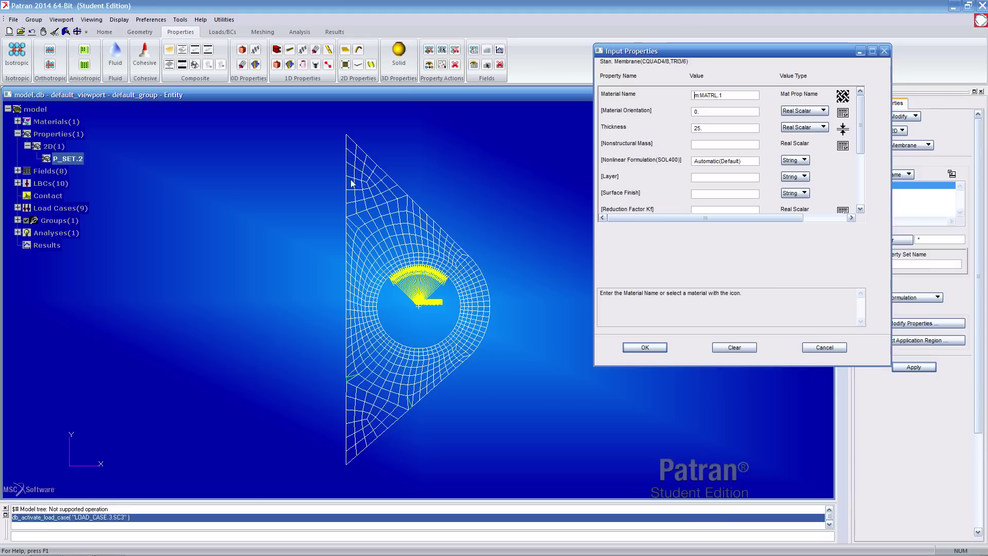
Set fatigue Layer to Worst and Surface Finish to None, keep the region, and apply.
left_click(709, 177)
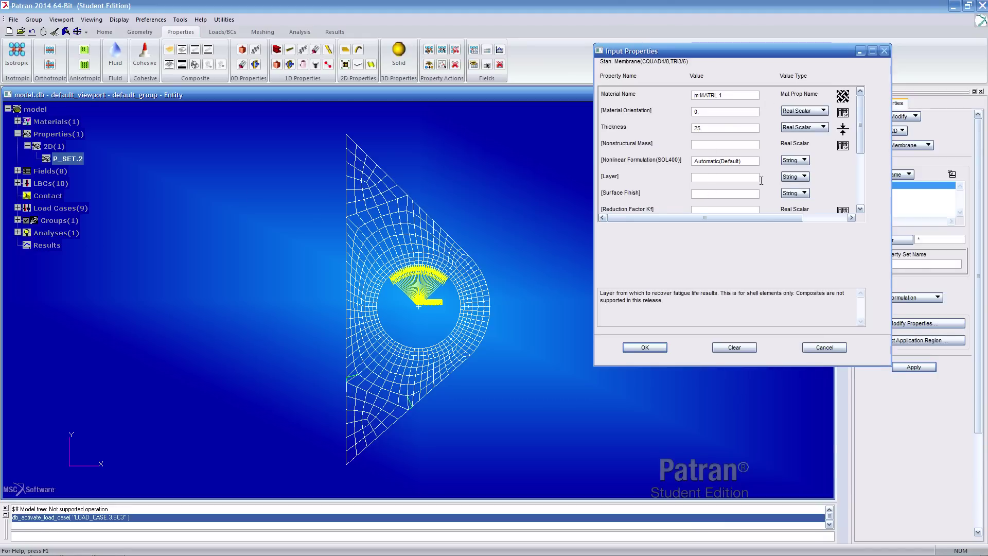
left_click(795, 177)
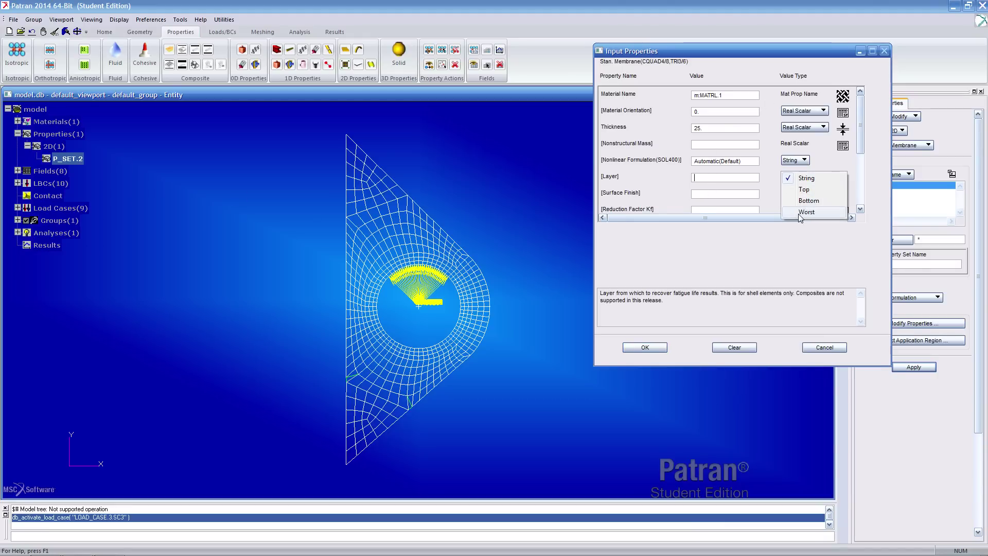
left_click(800, 212)
left_click(753, 194)
left_click(795, 193)
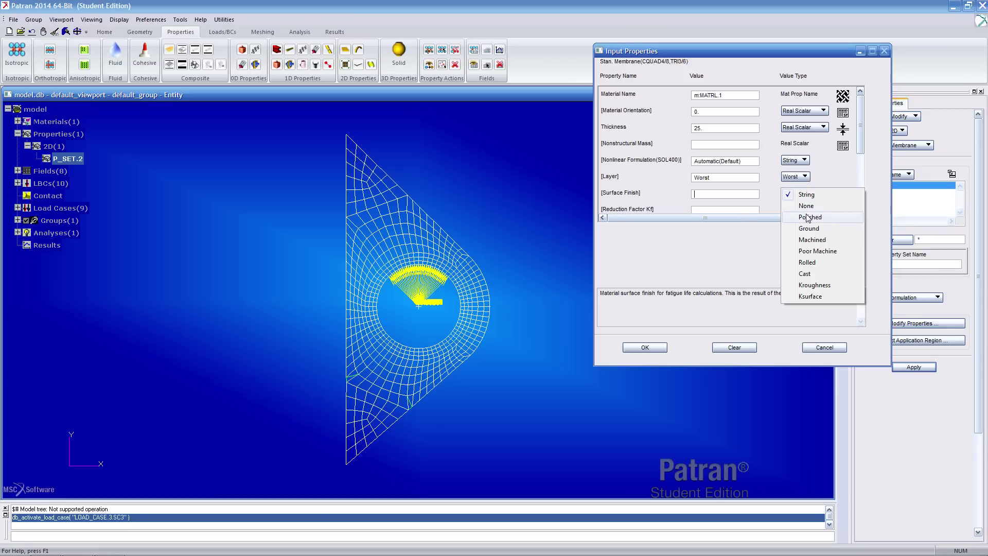
left_click(806, 206)
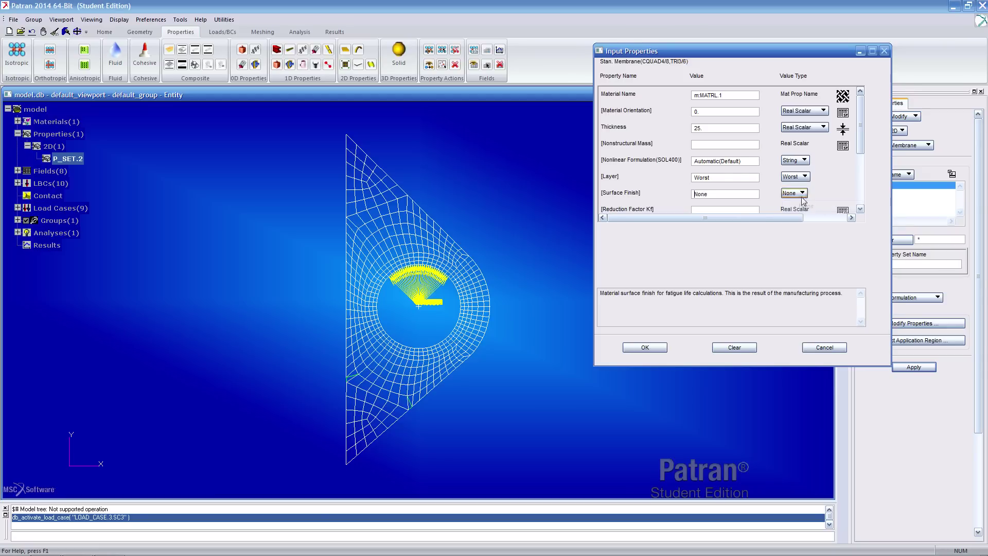
left_click(714, 195)
left_click(645, 348)
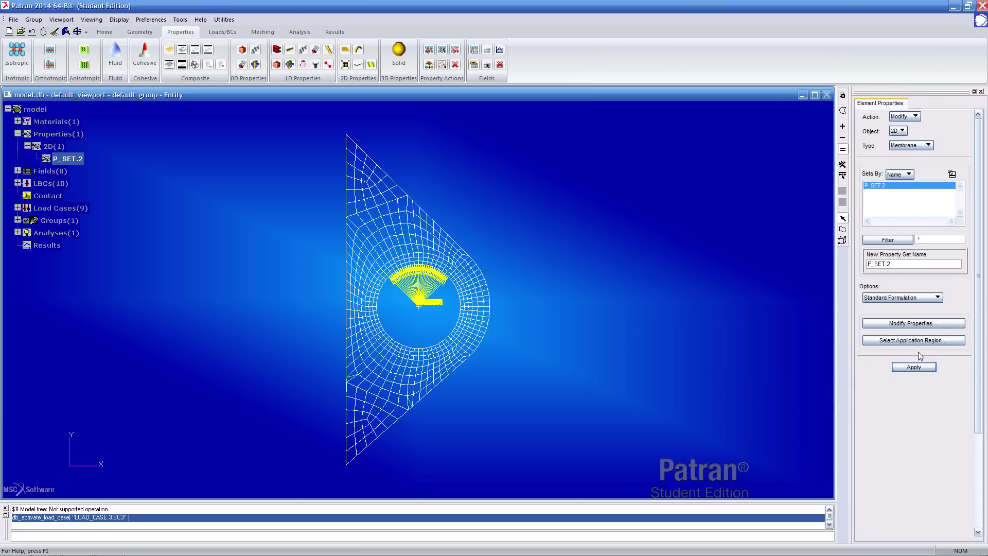
left_click(915, 340)
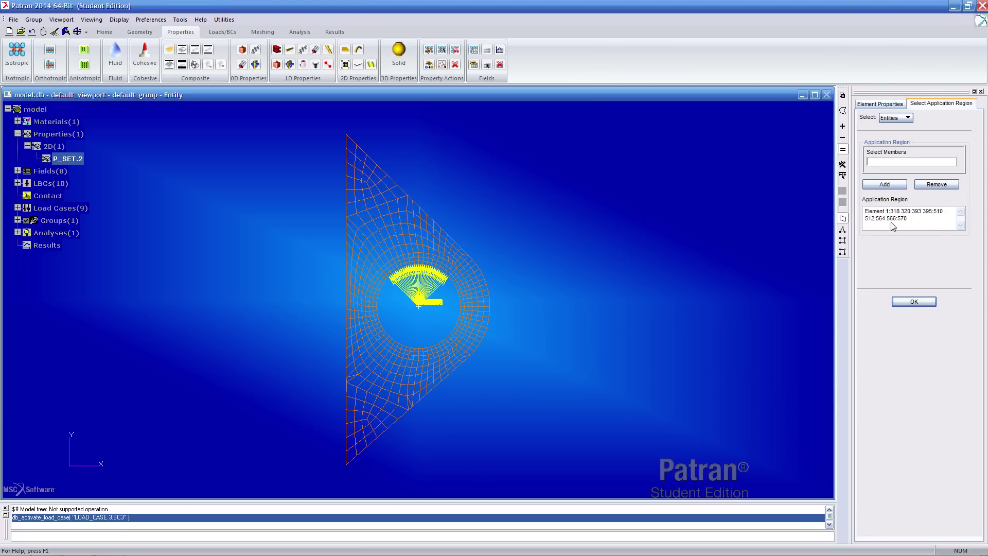
left_click(912, 303)
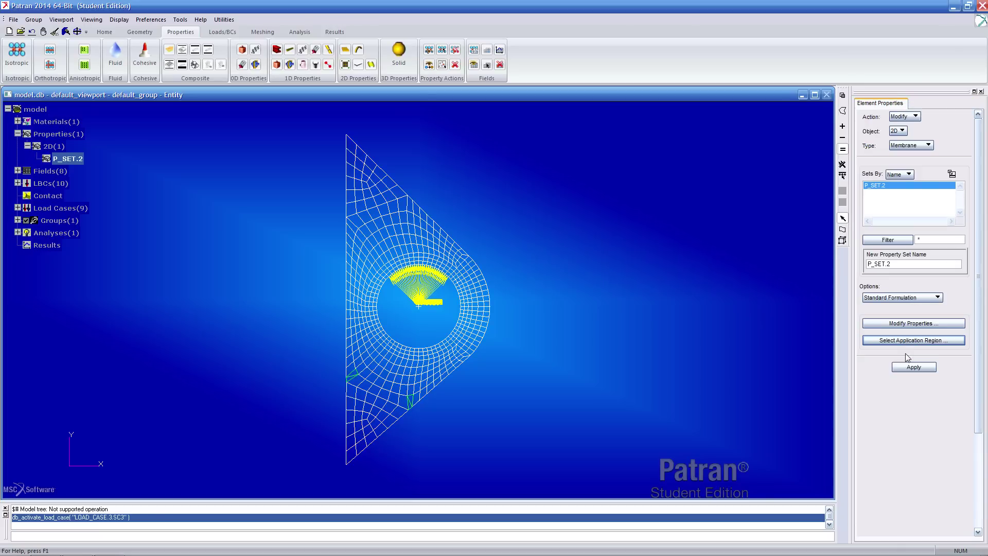
left_click(914, 367)
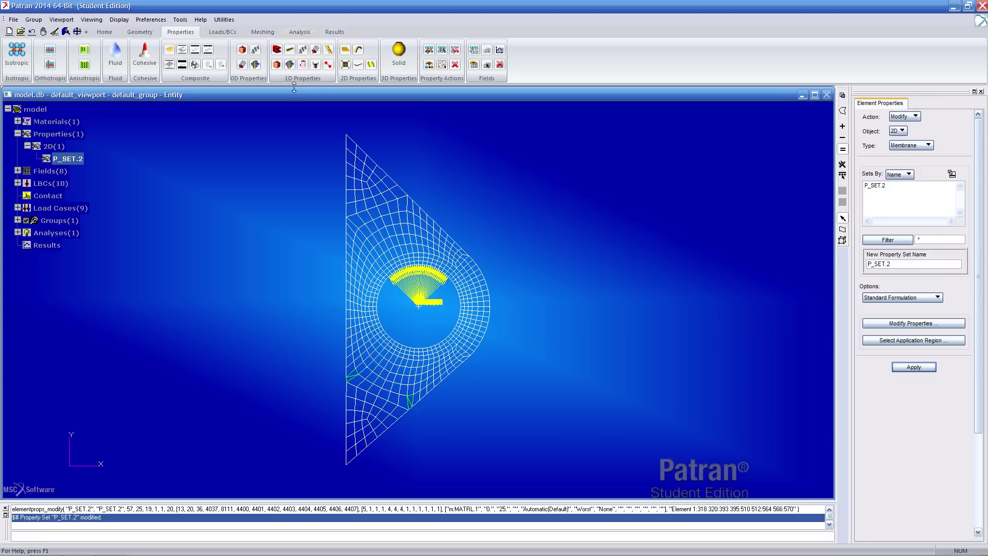
Hide the force.2 and force.3 load sets in the Analysis tree's LBCs list.
left_click(299, 32)
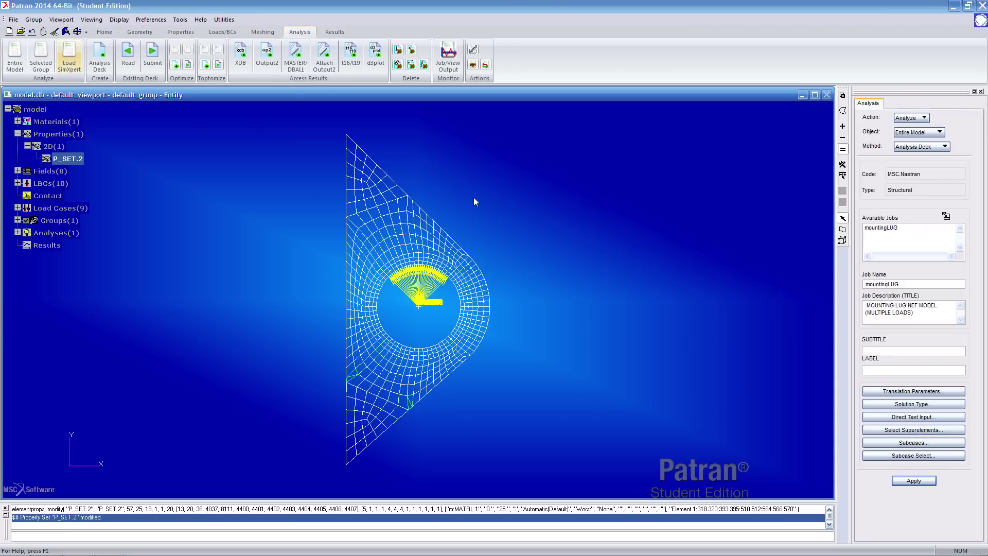
scroll(473, 197, "down", 1)
scroll(486, 218, "up", 5)
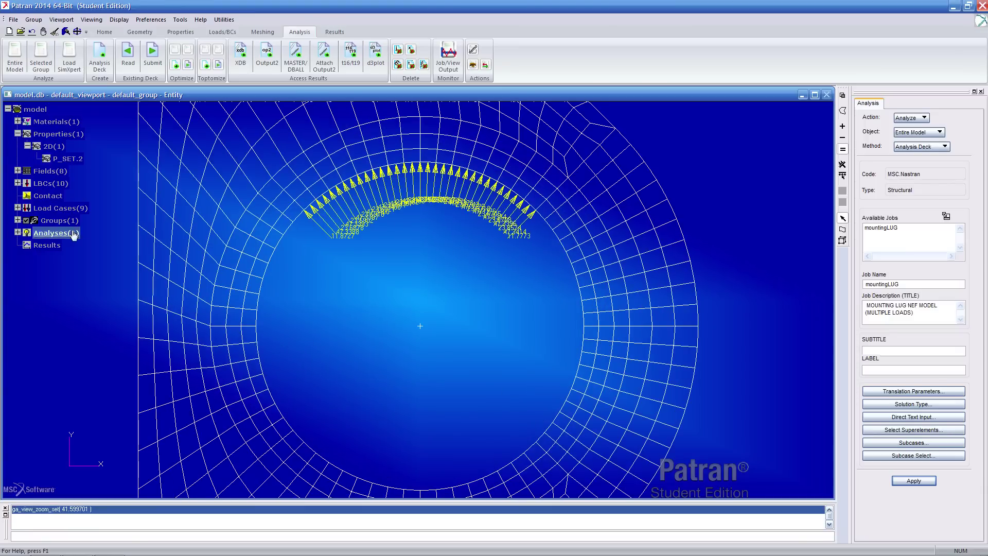
left_click(17, 183)
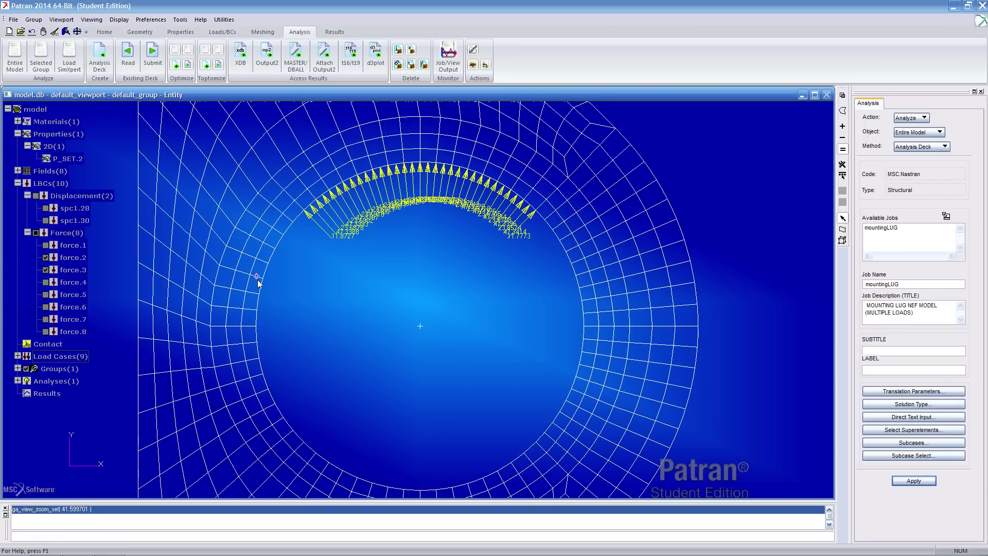
left_click(46, 257)
left_click(45, 270)
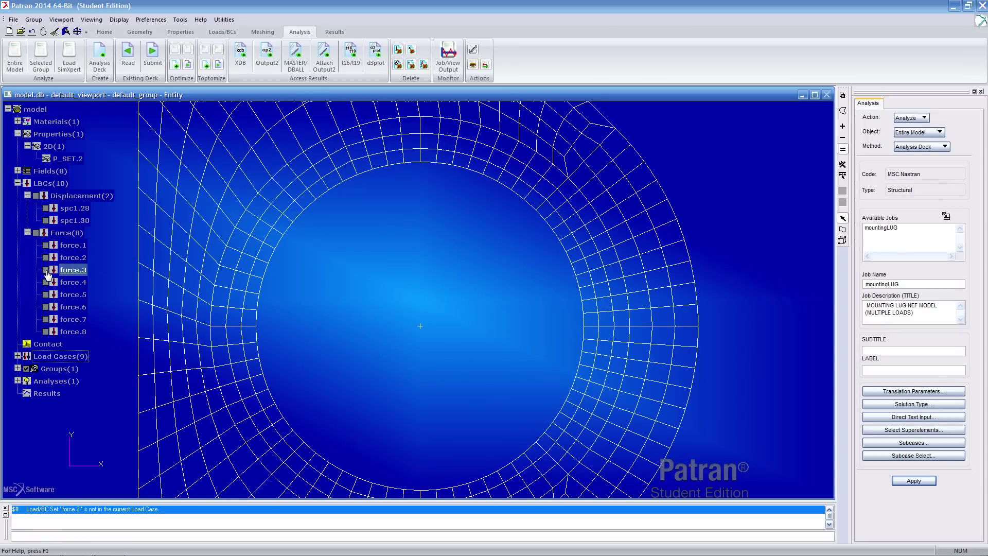
left_click(18, 183)
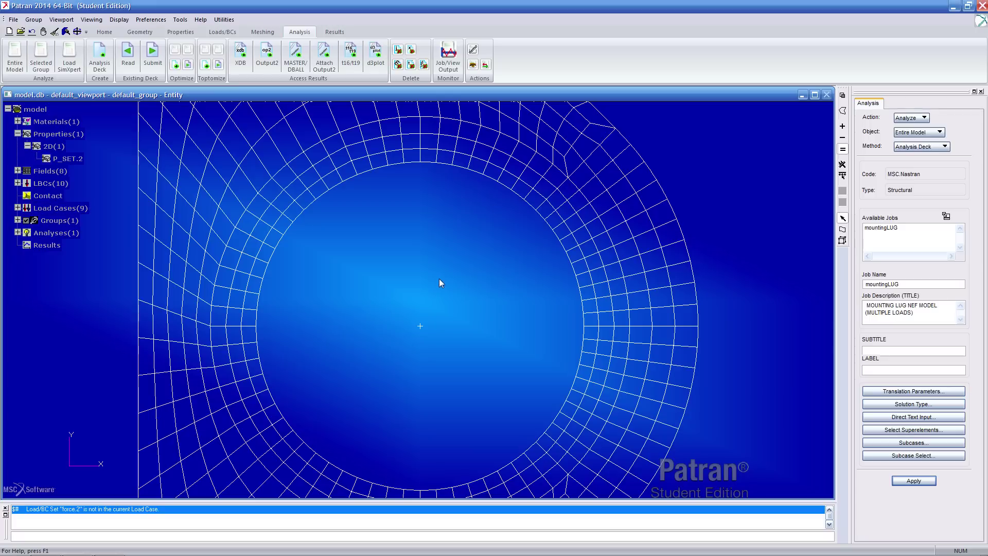
left_click(34, 19)
Start a new group named inner_elements and narrow the pick filter to element shapes.
left_click(50, 31)
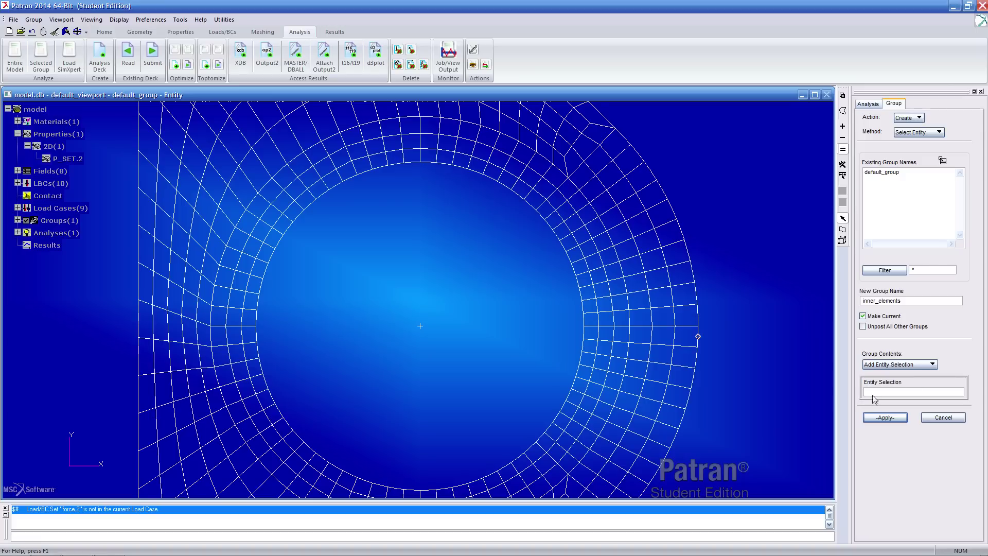
left_click(842, 241)
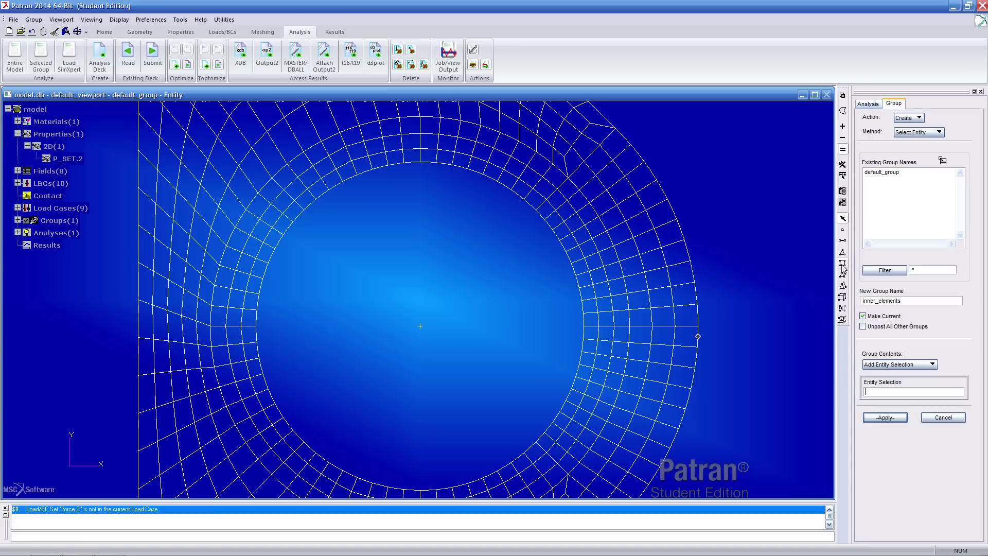
left_click(844, 263)
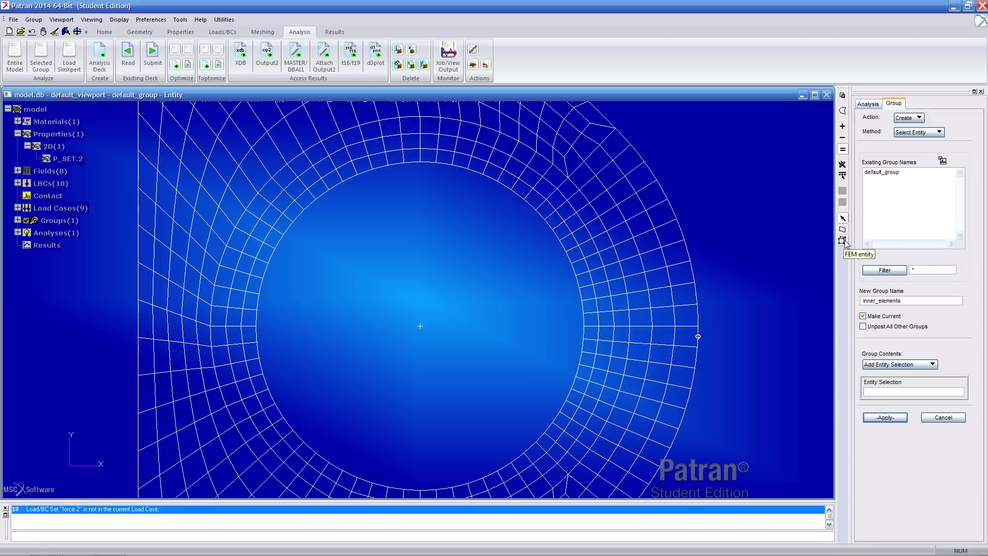
left_click(843, 241)
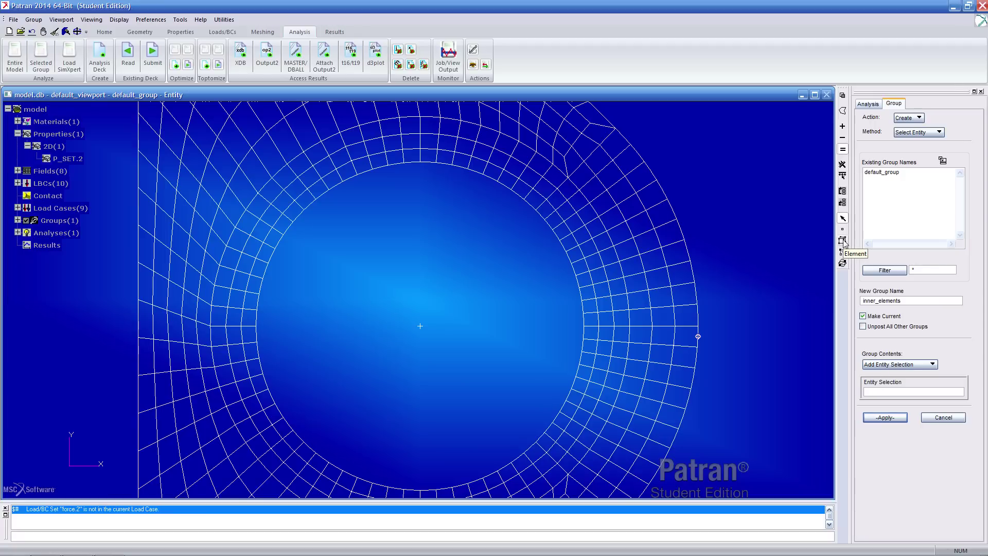
left_click(844, 241)
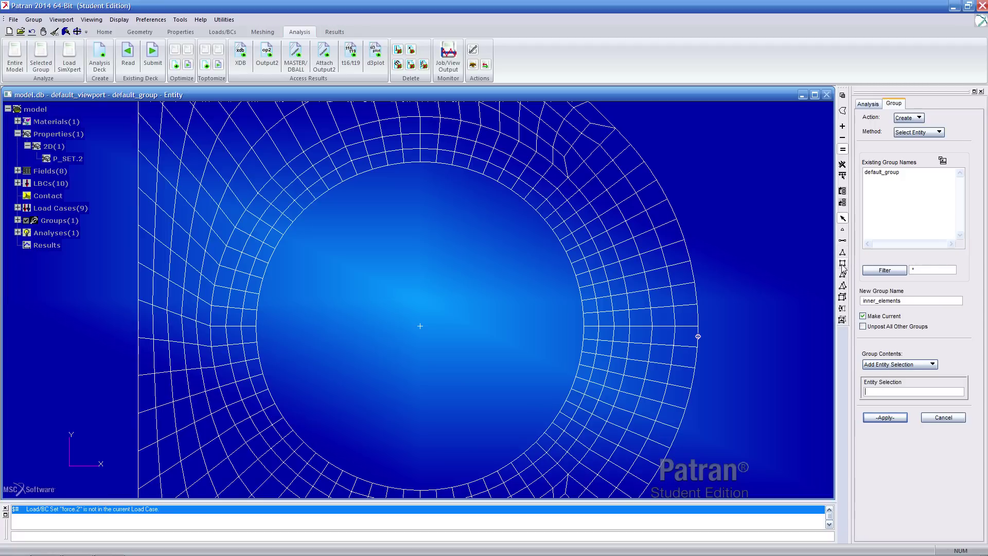
Restrict picking to quad elements and polygon-select the inner ring of hole elements (Elm 1:10 51:60 …).
left_click(843, 264)
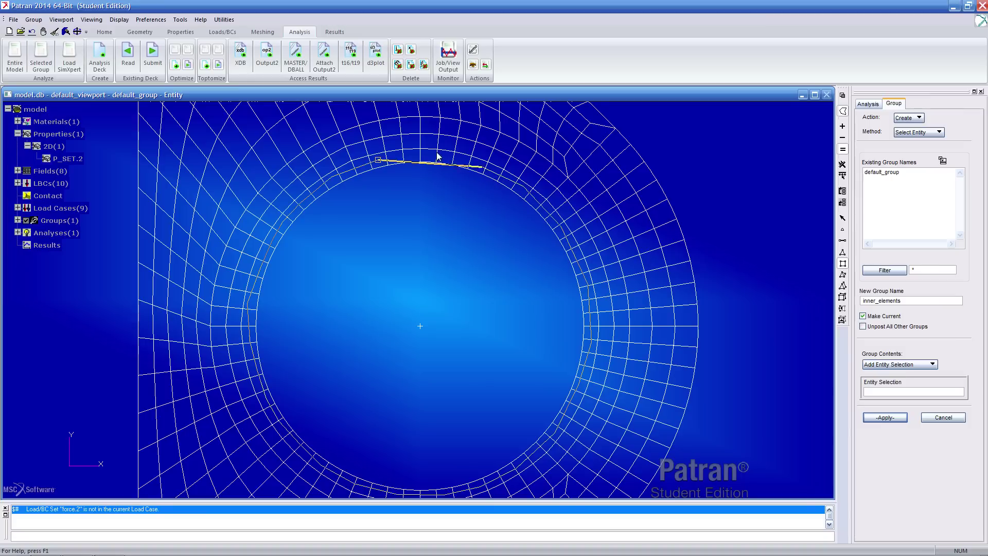
left_click(377, 163)
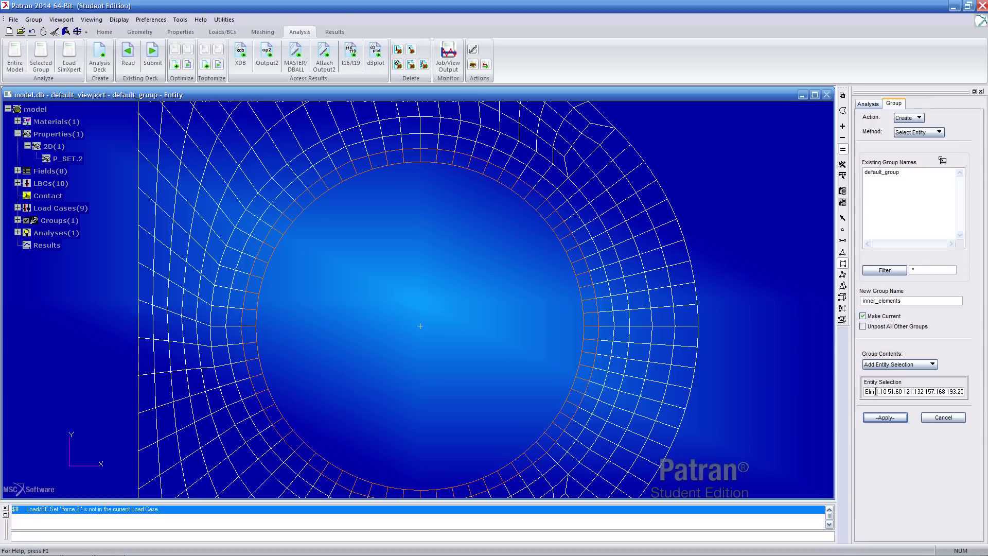
left_click_drag(876, 391, 974, 389)
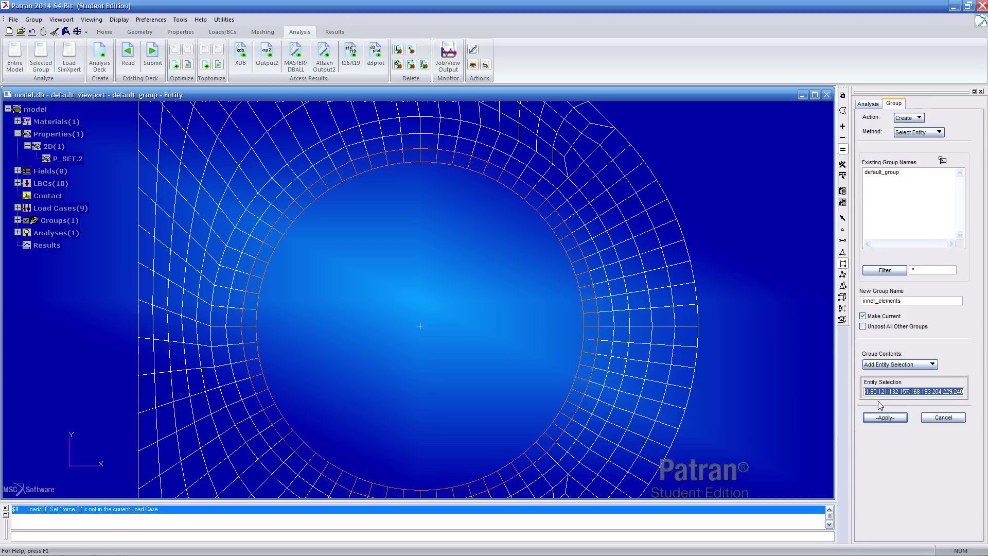
Create the inner_elements group and post it together with default_group.
left_click(886, 417)
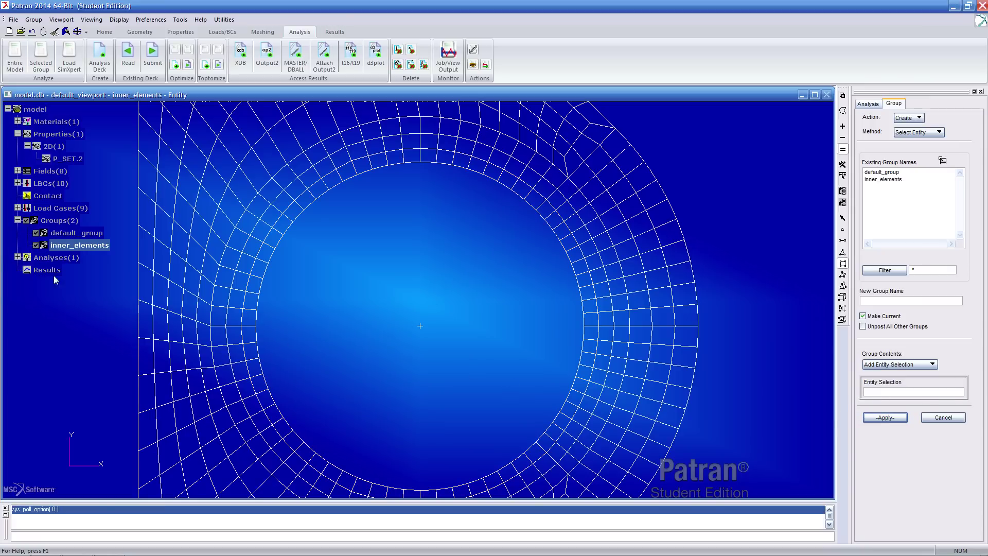
left_click(36, 235)
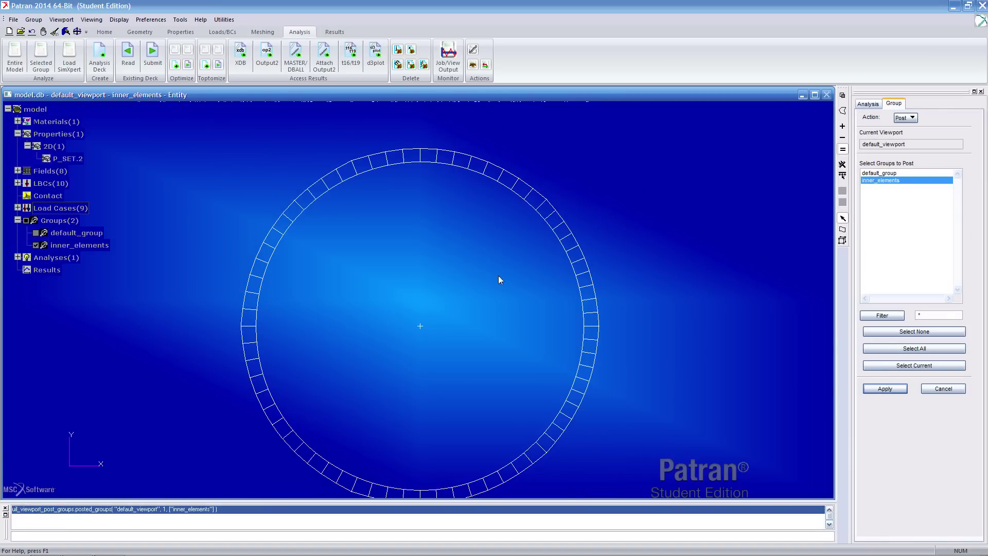
left_click(36, 234)
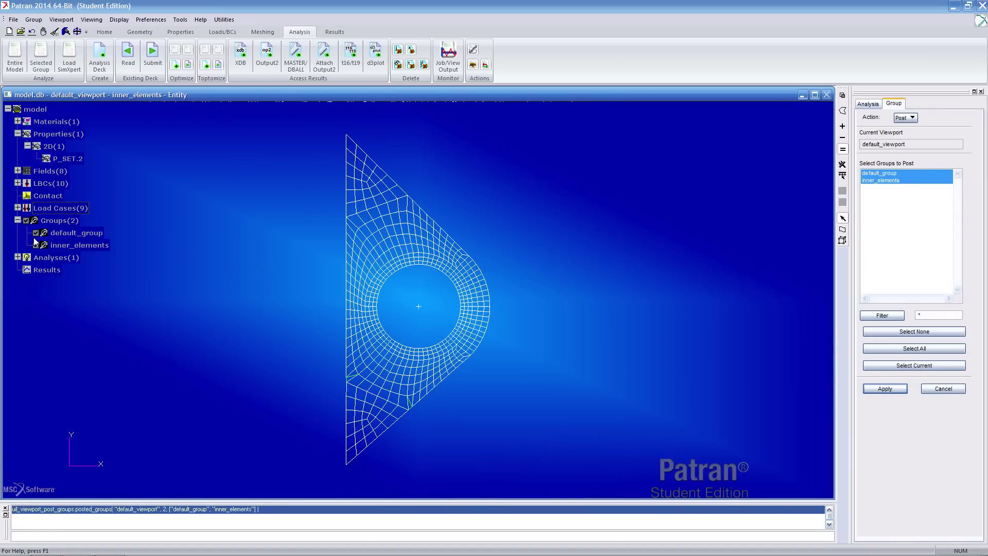
left_click(36, 245)
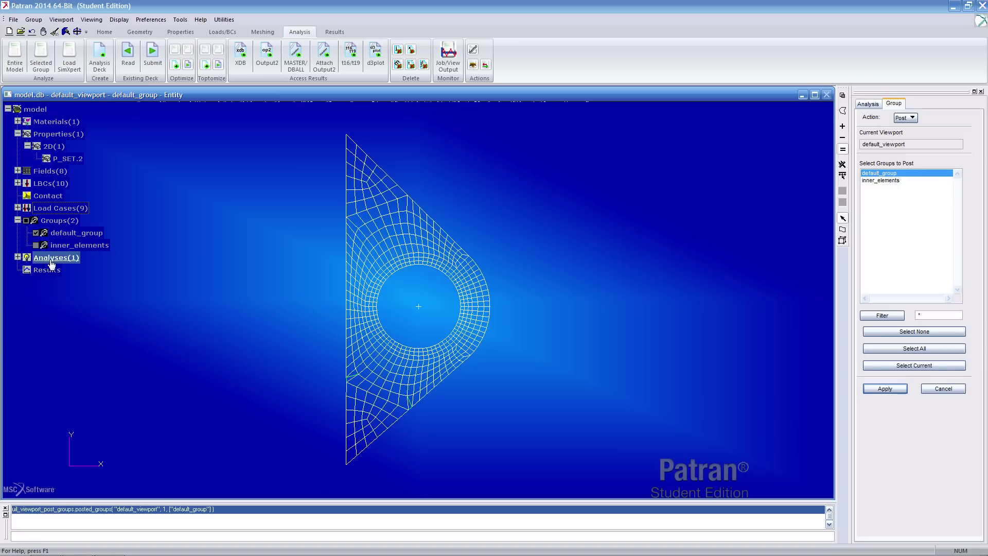
left_click(36, 246)
left_click(36, 233)
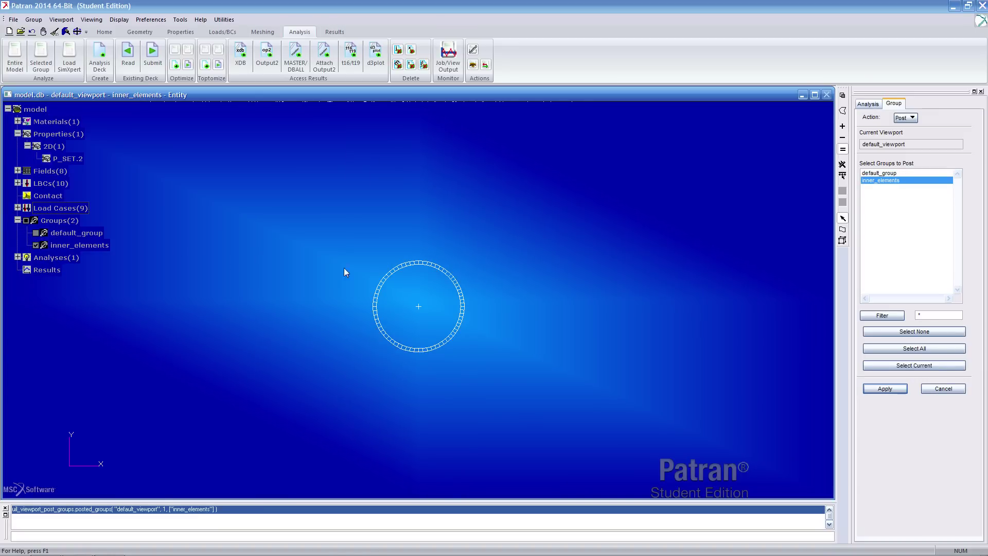
left_click(36, 233)
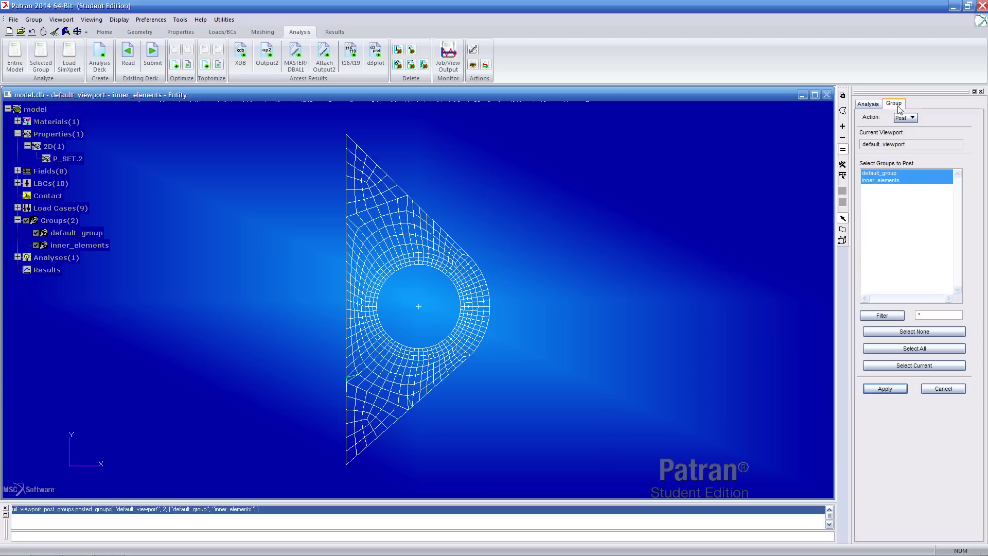
Name the job mountingLUG_v2 and set fatigue certainty of survival to 96%.
left_click(943, 389)
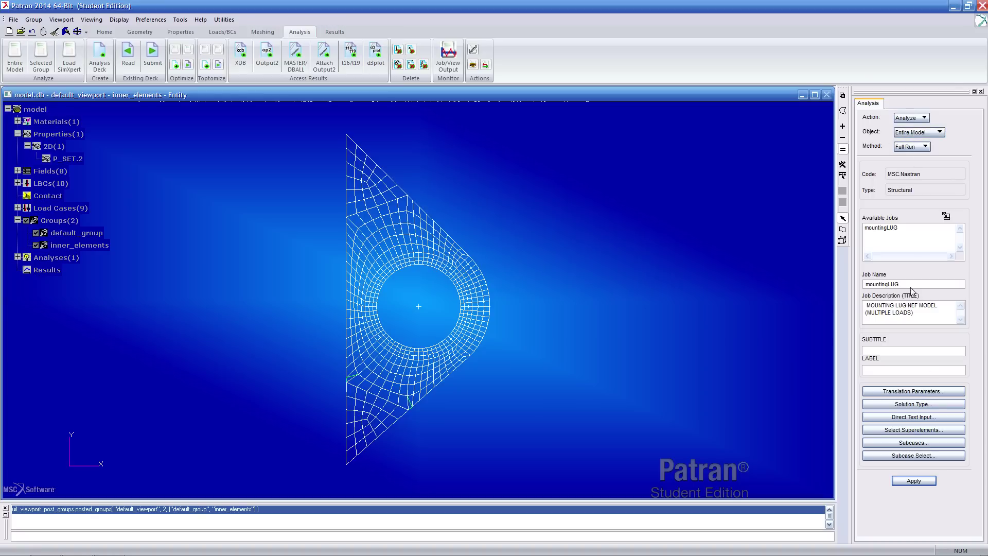
left_click_drag(870, 287, 925, 284)
left_click(921, 405)
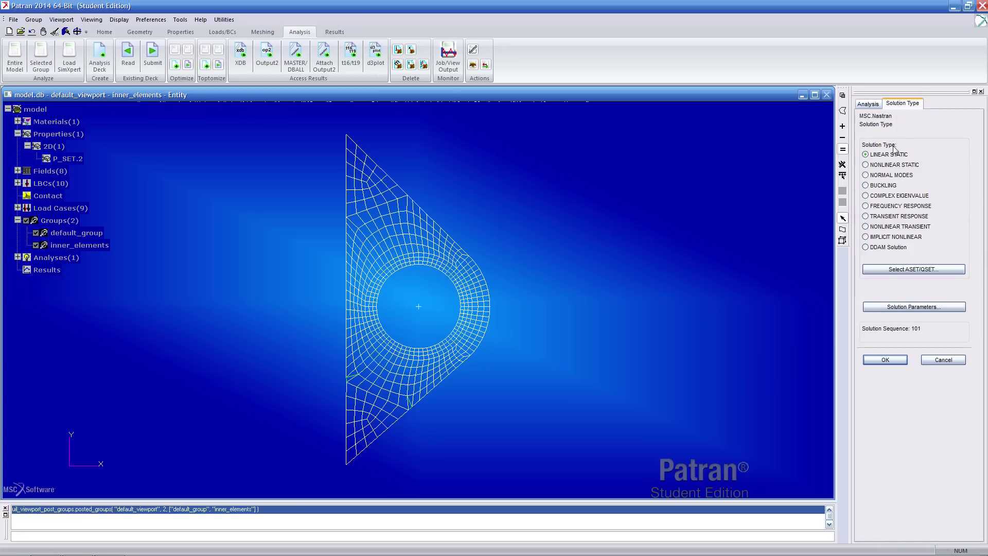
left_click(919, 308)
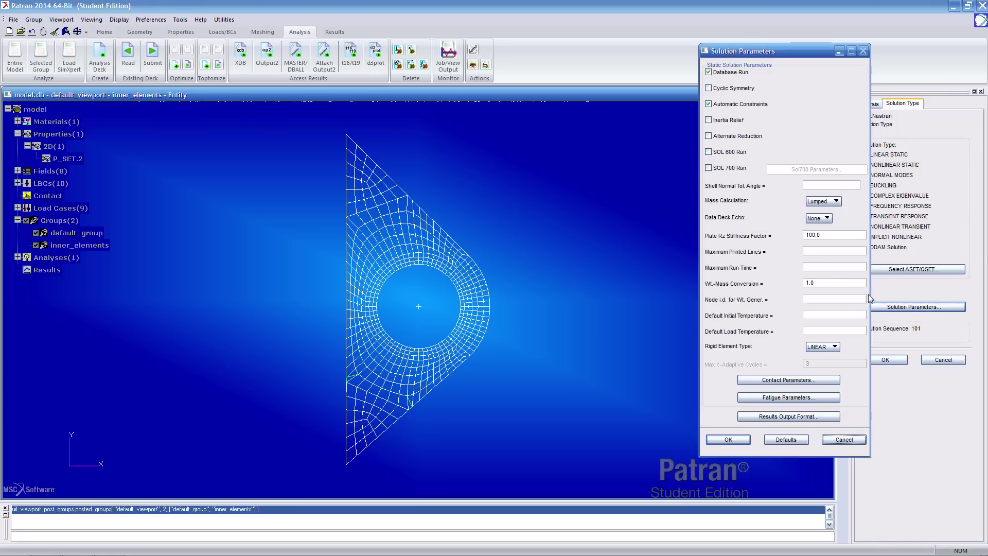
left_click(786, 396)
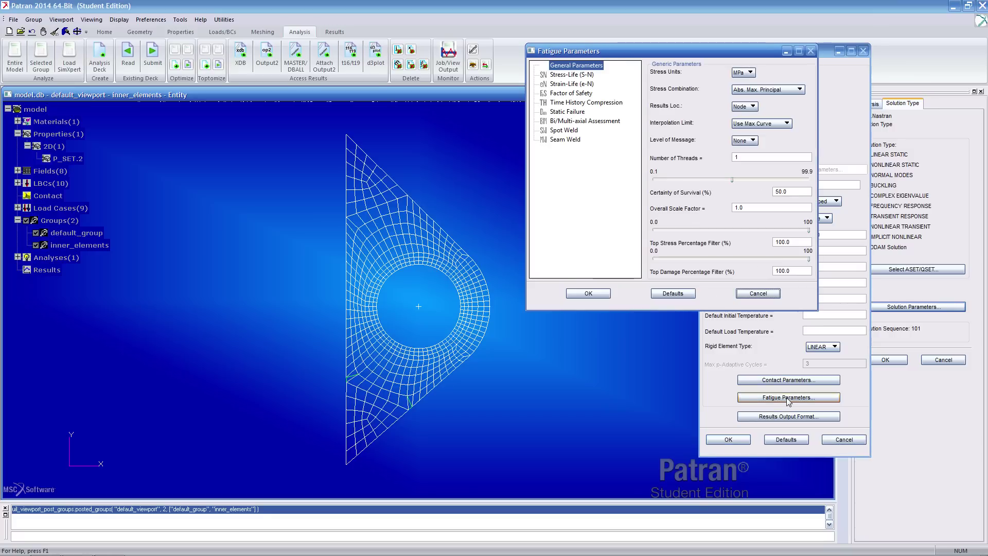
left_click_drag(728, 52, 551, 86)
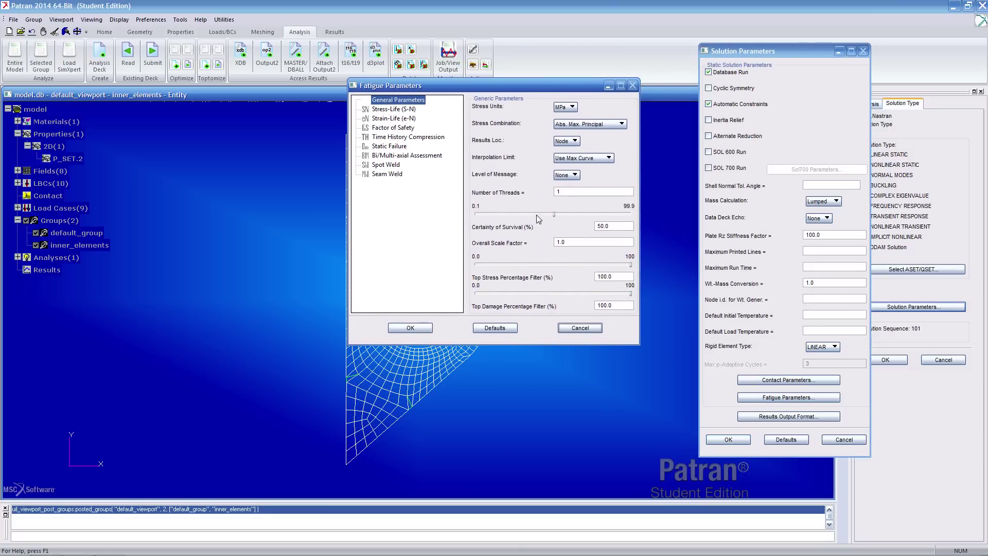
left_click(585, 225)
type("96")
left_click(627, 214)
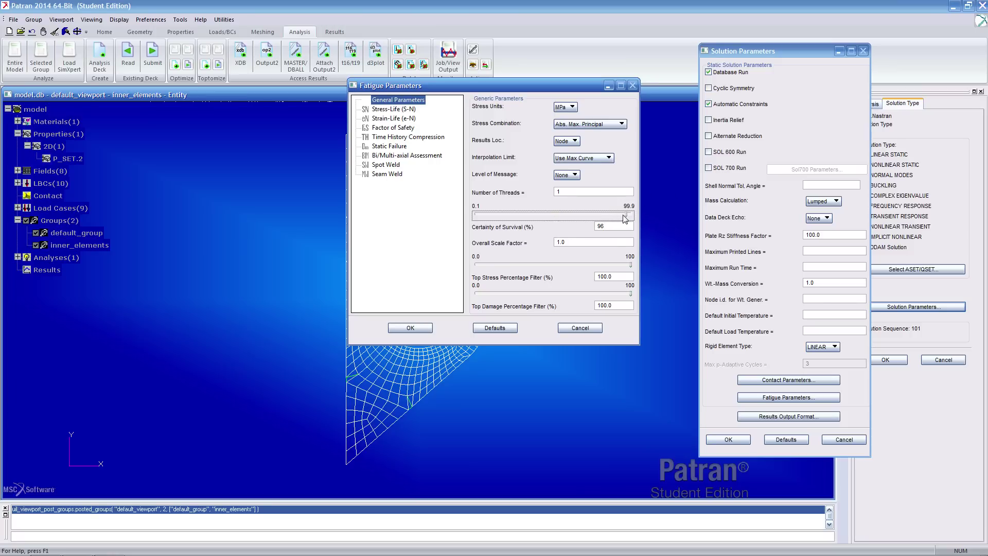
left_click_drag(625, 218, 606, 226)
double_click(614, 224)
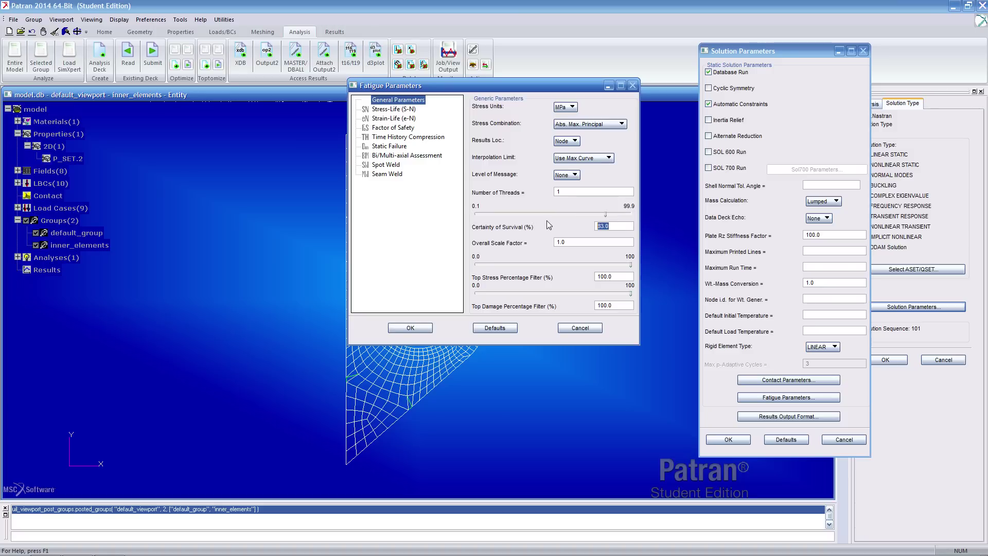
type("96")
Turn on S-N analysis with Goodman mean stress correction.
left_click(390, 110)
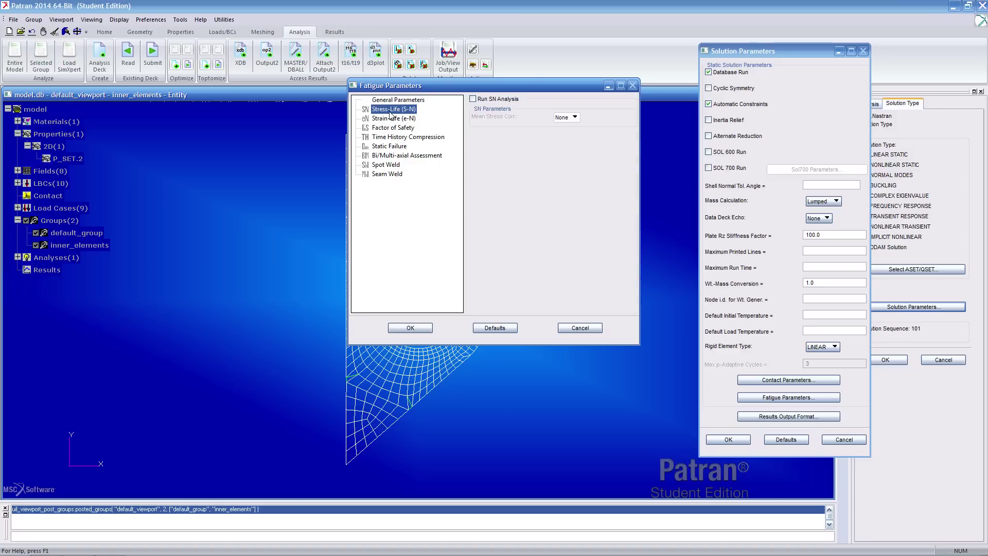
left_click(479, 100)
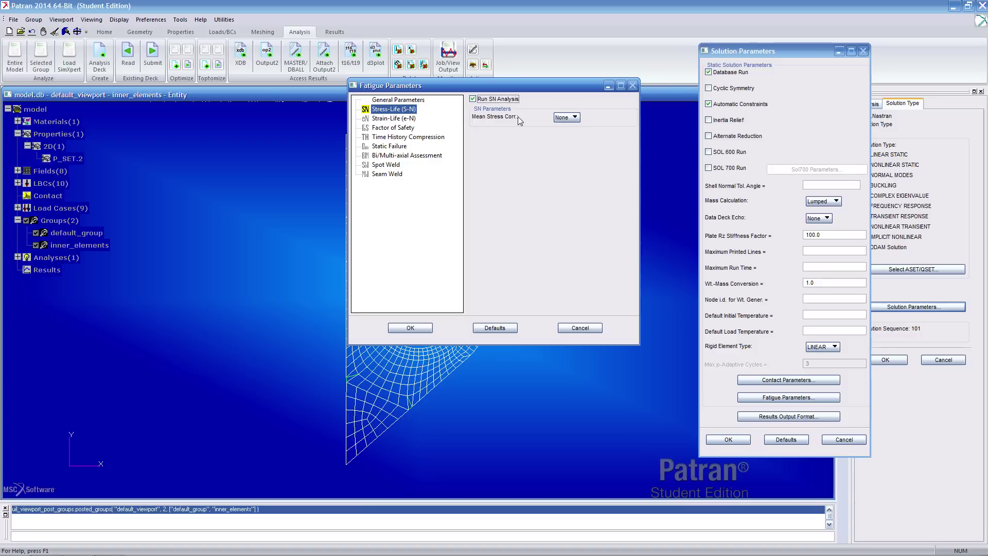
left_click(564, 118)
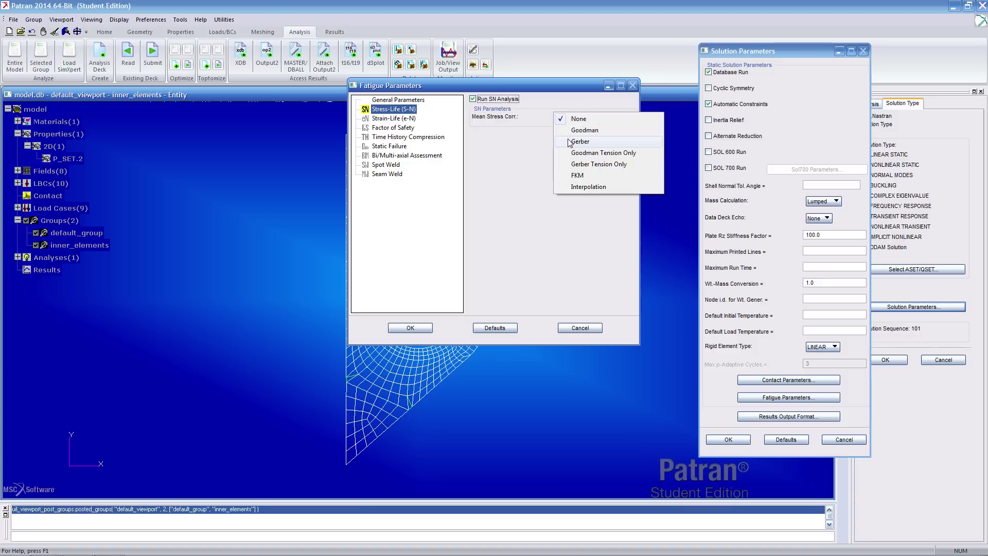
left_click(576, 132)
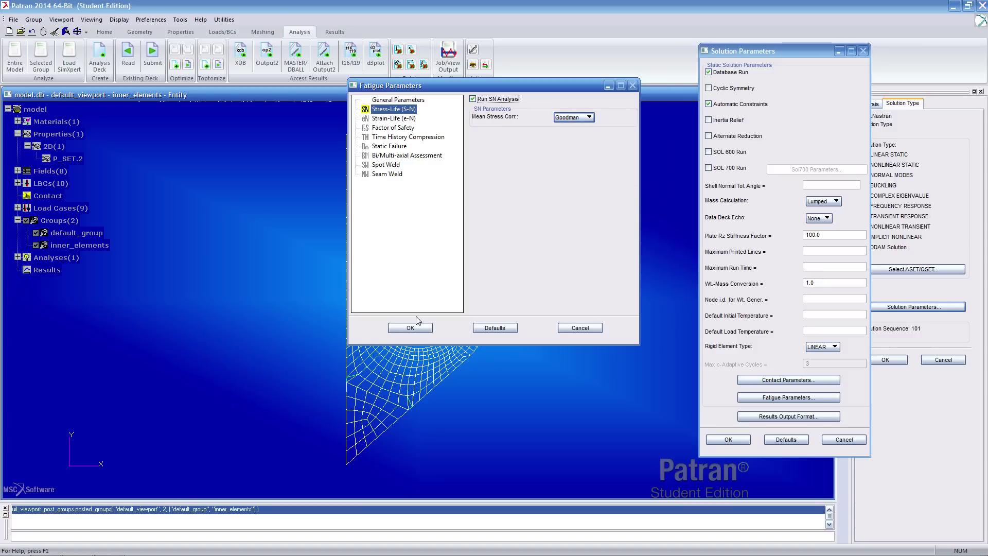
left_click(423, 332)
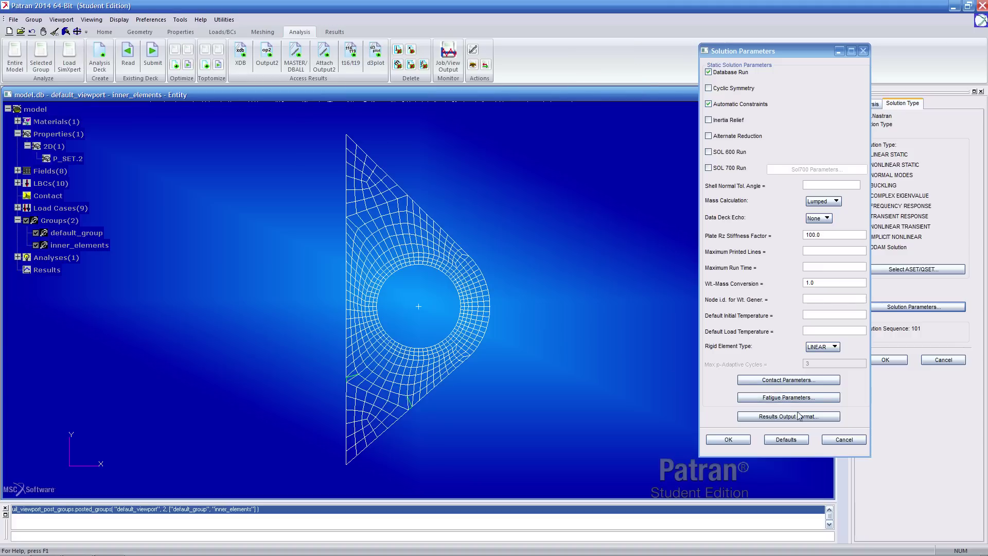
Keep OP2 results output and confirm the solution parameters and solution type.
left_click(801, 418)
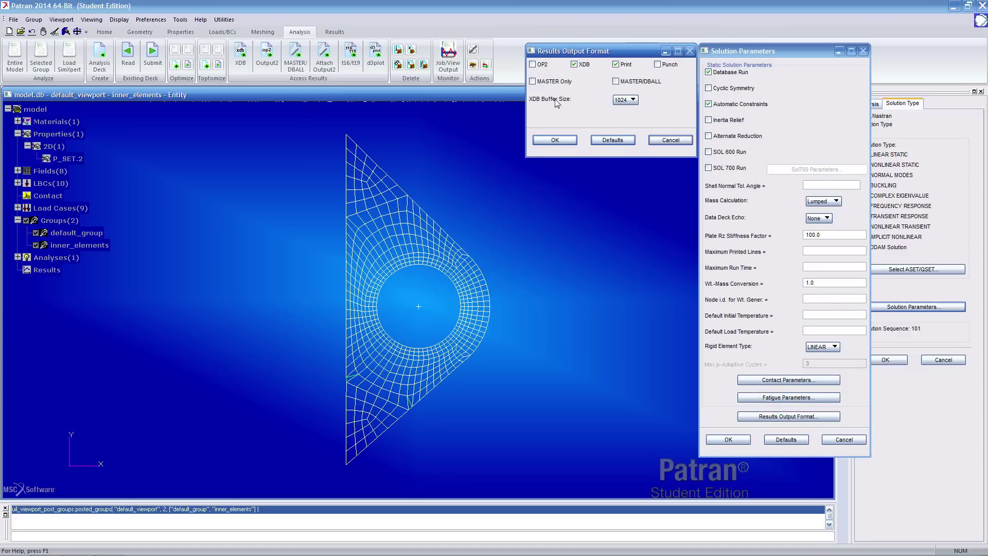
left_click(561, 142)
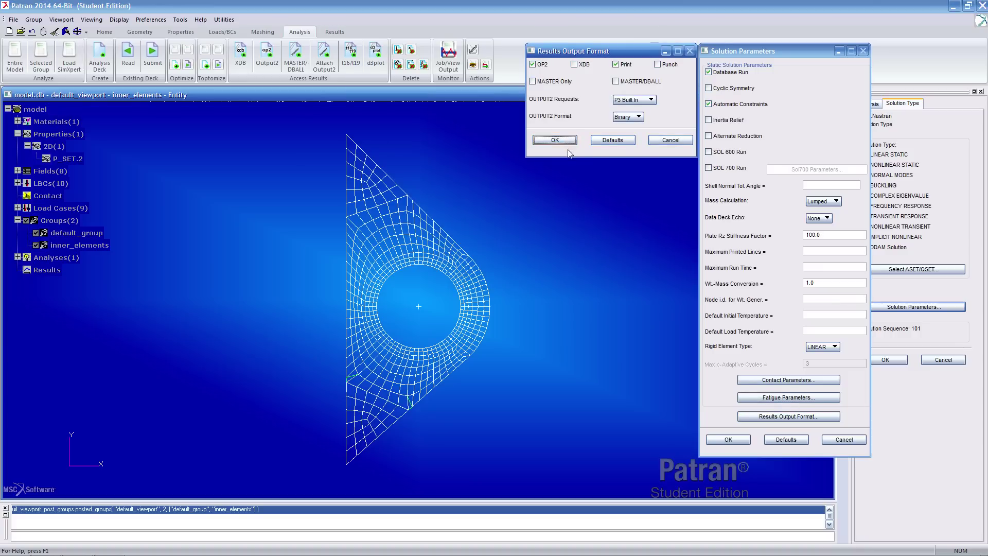
left_click(713, 439)
left_click(887, 359)
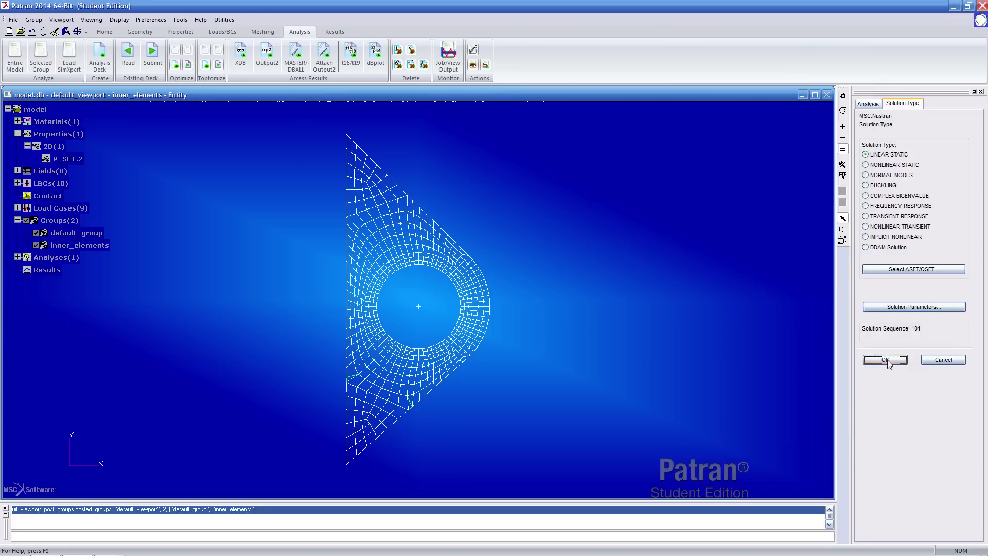
left_click(898, 443)
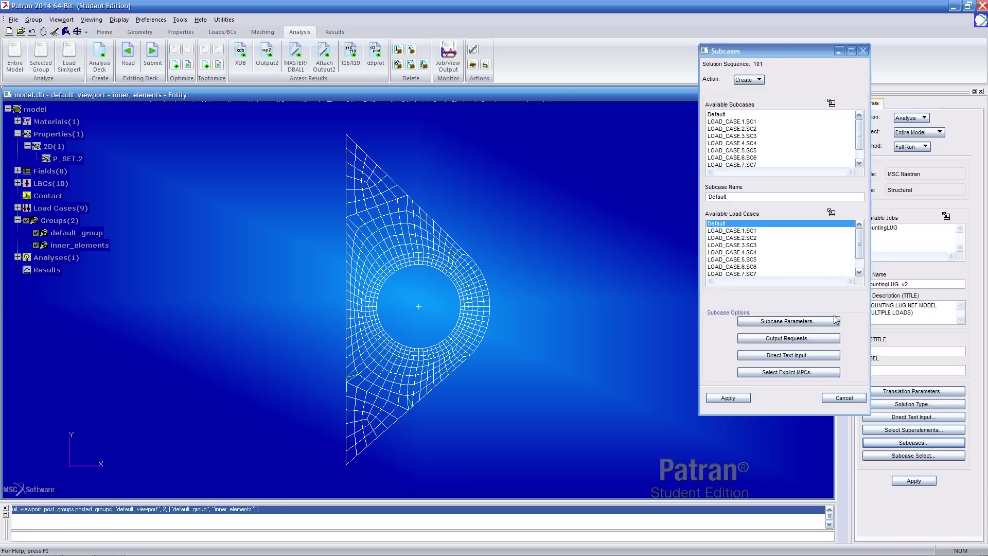
Review the Fatigue Parameters on pages 157–158 of basfat.pdf, then minimize Adobe Reader.
key("alt+Tab")
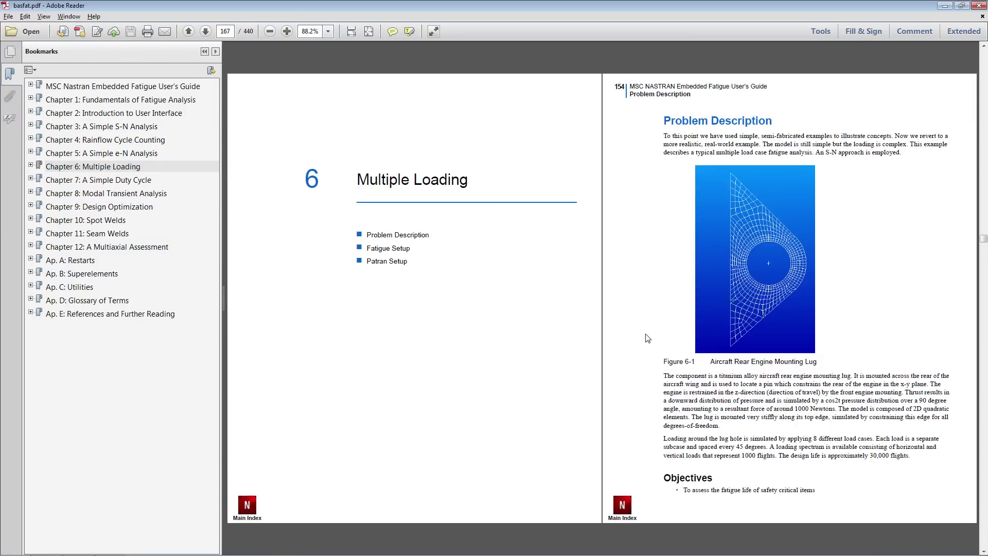
scroll(647, 338, "down", 2)
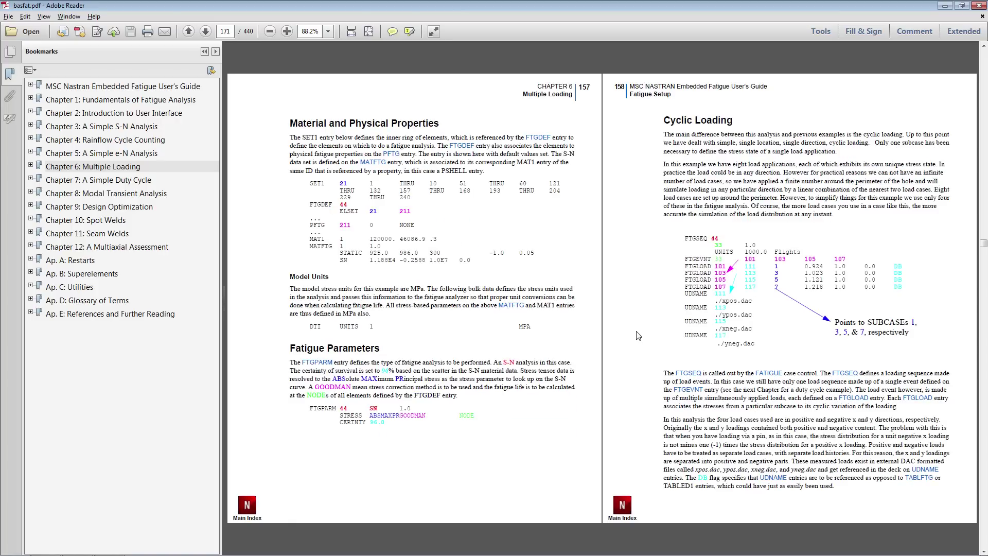
left_click(945, 6)
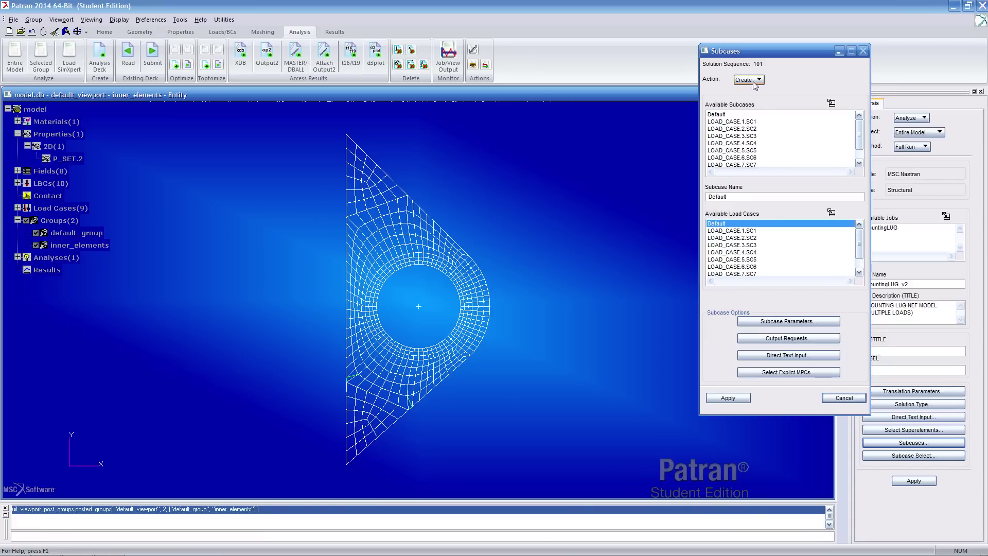
Move the Subcases form left, select LOAD_CASE.1.SC1 and bring up its Output Requests.
left_click_drag(749, 58, 624, 113)
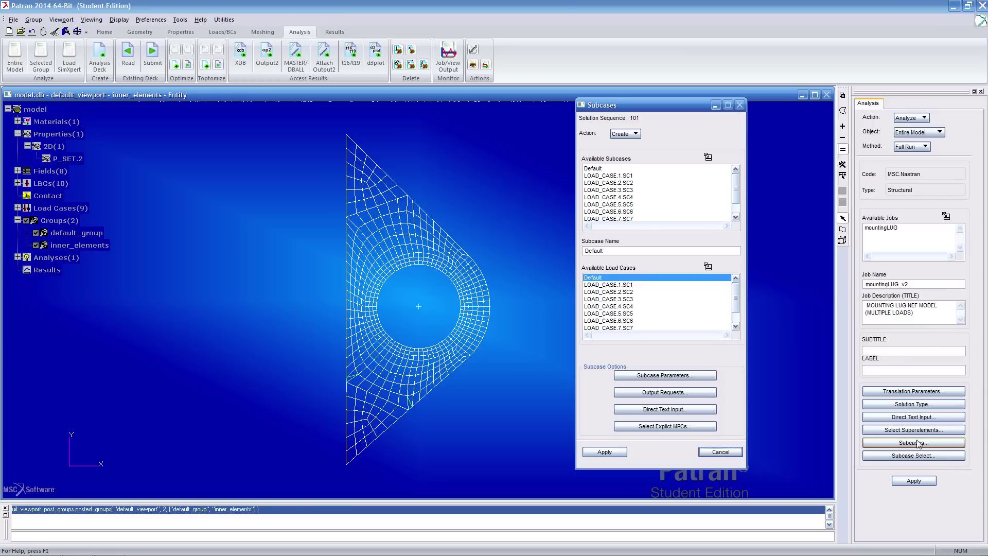
left_click_drag(643, 103, 279, 129)
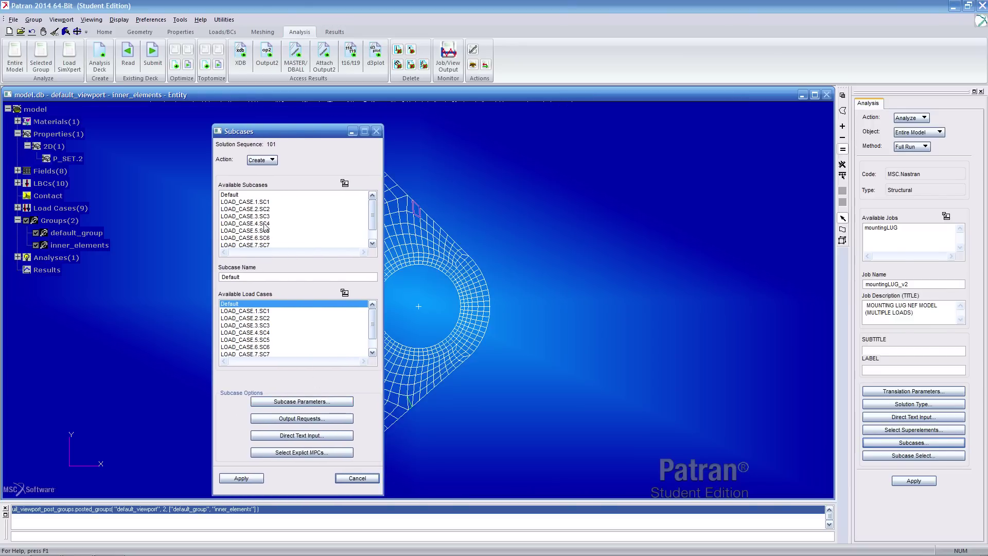
left_click(261, 203)
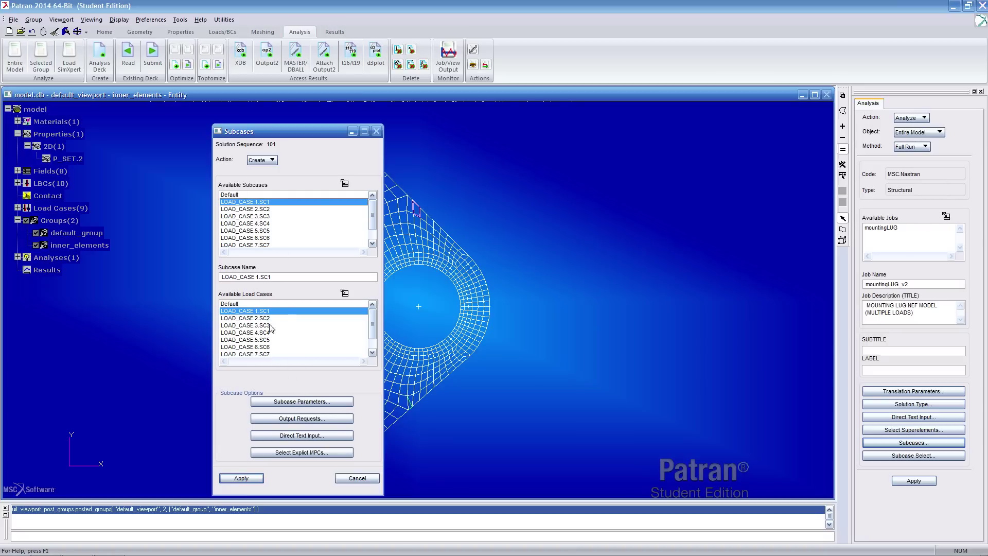
left_click(299, 419)
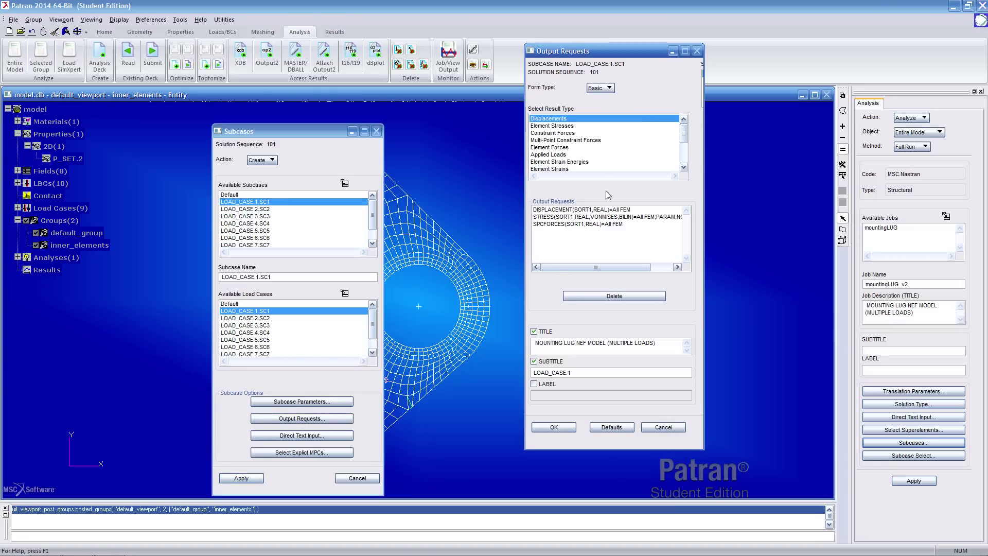
Add a Fatigue Life output request to LOAD_CASE.1.SC1 and pick the inner_elements group.
left_click(683, 163)
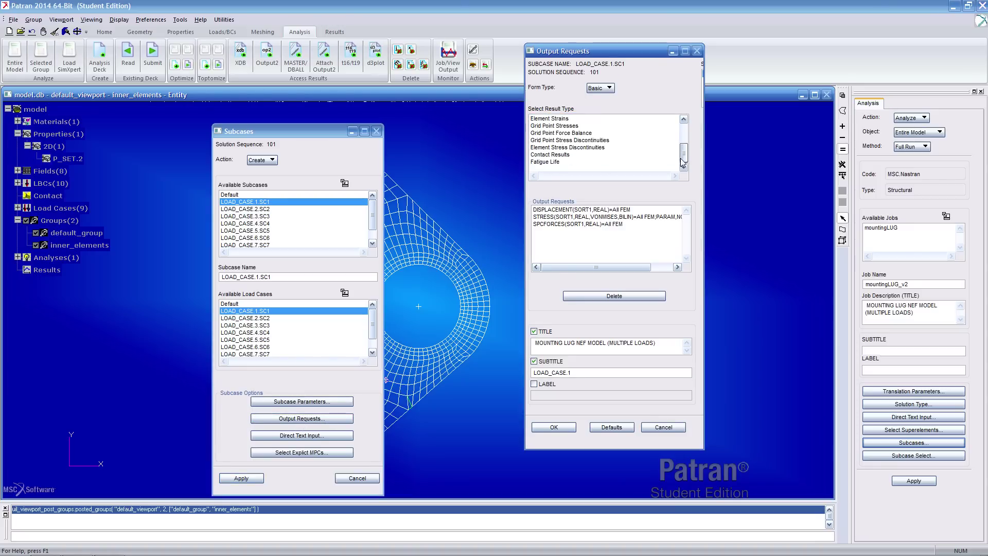
left_click(616, 162)
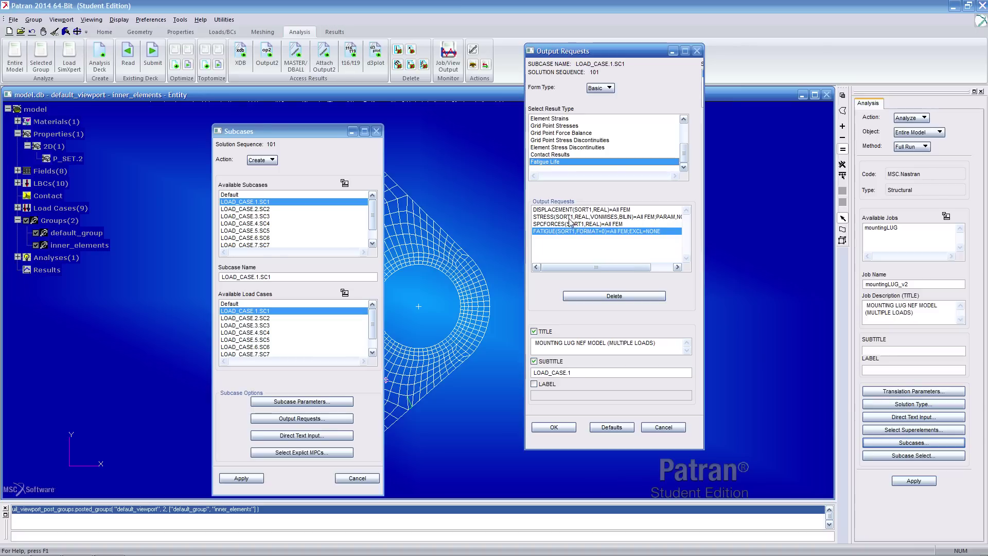
left_click_drag(597, 51, 542, 57)
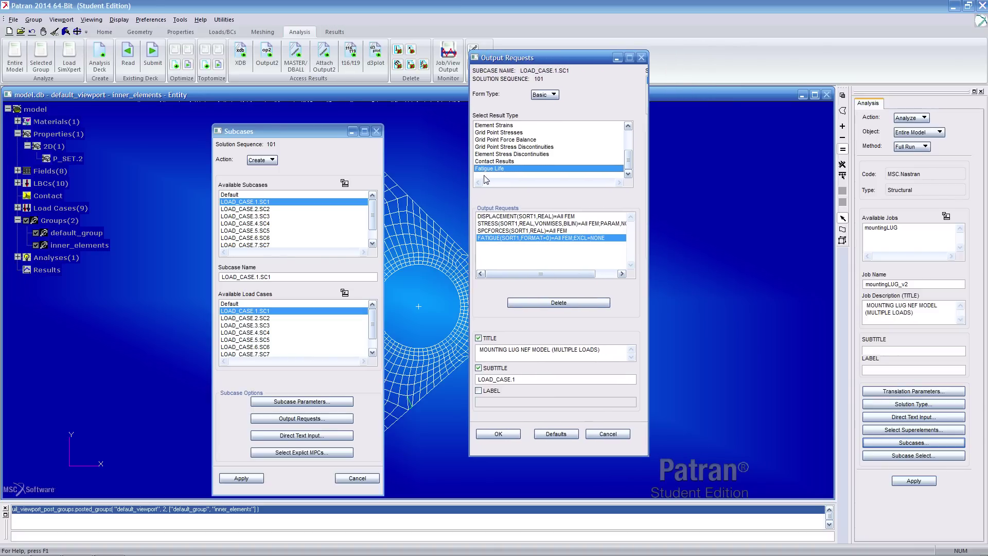
left_click_drag(331, 132, 204, 130)
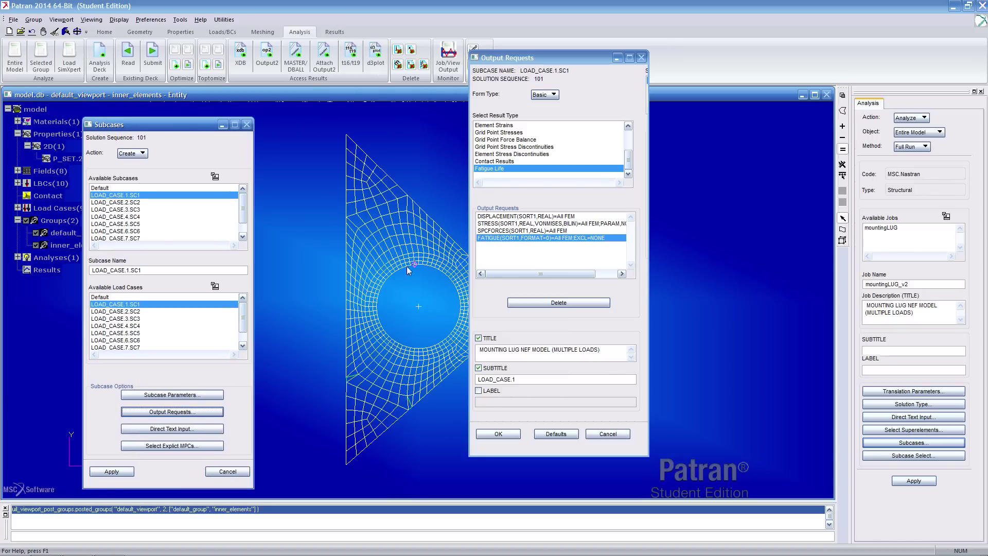
left_click(72, 247)
Use the advanced form to include fatigue data by Groups, limited to inner_elements, and accept.
left_click(546, 95)
left_click(561, 91)
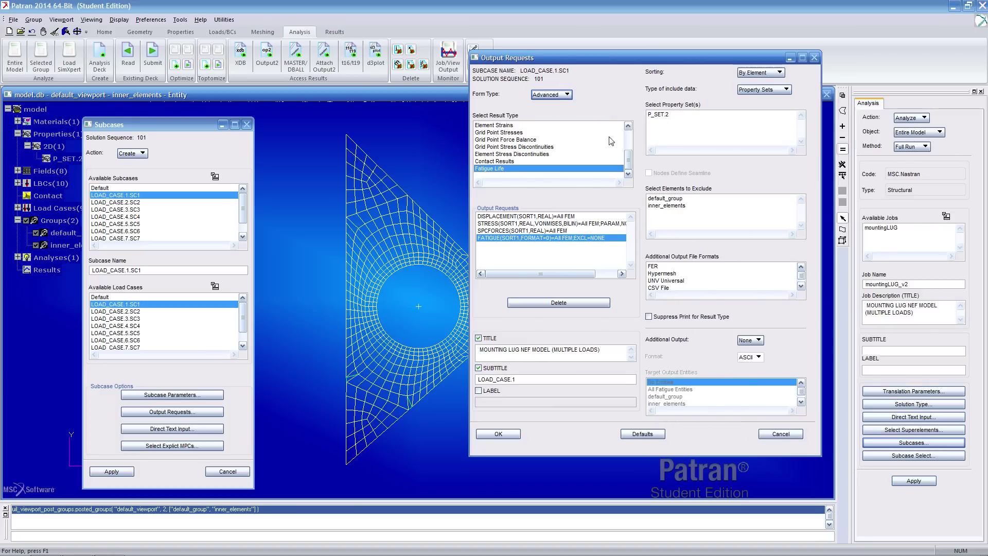
left_click(555, 95)
left_click(554, 84)
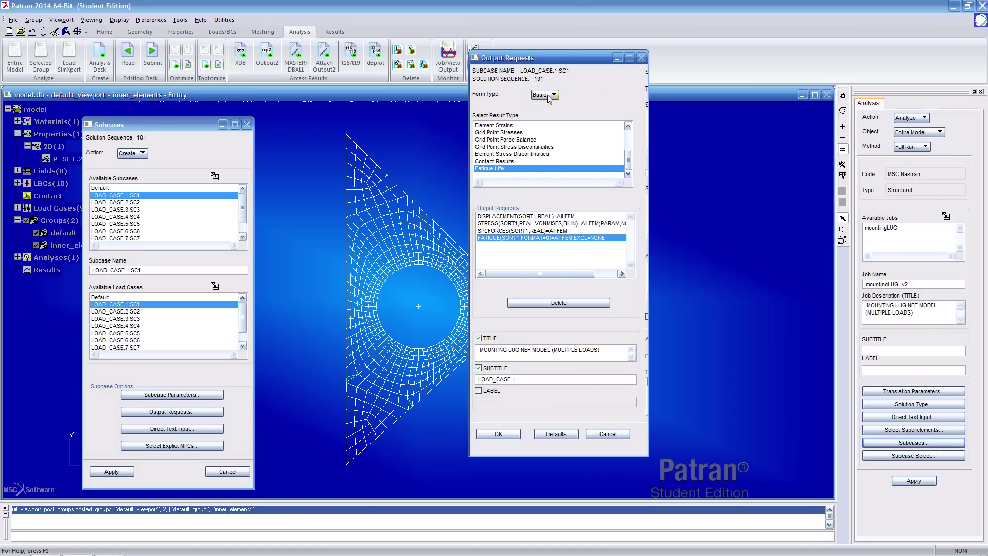
left_click(551, 96)
left_click(552, 109)
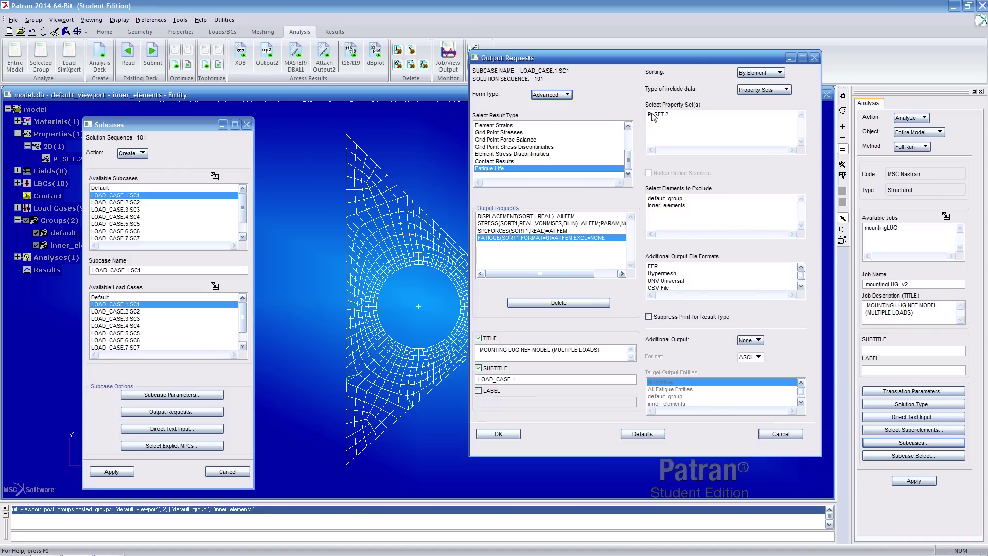
left_click(756, 90)
left_click(760, 104)
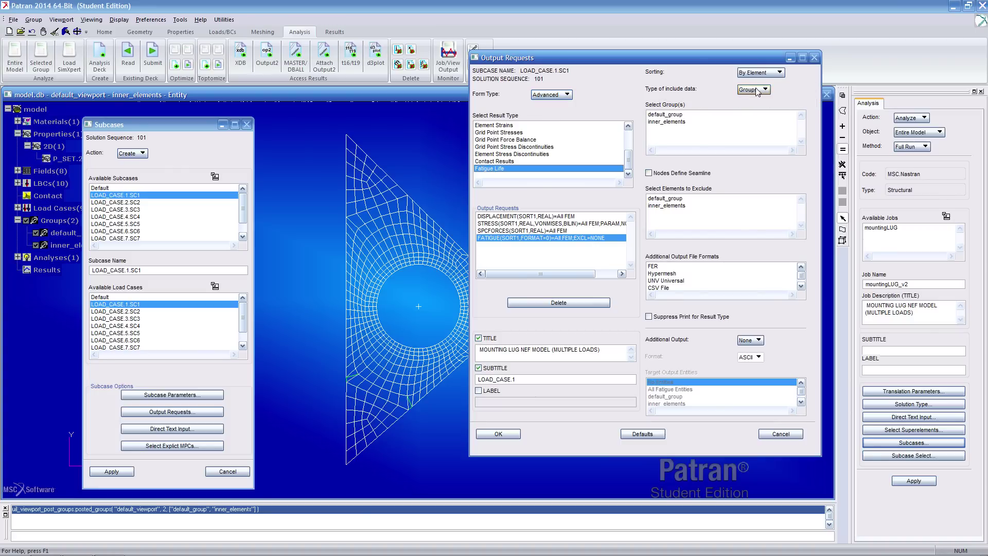
left_click(679, 122)
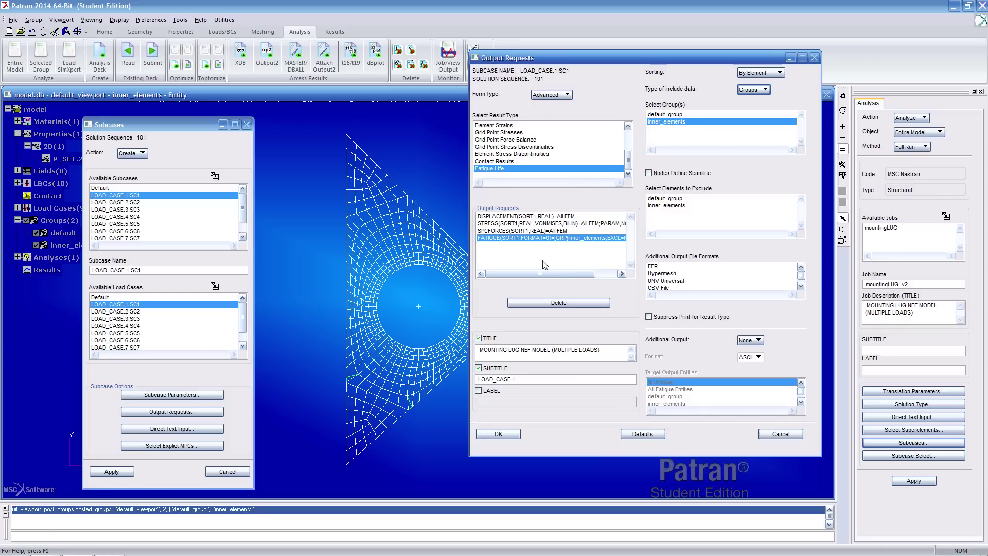
mouse_move(551, 272)
left_mouse_down()
mouse_move(579, 273)
mouse_move(542, 278)
left_mouse_up()
left_click(499, 434)
Save the modified LOAD_CASE.1.SC1 subcase, confirming the overwrite, and close the Subcases form.
left_click(114, 472)
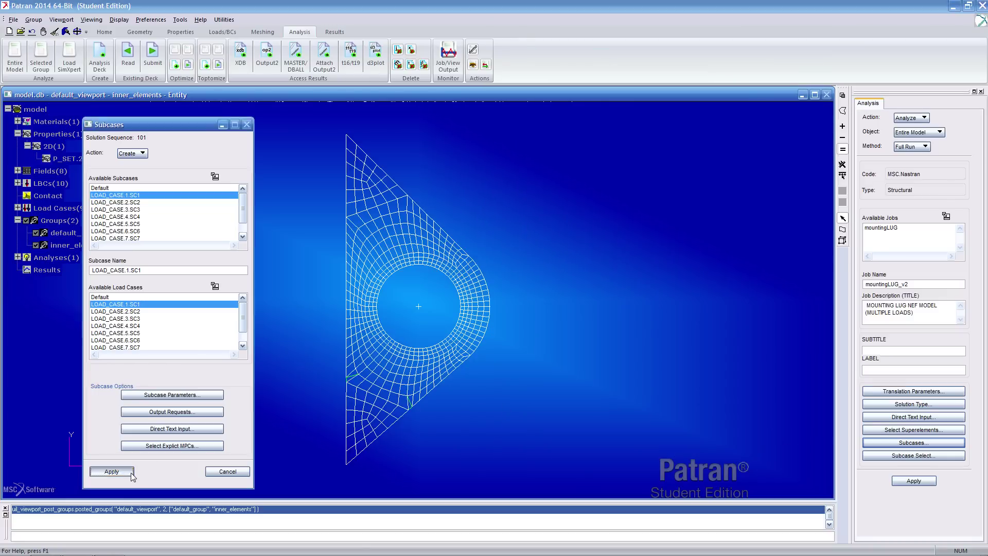
left_click(409, 310)
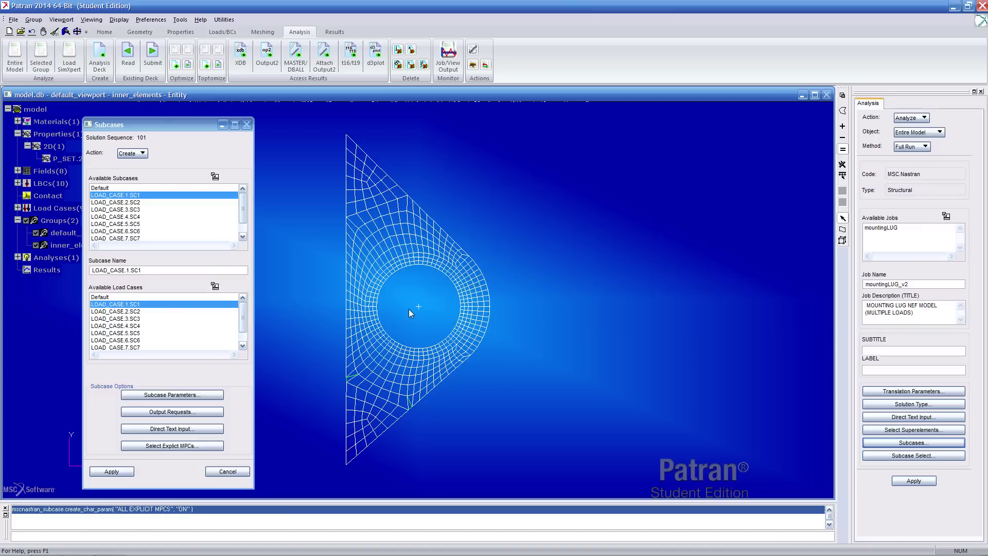
left_click(222, 473)
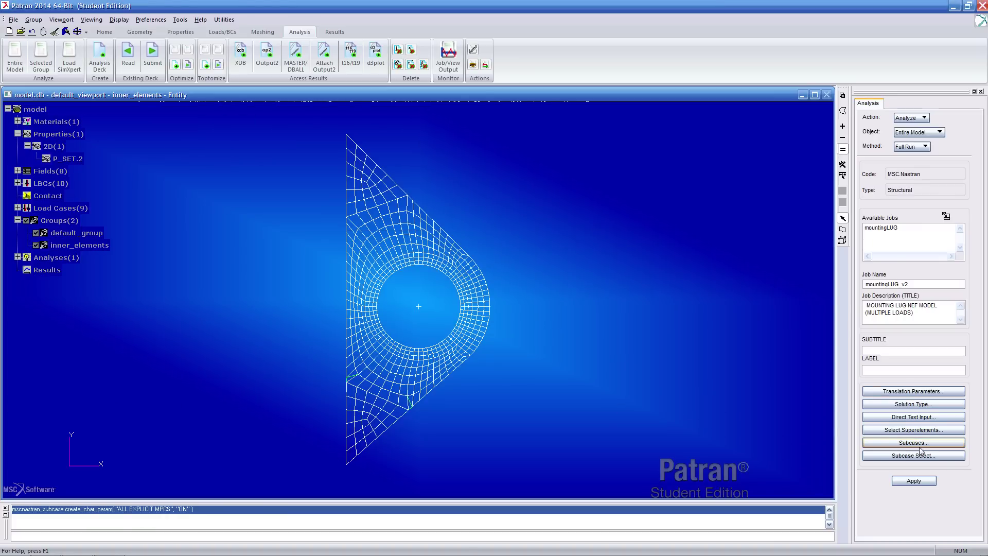
In Subcase Select, replace Default with LOAD_CASE.1.SC1 through LOAD_CASE.8.SC8.
left_click(933, 456)
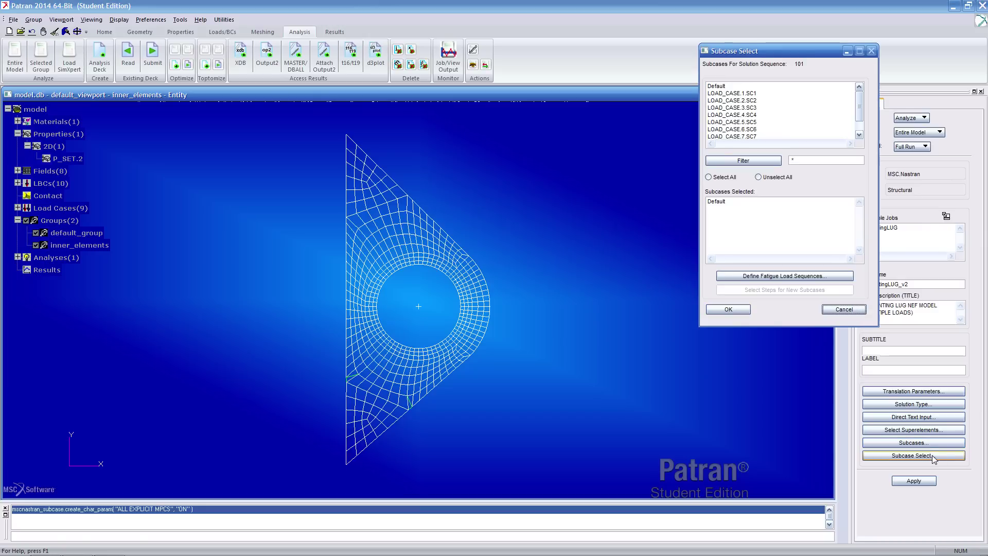
left_click(730, 202)
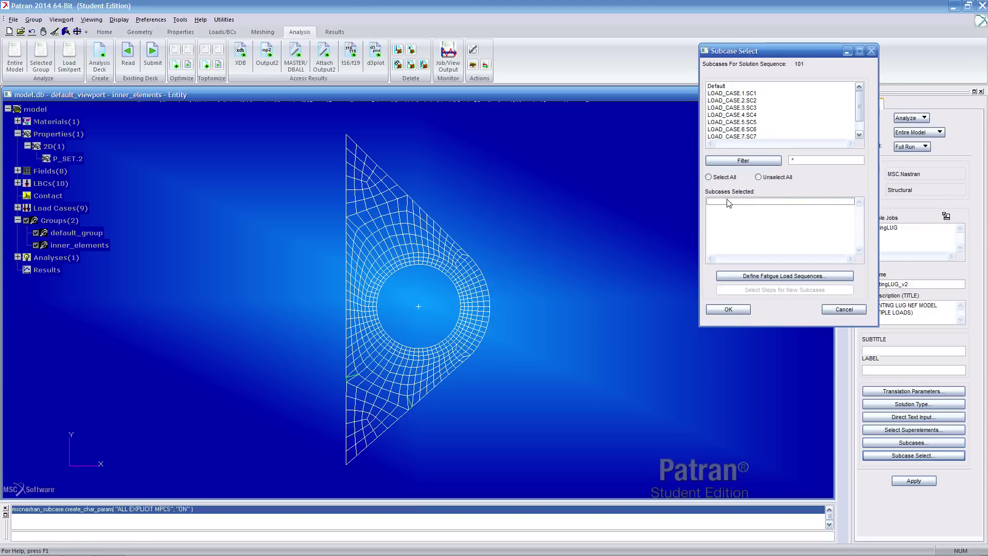
left_click(749, 95)
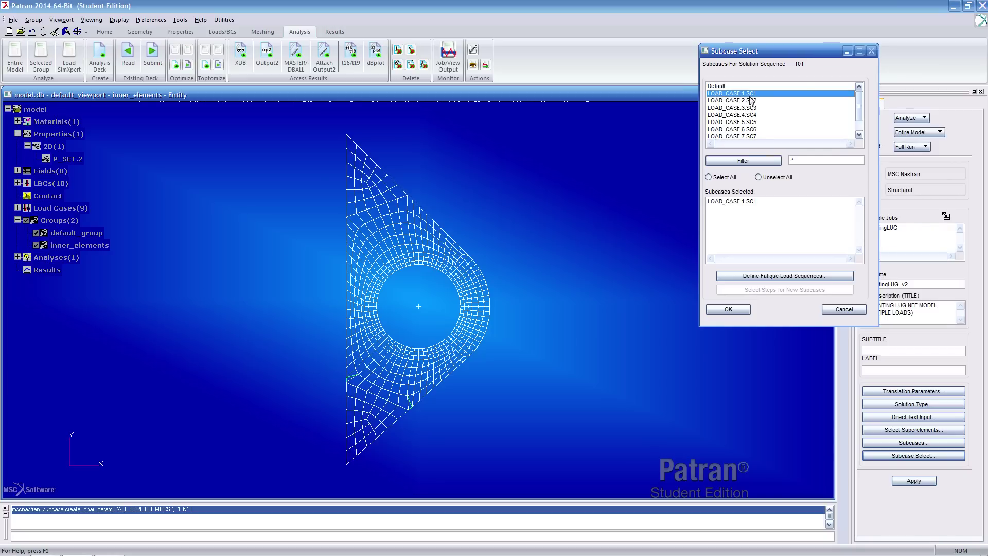
left_click(751, 100)
left_click(752, 107)
left_click(752, 114)
left_click(753, 122)
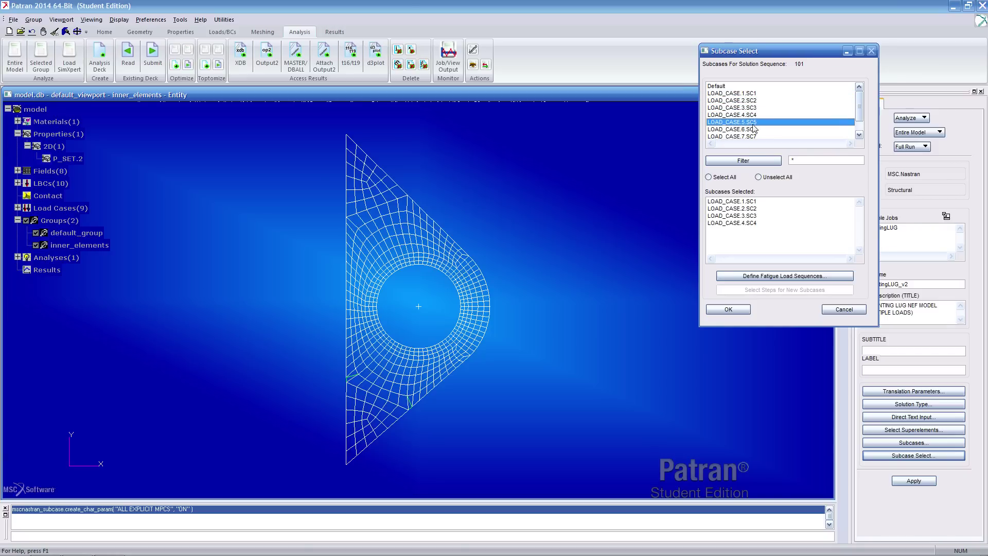
left_click(753, 129)
left_click(754, 130)
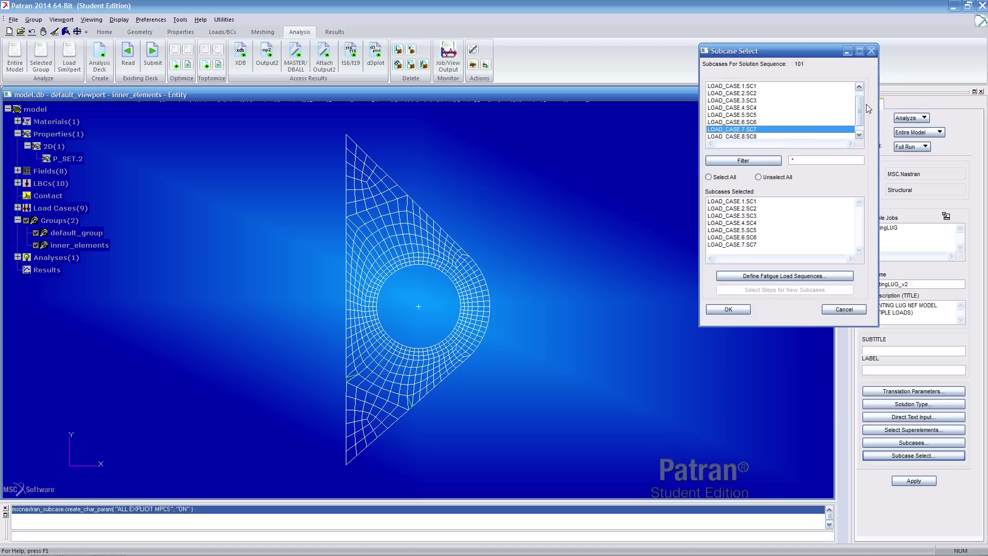
left_click(786, 130)
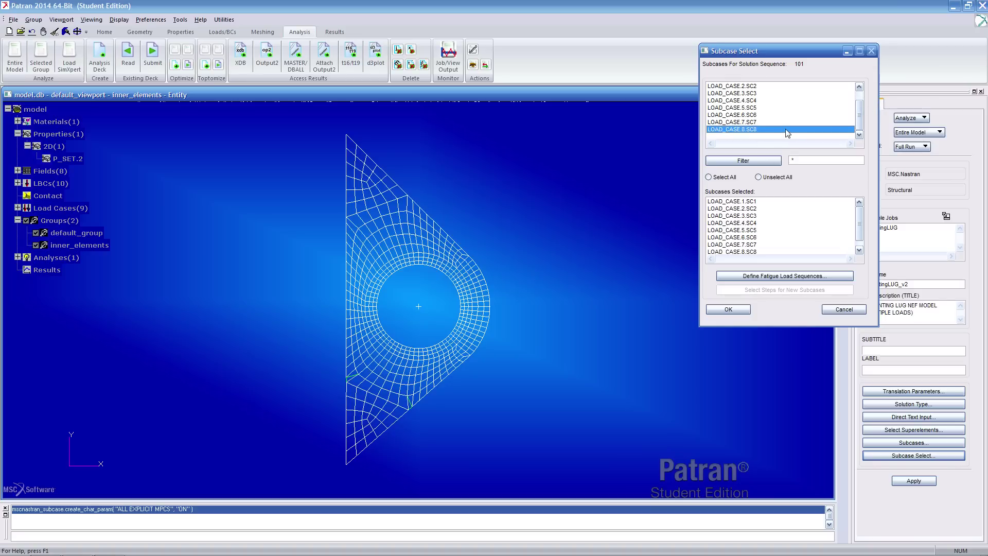
Set the fatigue load sequence's maximum number of static load cases to 4 for all events.
left_click(764, 277)
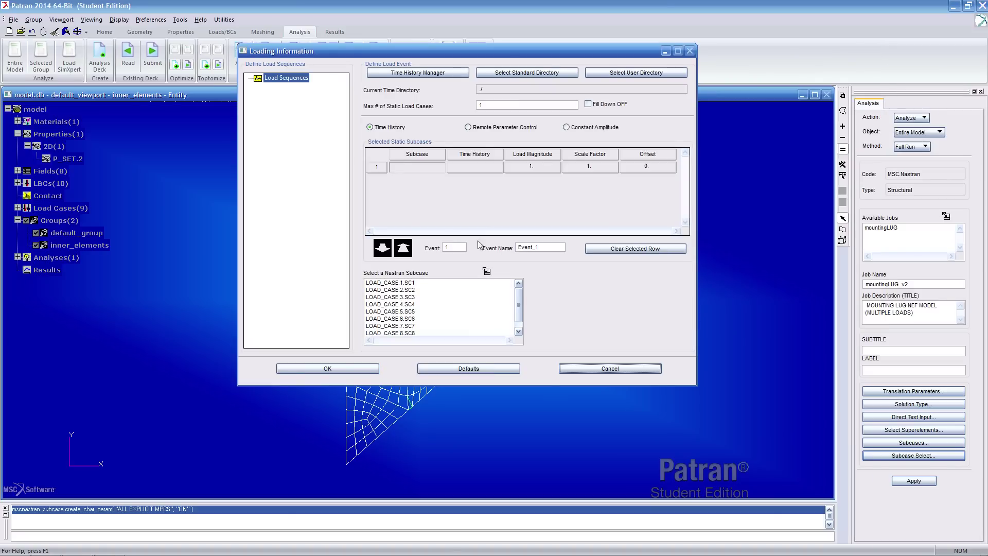
double_click(535, 247)
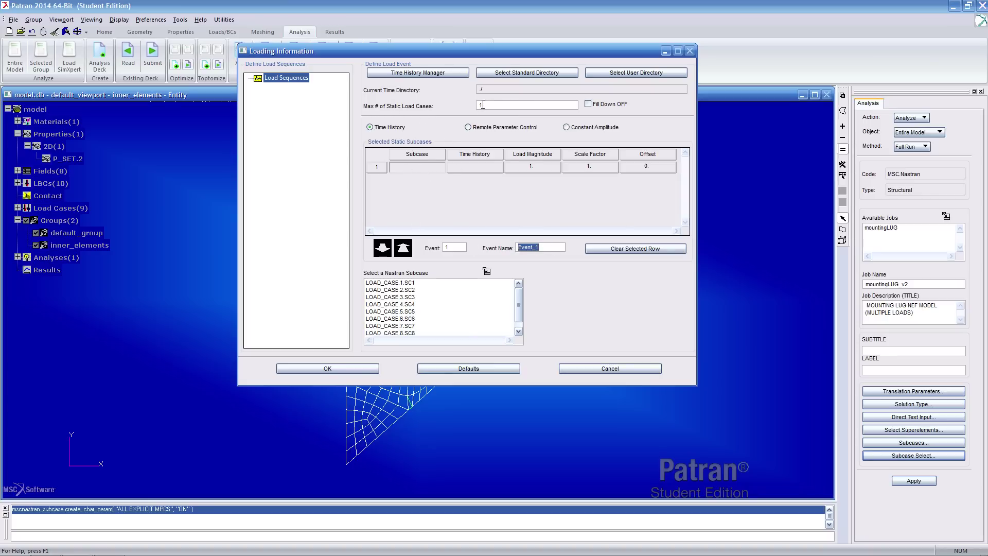
double_click(473, 104)
type("4")
key("Return")
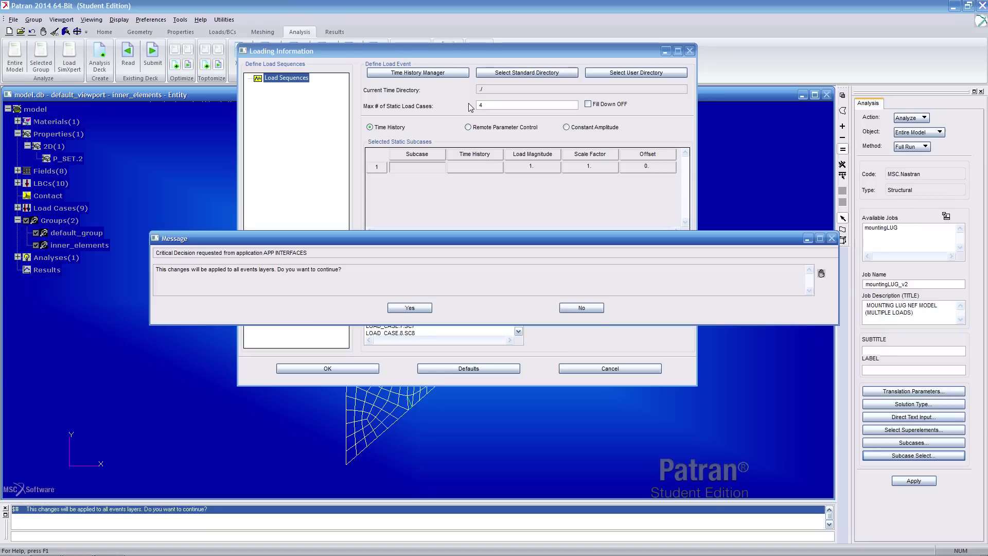
left_click(410, 308)
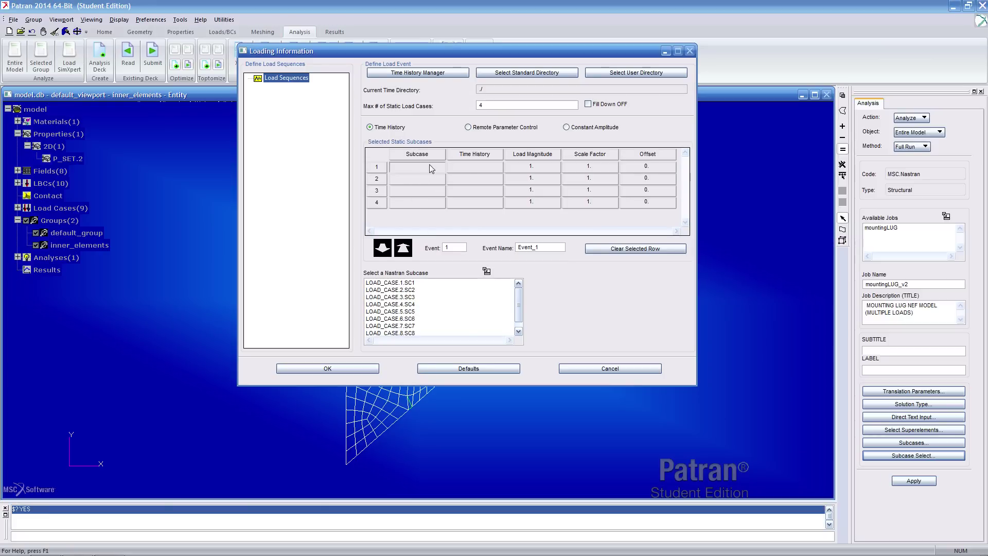
Assign LOAD_CASE.1.SC1, LOAD_CASE.3.SC3, LOAD_CASE.5.SC5 and LOAD_CASE.7.SC7 to the four rows.
left_click(409, 283)
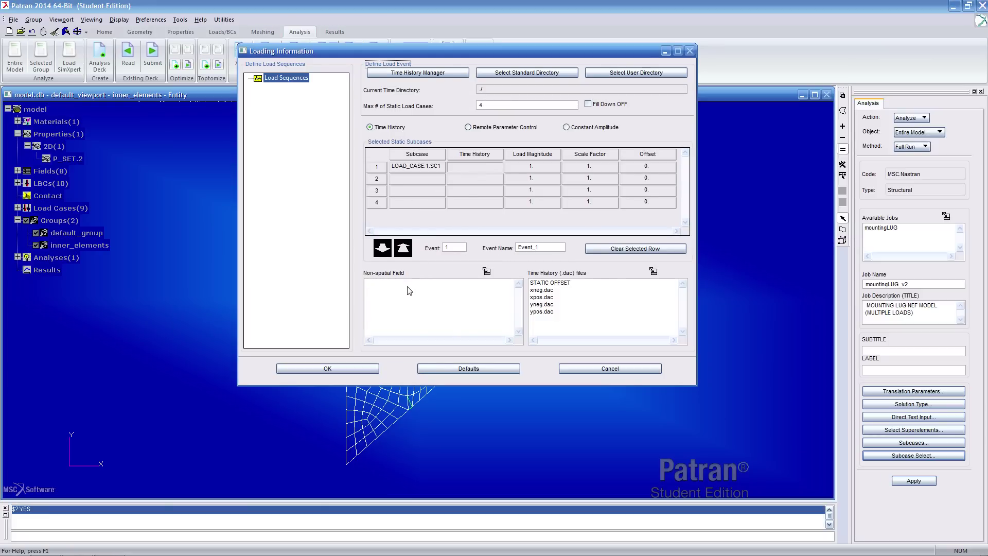
left_click(428, 178)
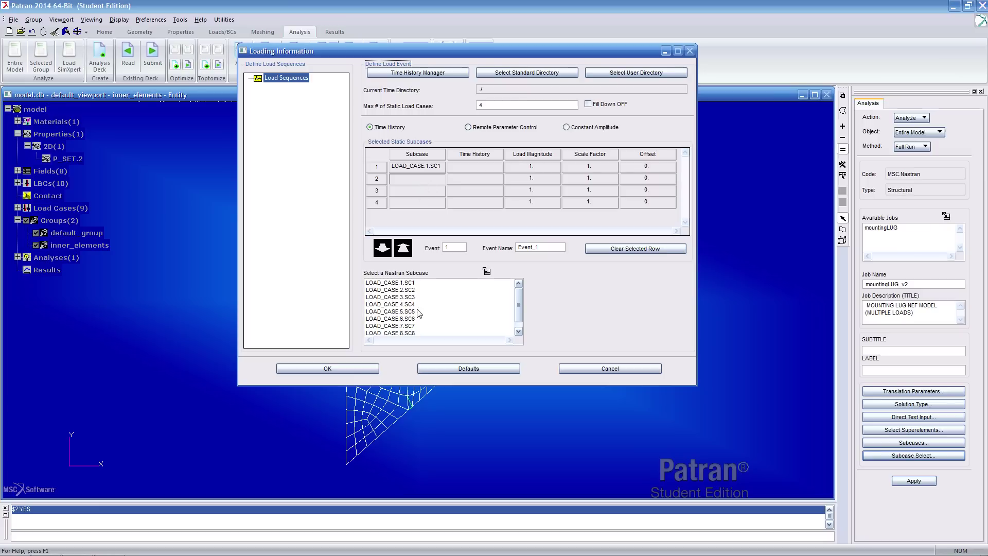
left_click(412, 297)
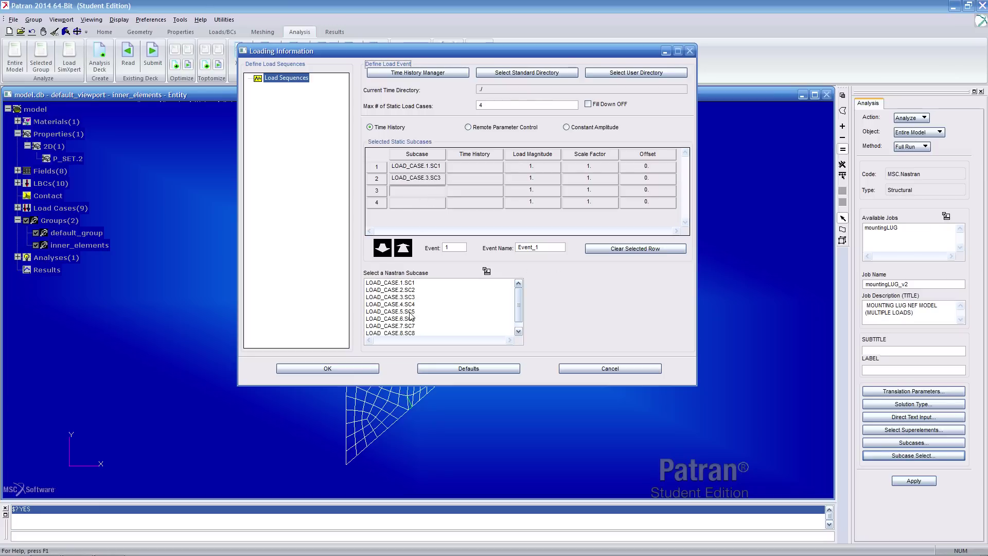
left_click(411, 312)
left_click(411, 319)
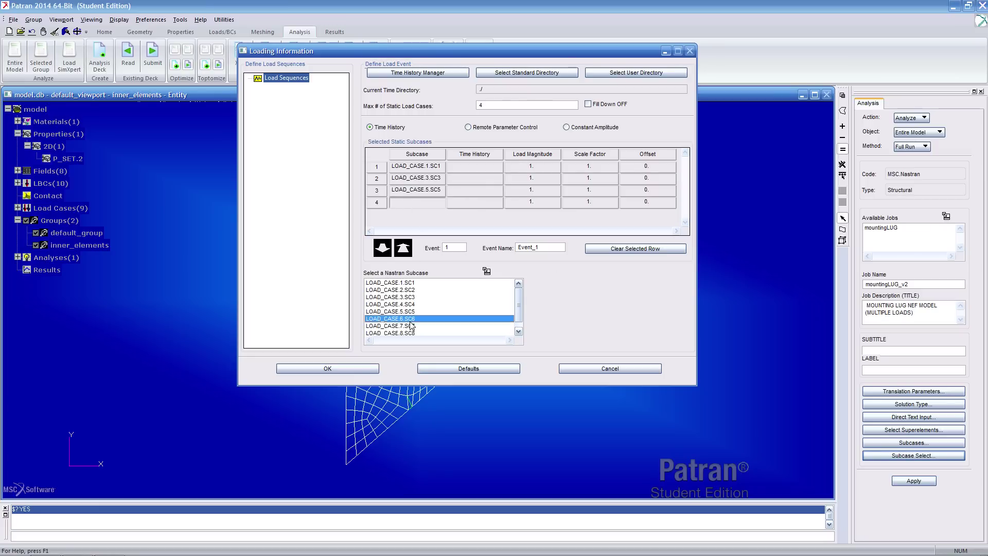
left_click(424, 206)
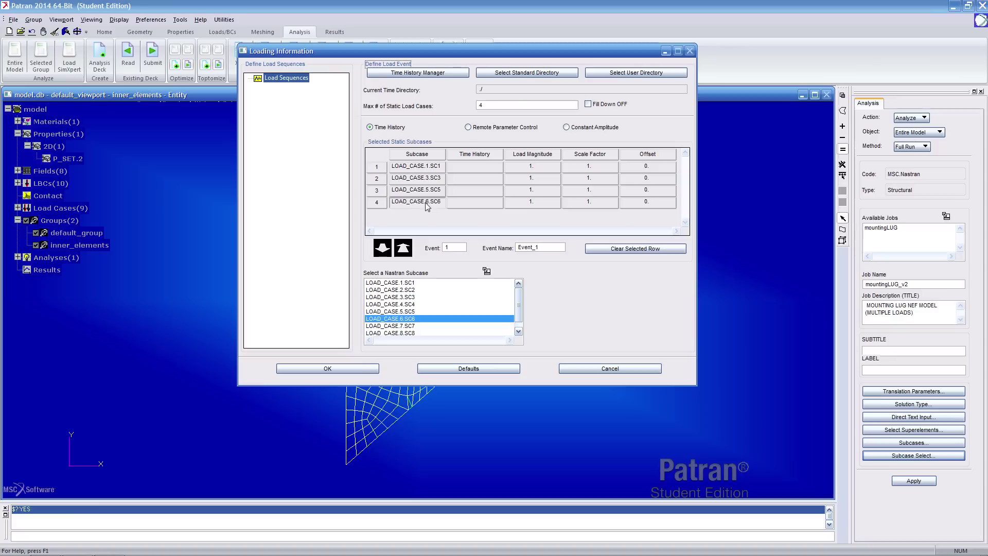
left_click(414, 326)
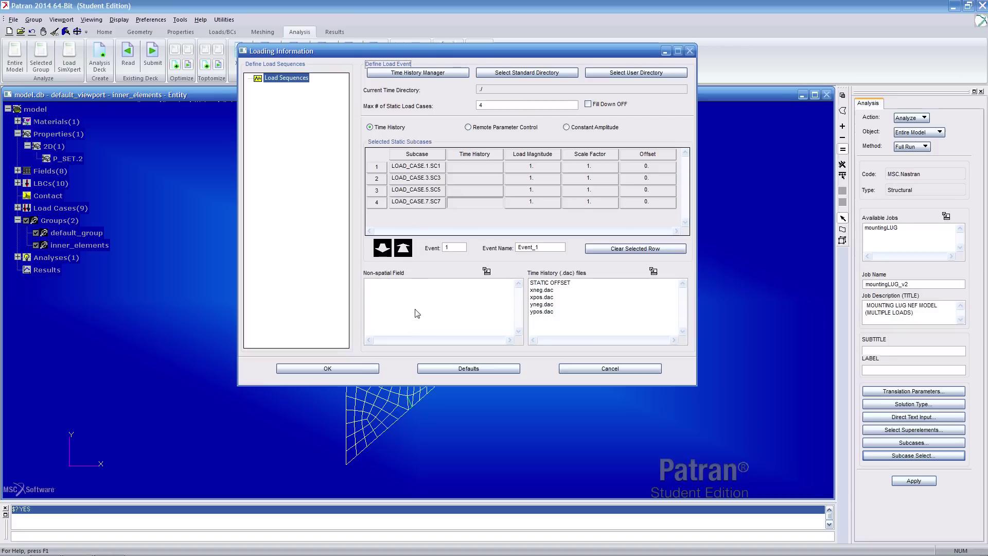
left_click(77, 547)
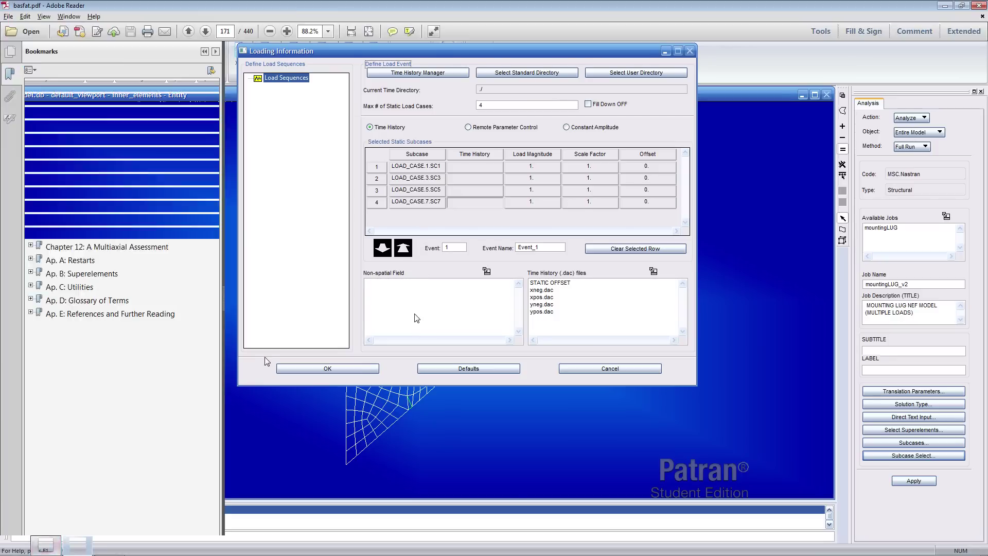
left_click(119, 166)
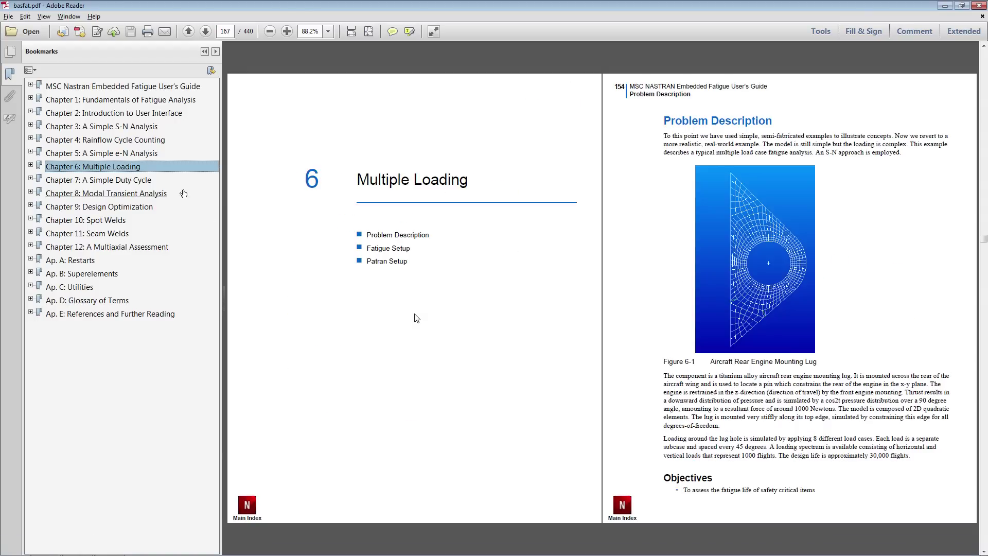
left_click(374, 261)
scroll(496, 297, "down", 2)
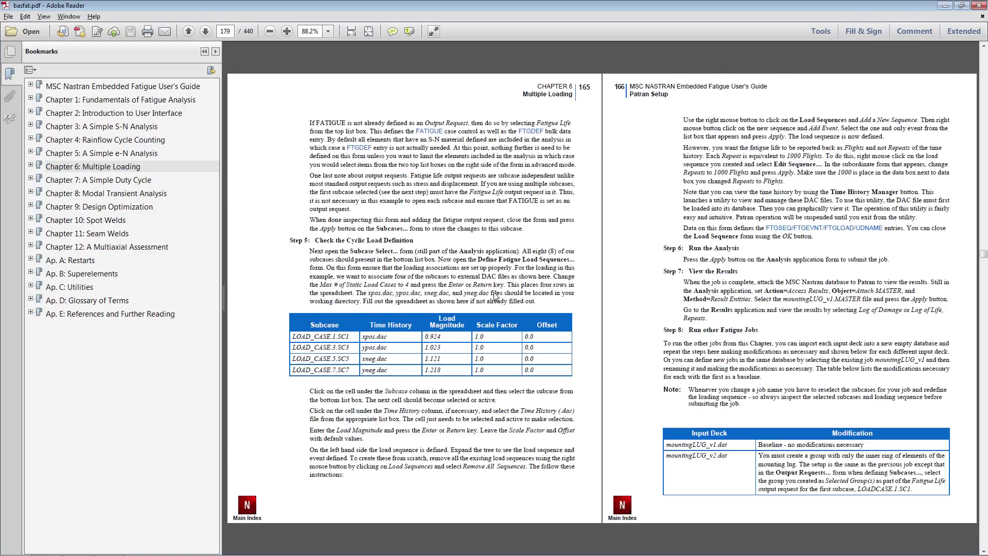
scroll(496, 297, "up", 1)
left_click_drag(347, 337, 297, 337)
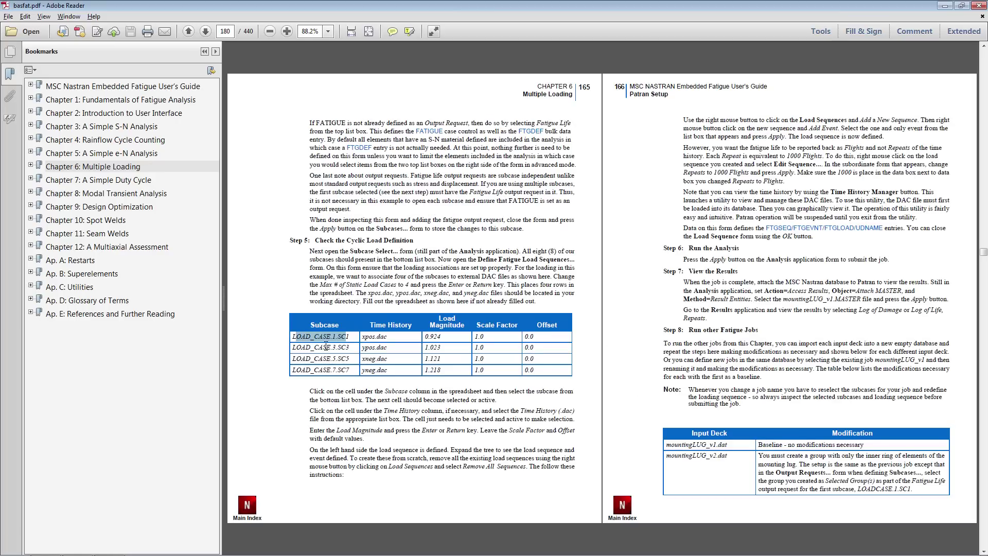
left_click(13, 551)
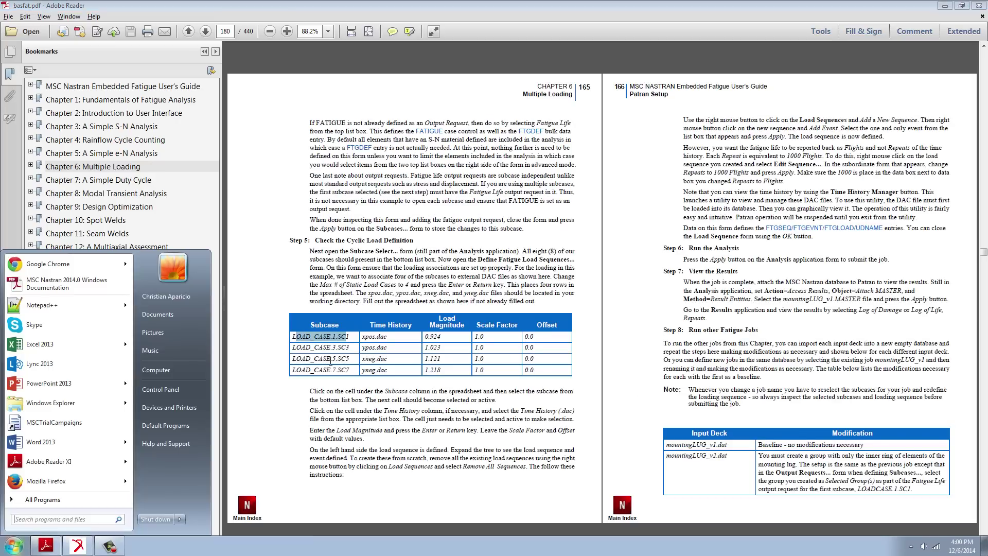
left_click(77, 551)
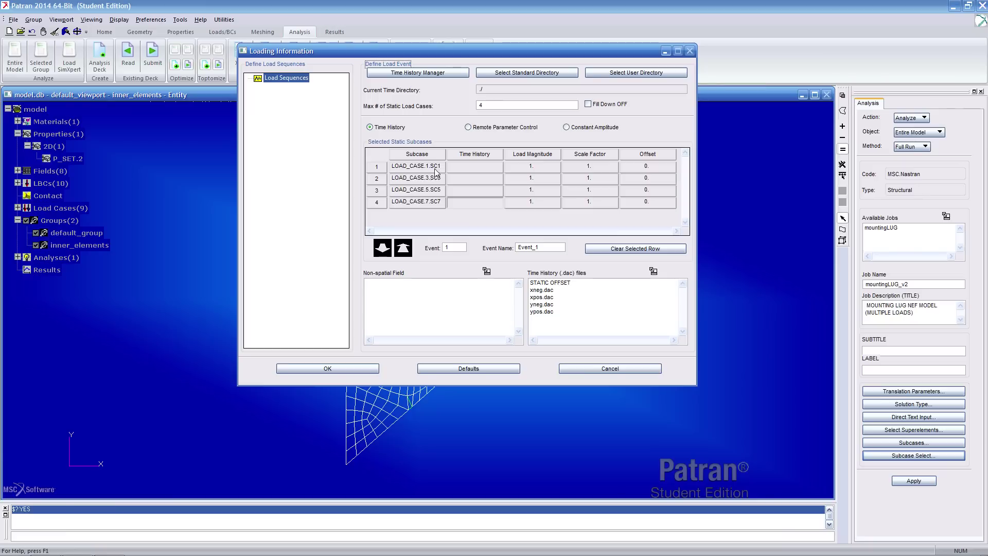
Pair the four subcase rows with time histories xpos.dac, ypos.dac, xneg.dac and yneg.dac.
left_click(476, 167)
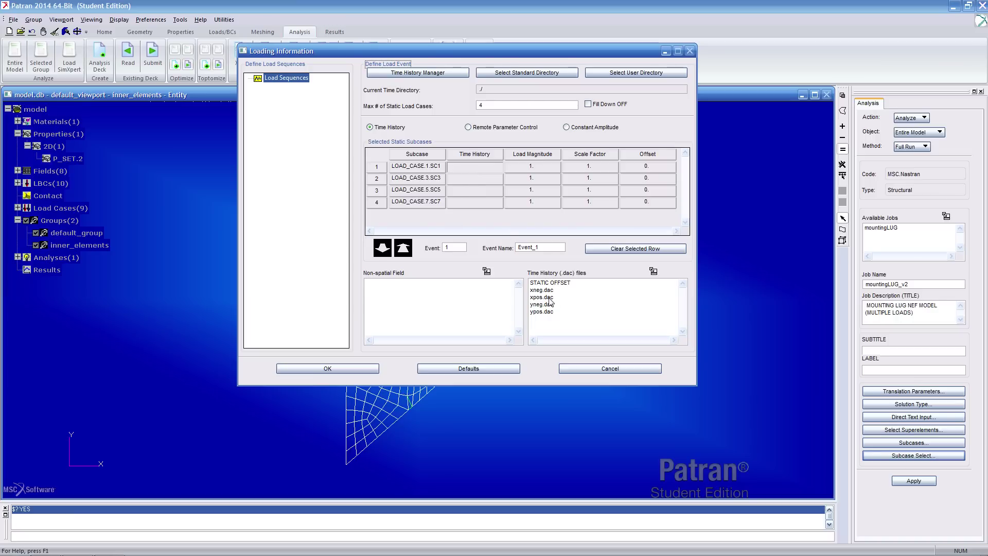
left_click(548, 298)
left_click(478, 183)
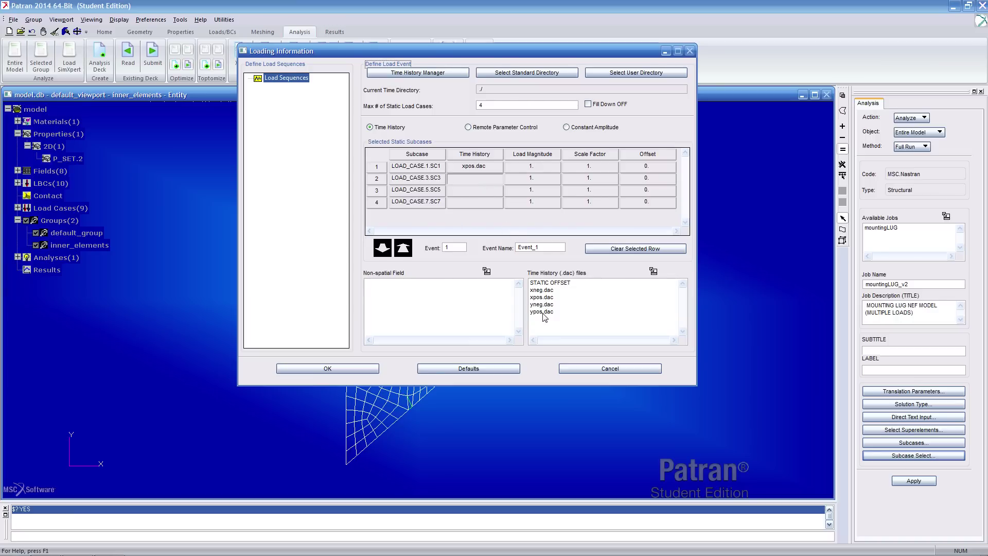
left_click(542, 311)
left_click(480, 189)
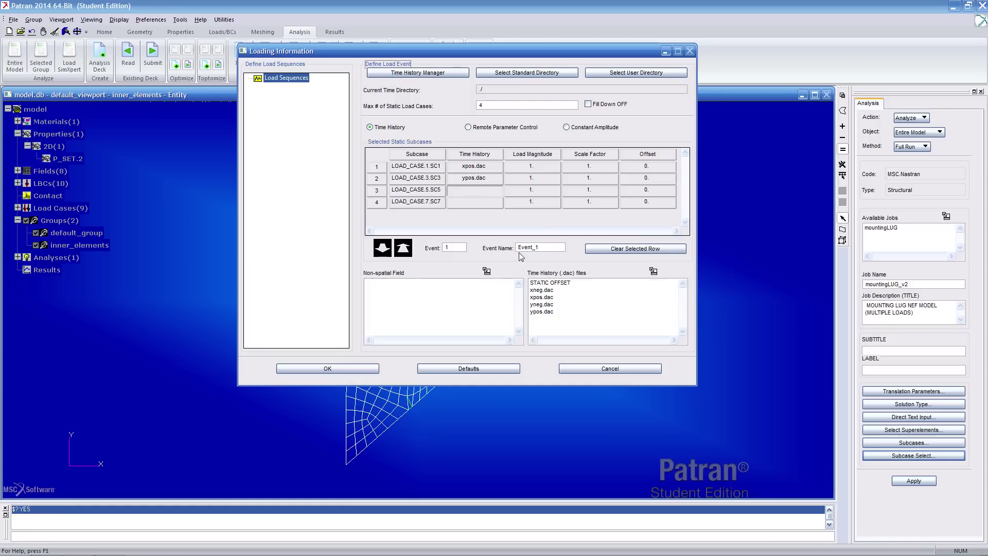
left_click(542, 290)
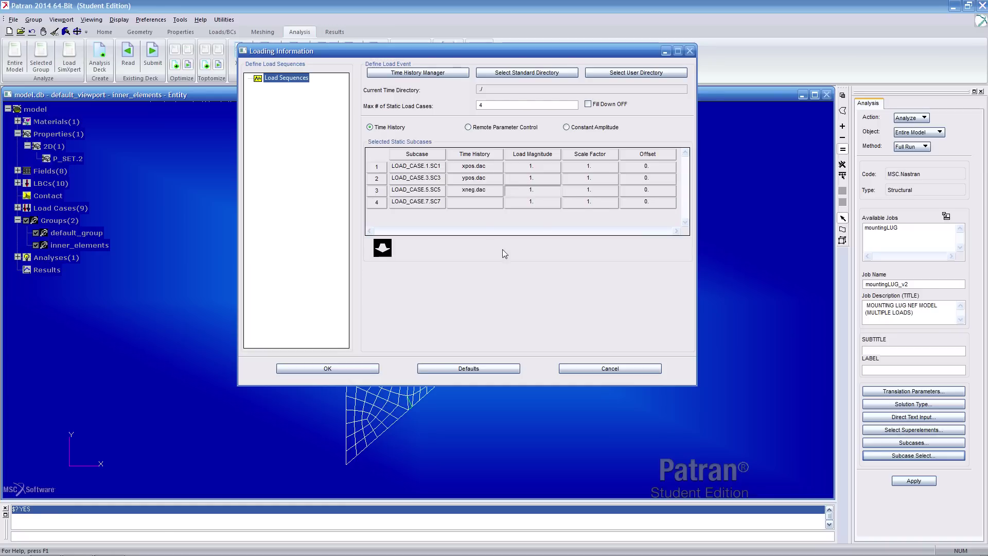
left_click(472, 203)
left_click(541, 305)
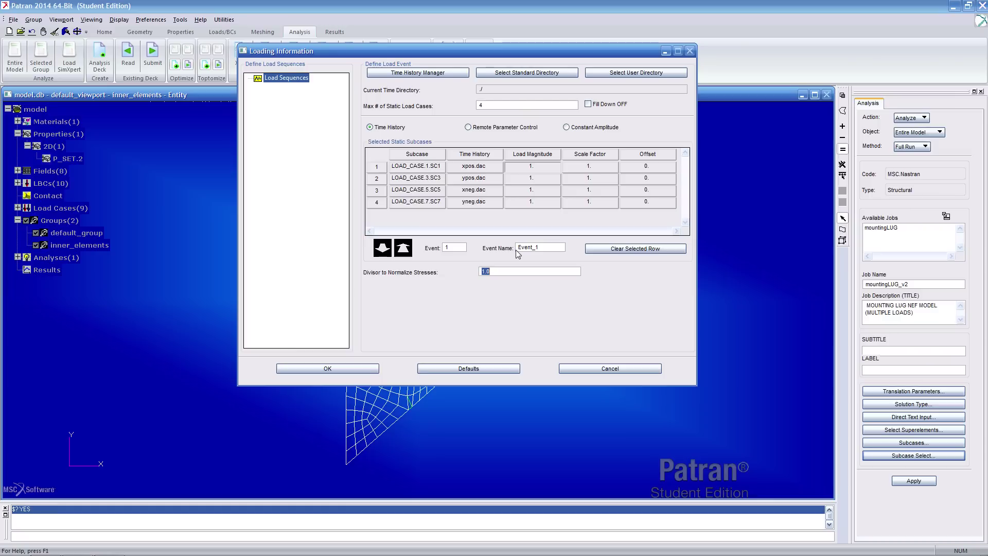
Enter load magnitudes 0.924, 1.023, 1.121 and 1.218 for the four rows.
type("0.924")
key("Return")
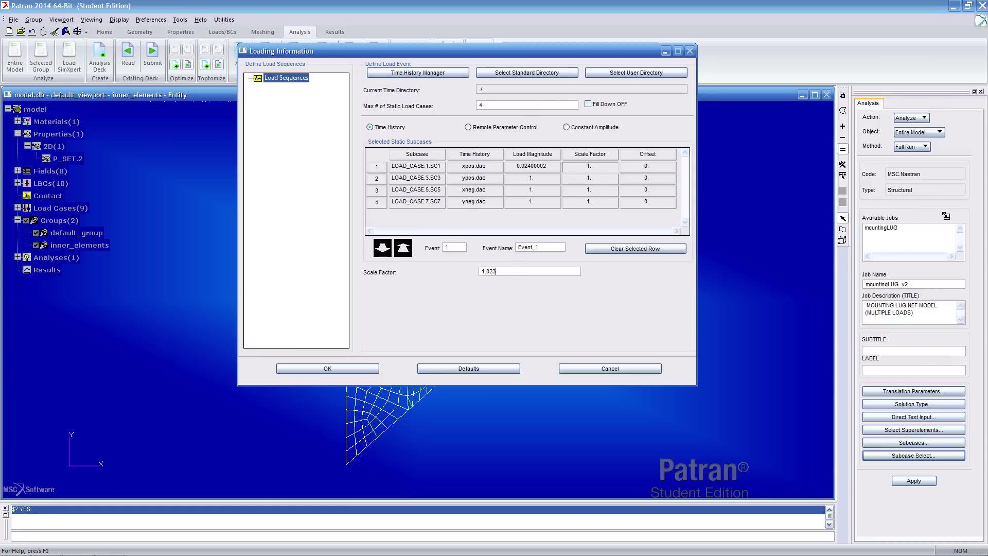
type("1.023")
key("Return")
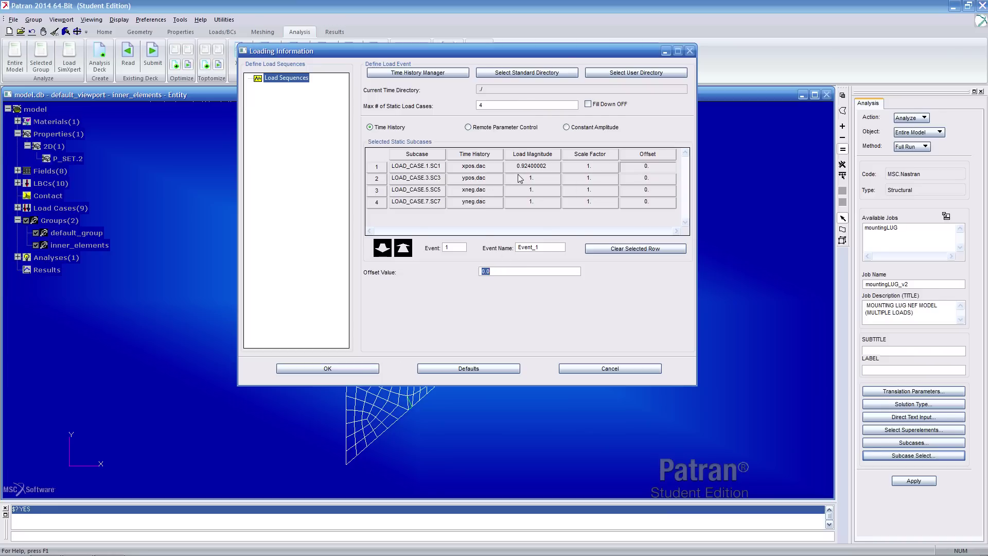
key("Return")
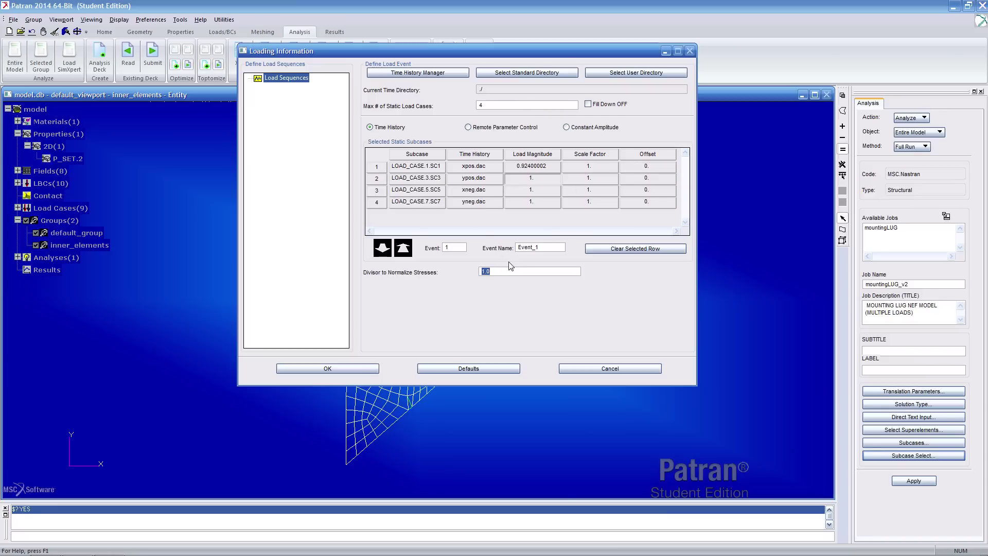
type("1.023")
key("Return")
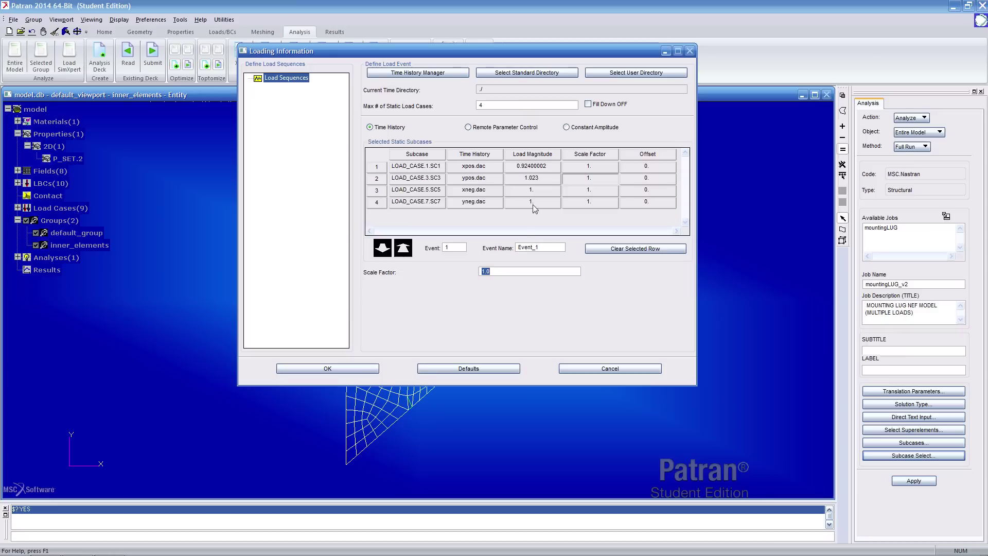
left_click(540, 194)
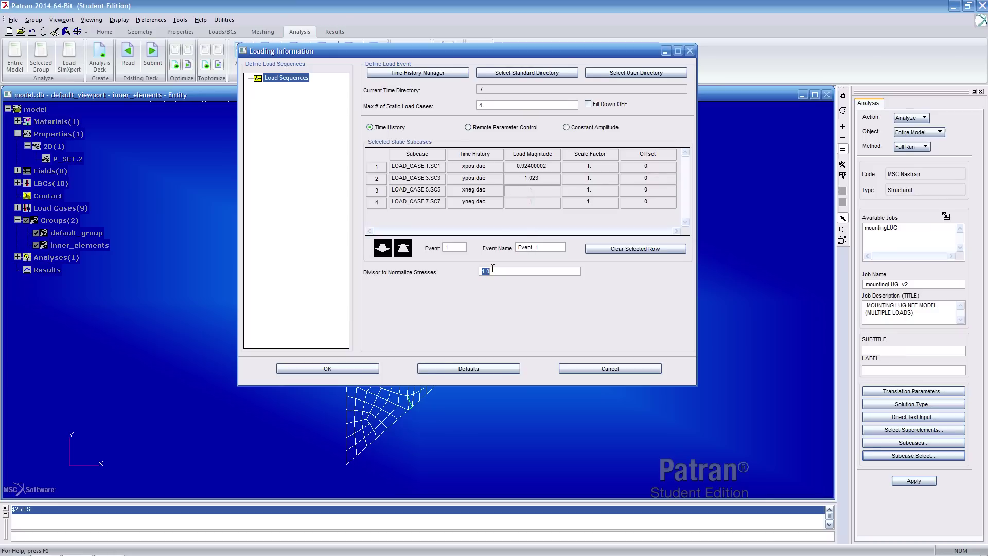
type("1.1210001")
key("Return")
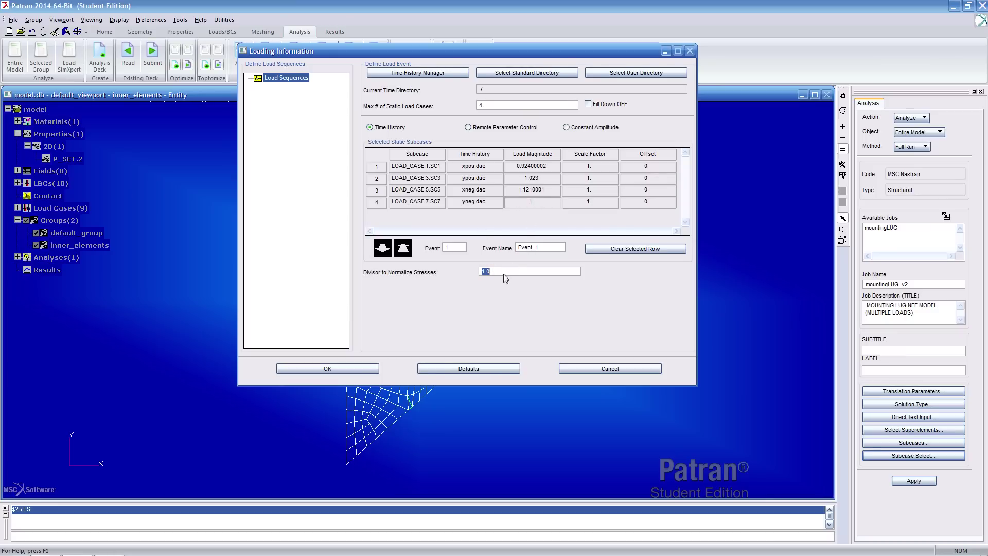
type("1.218")
key("Return")
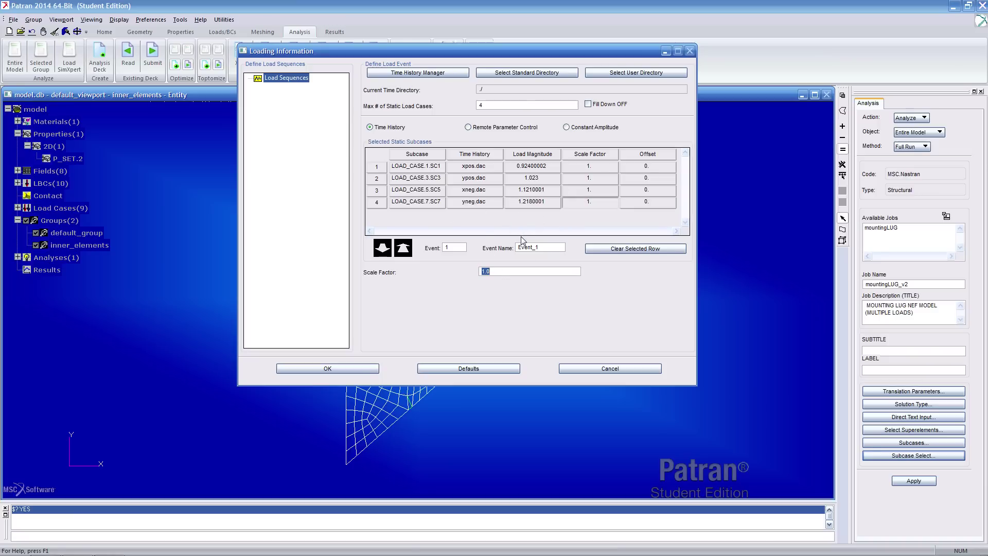
Add a new Load Seq. 1 and insert Event_1 into it as its single entry.
right_click(281, 79)
left_click(289, 84)
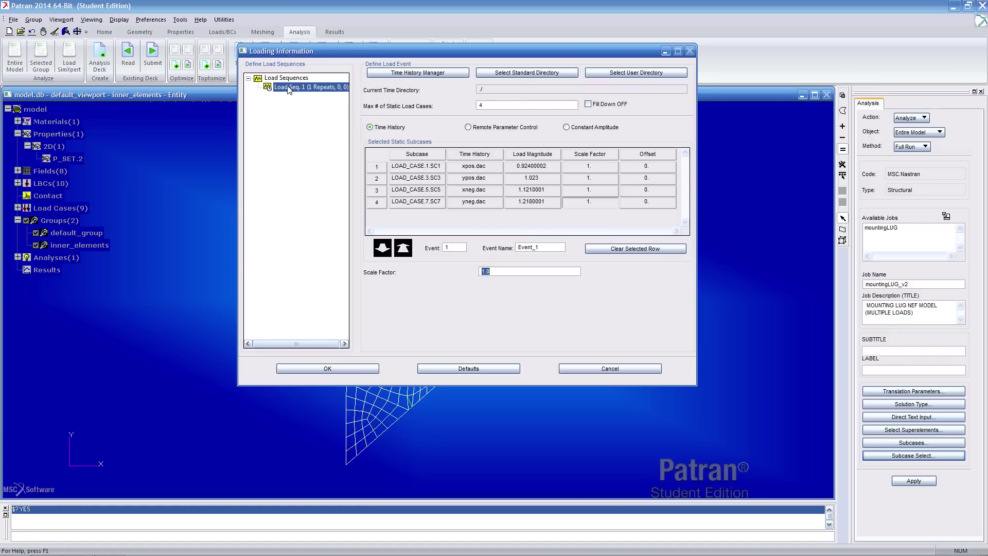
right_click(289, 87)
left_click(304, 94)
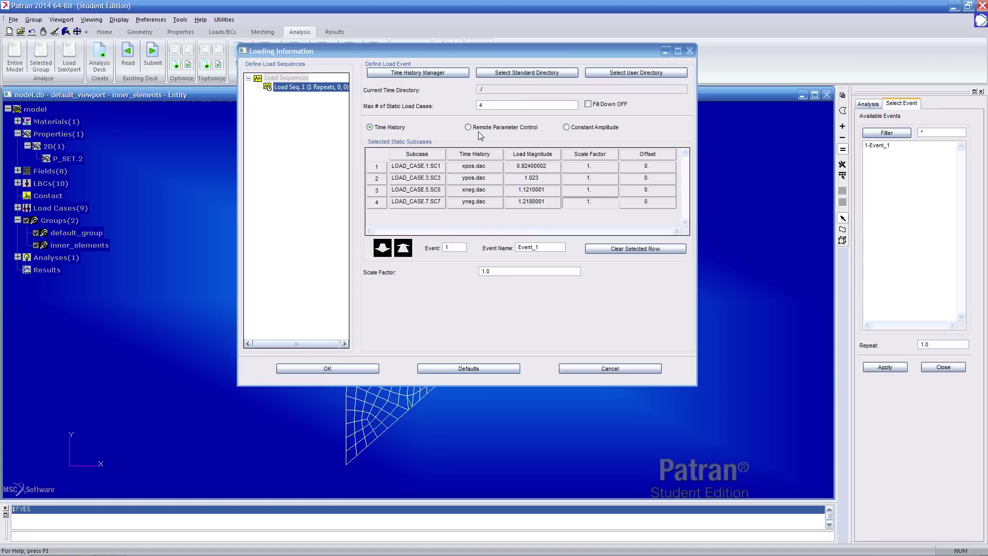
left_click(896, 146)
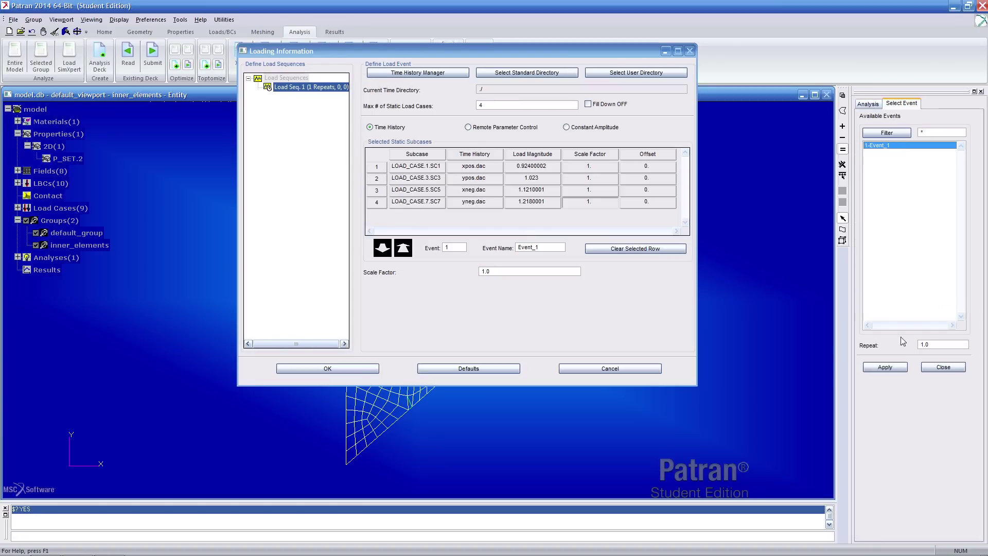
left_click(900, 366)
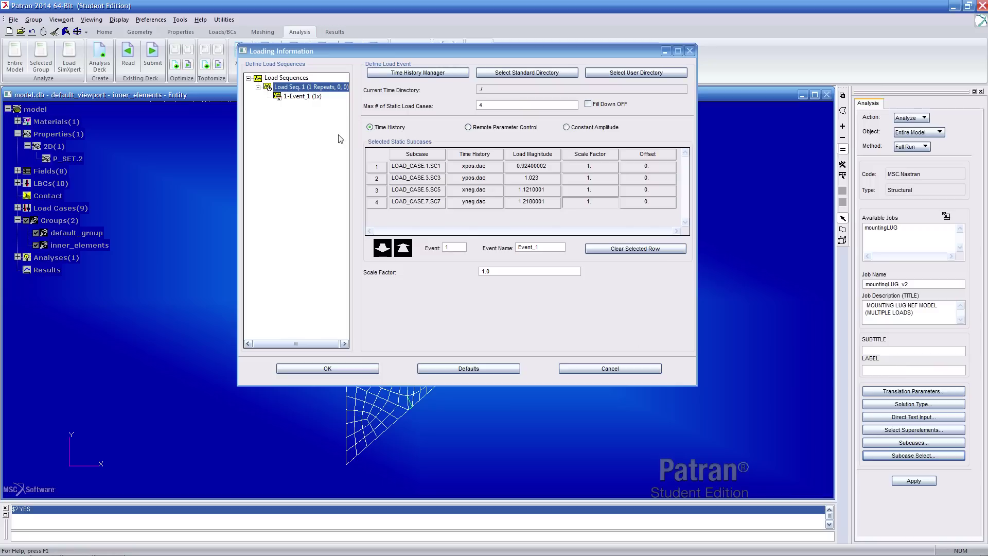
left_click(311, 97)
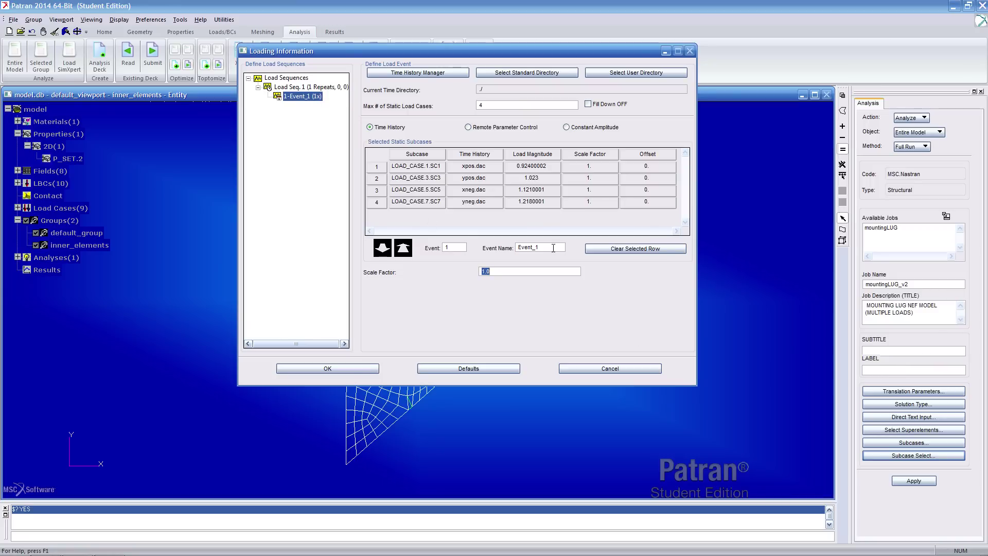
left_click(520, 248)
Set Load Seq. 1 to repeat 1000 Flights and accept the Loading Information form.
left_click(301, 88)
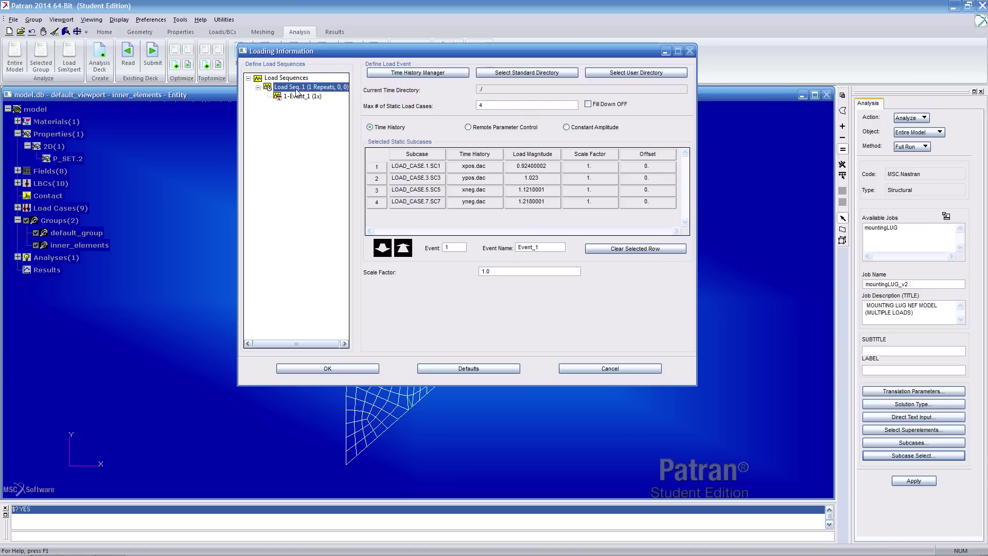
right_click(296, 91)
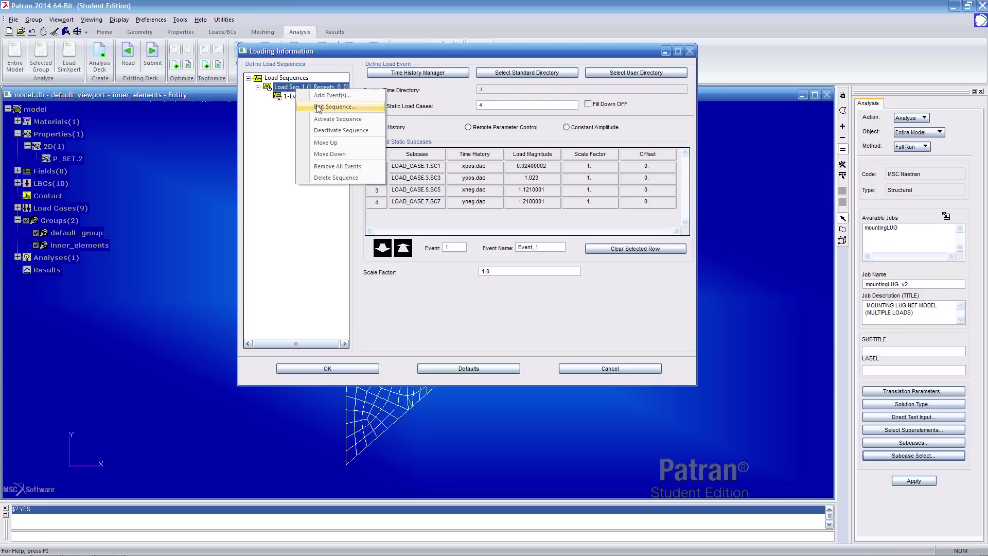
left_click(318, 107)
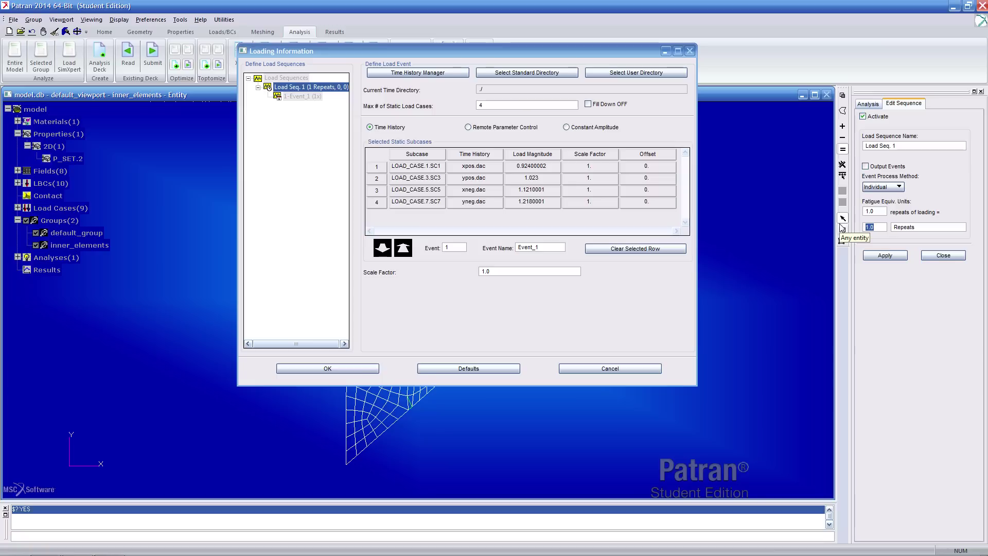
type("1")
key("Tab")
type("F")
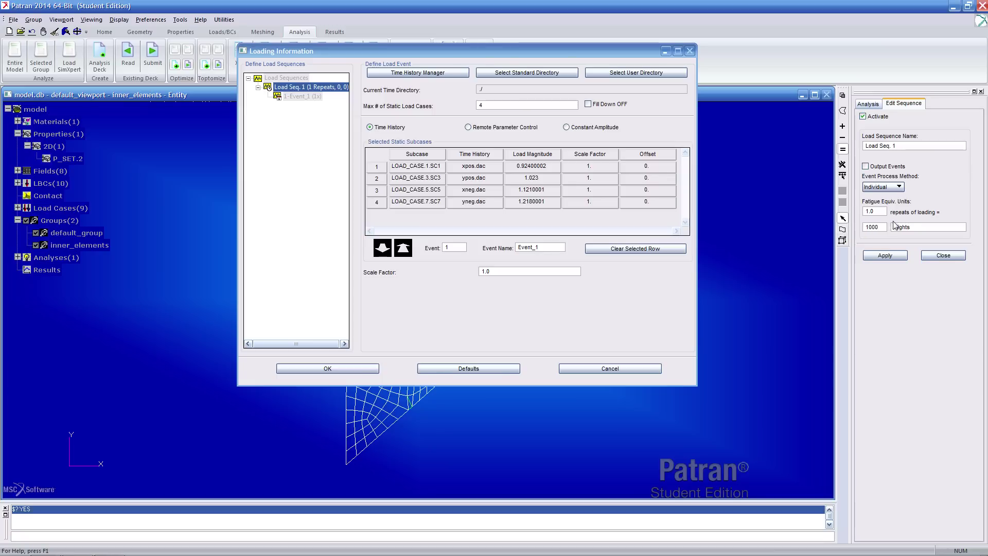
key("shift+Tab")
key("Tab")
left_click(887, 256)
left_click(886, 255)
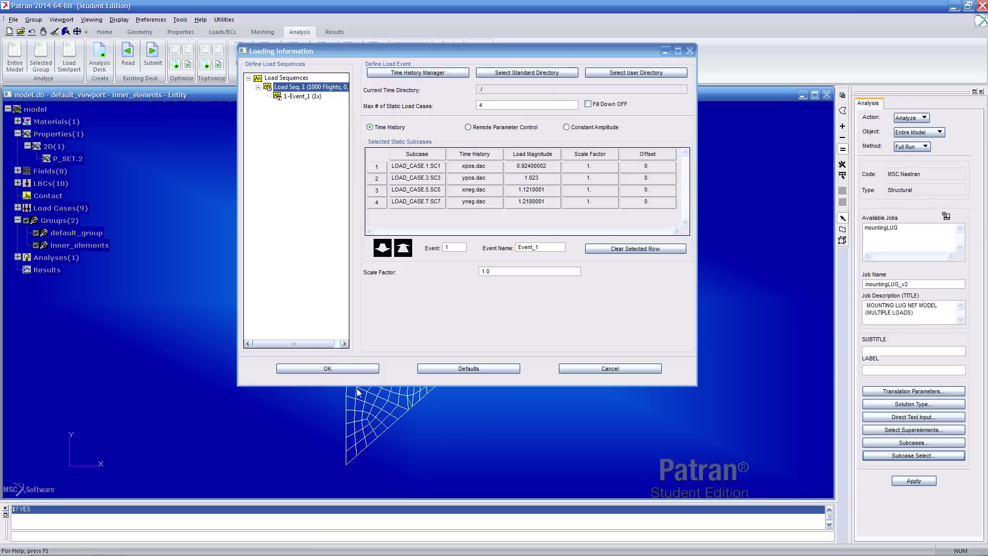
left_click(348, 369)
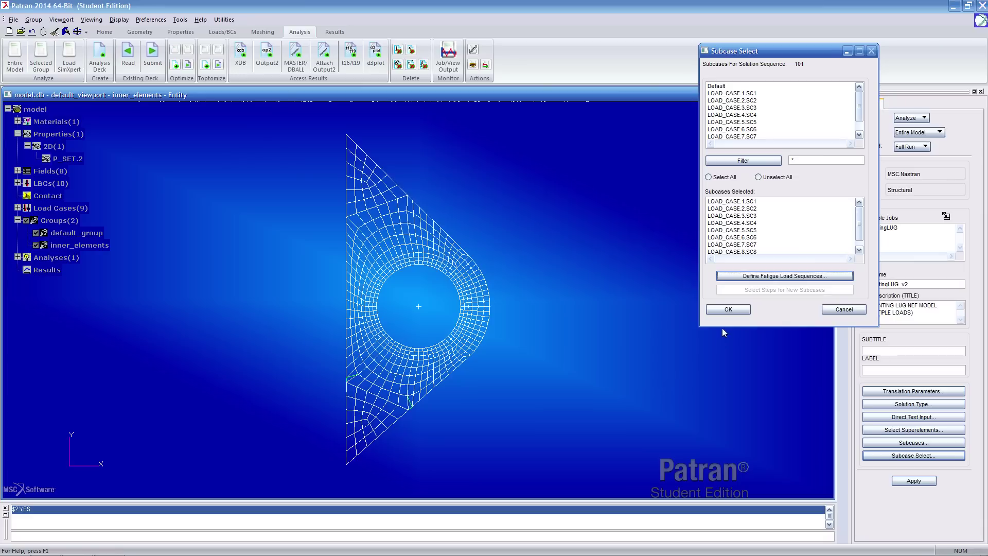
Accept the subcase selection and submit the mountingLUG_v2 job to MSC Nastran.
left_click(727, 310)
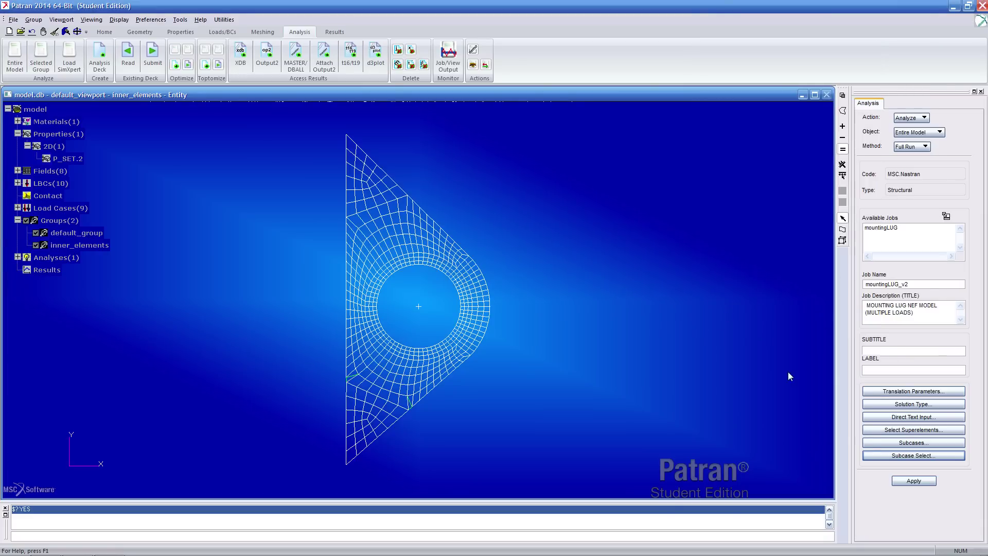
left_click(920, 481)
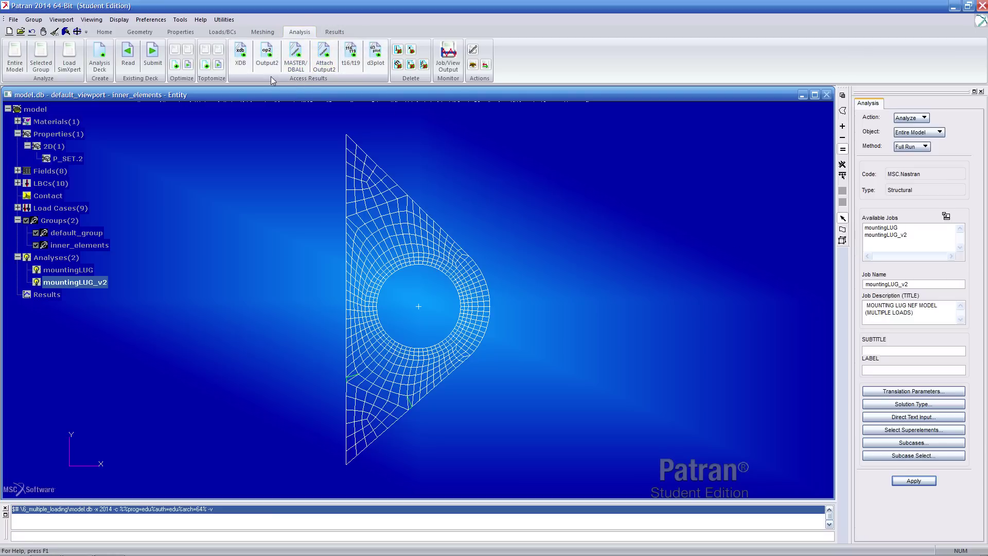
Attach mountingLUG_v2.op2 and bring up Results showing SC1–SC8 and the SN_1 fatigue case.
left_click(327, 63)
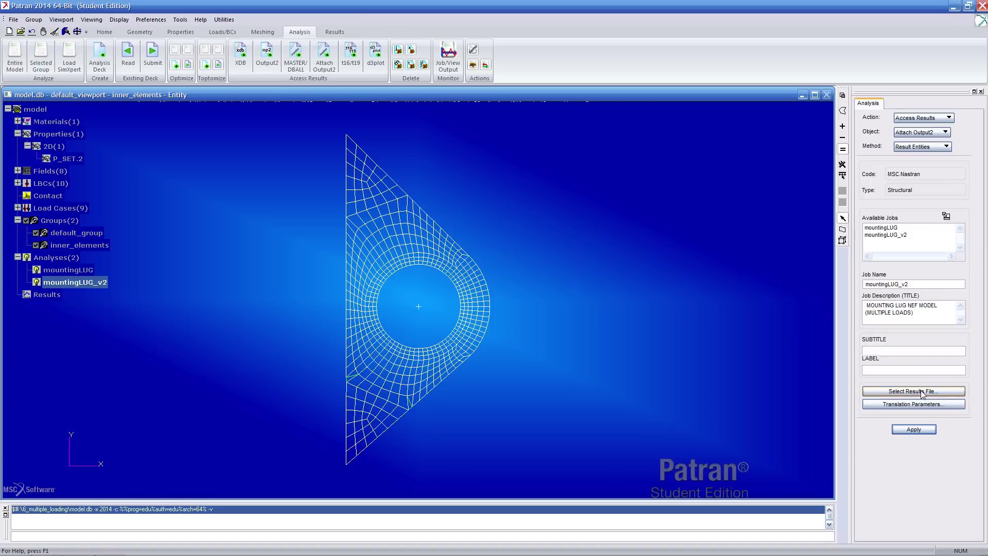
left_click(925, 429)
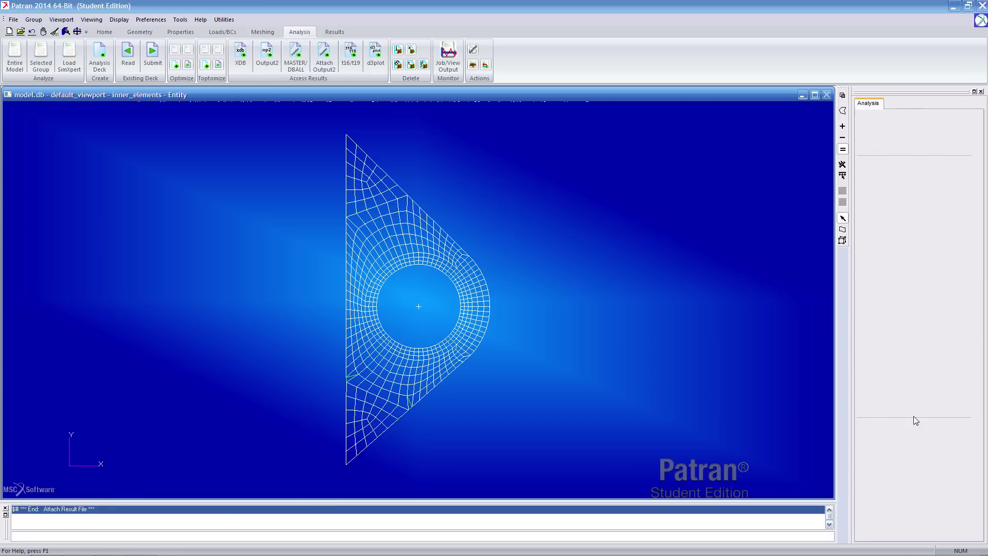
left_click(340, 32)
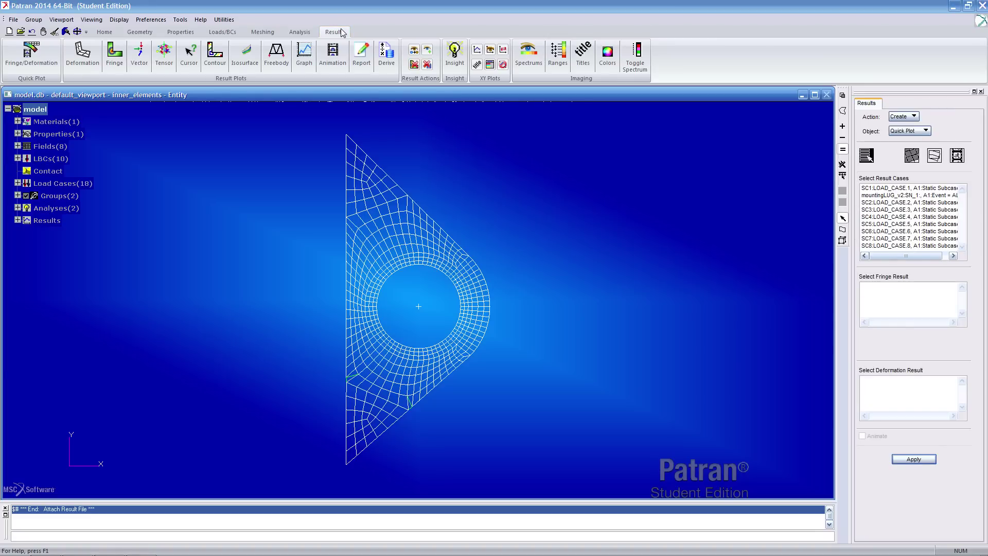
Plot Log of Life, Flights as a fringe for the mountingLUG_v2 fatigue result case.
left_click(881, 197)
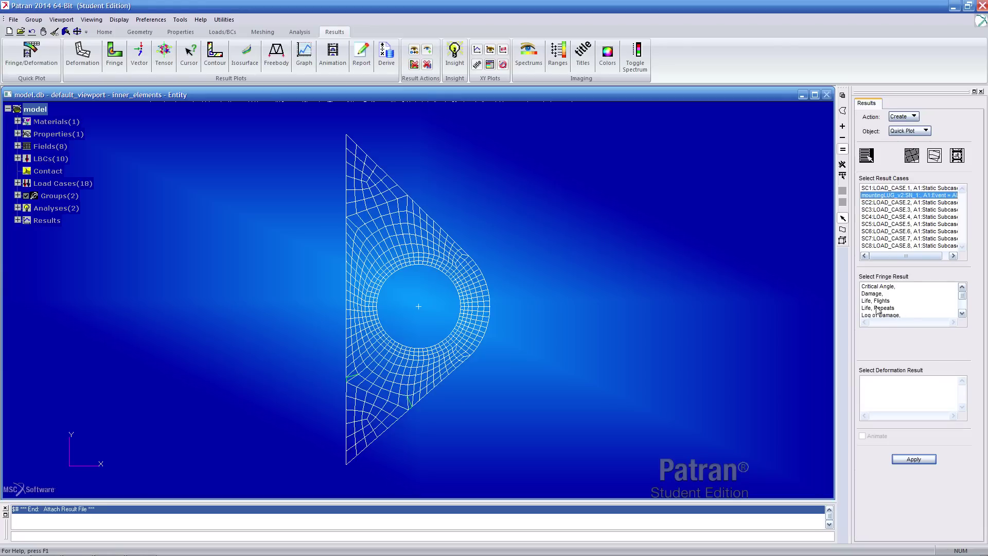
left_click(962, 313)
left_click(962, 315)
left_click(962, 315)
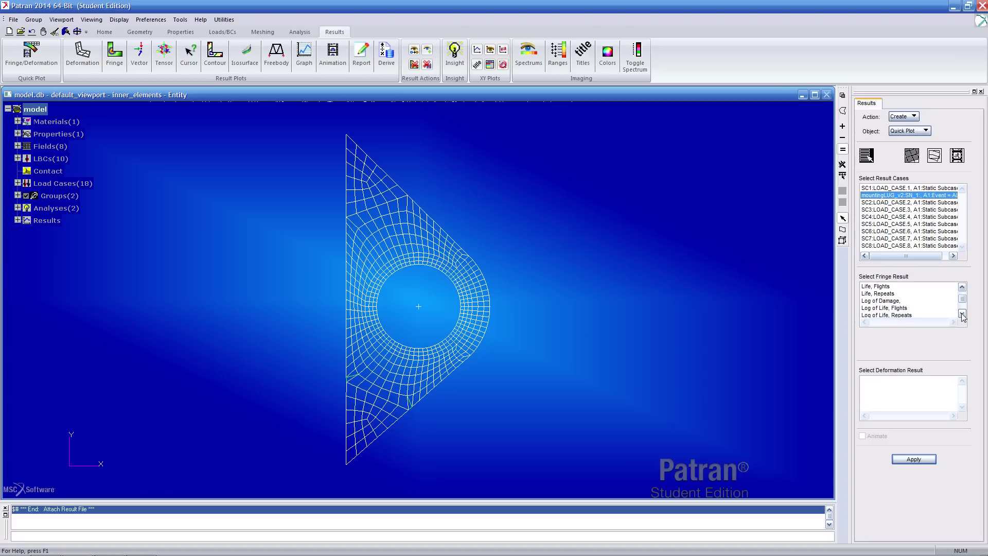
left_click(903, 309)
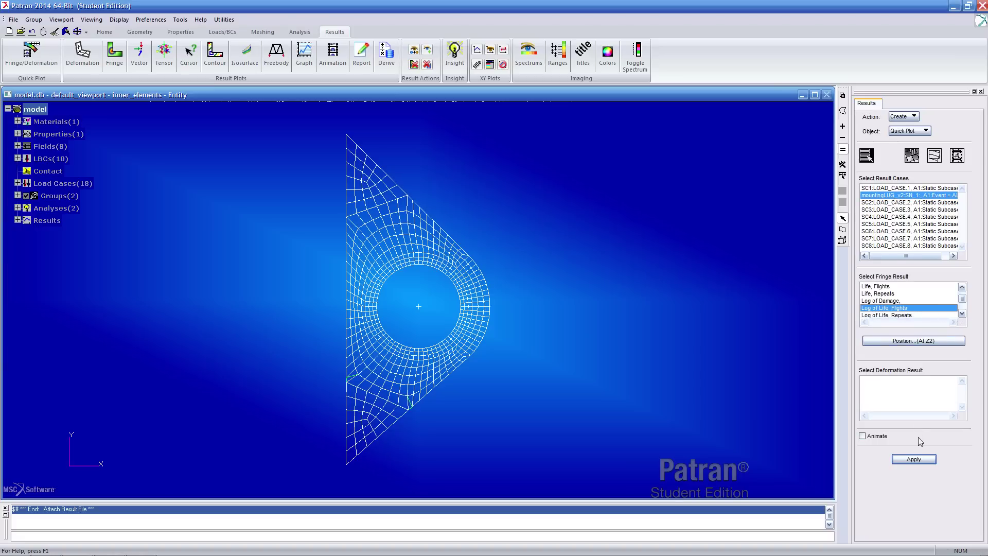
left_click(920, 460)
Set up a scalar Marker plot of Log of Life, Flights for the mountingLUG_v2:SN_1 case.
left_click(189, 54)
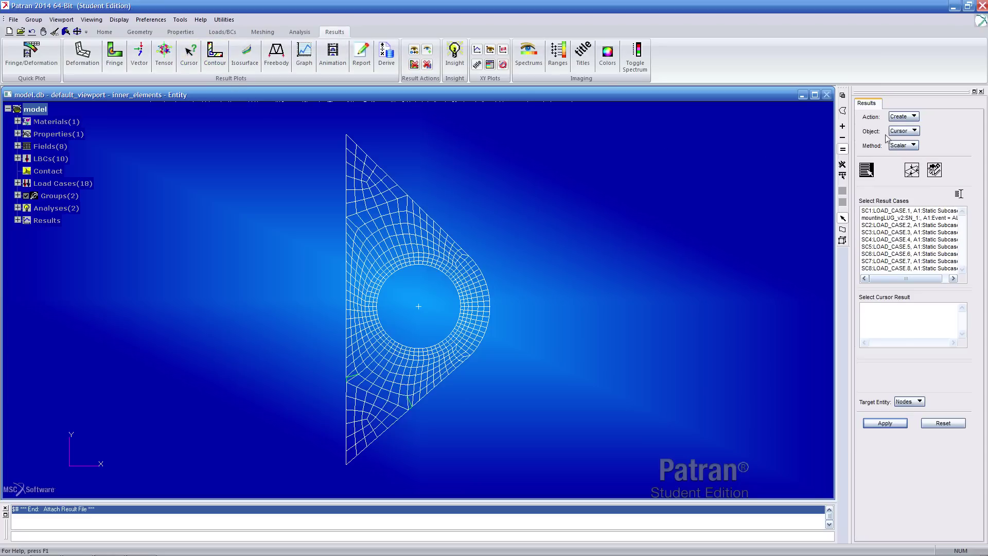
left_click(903, 131)
left_click(912, 168)
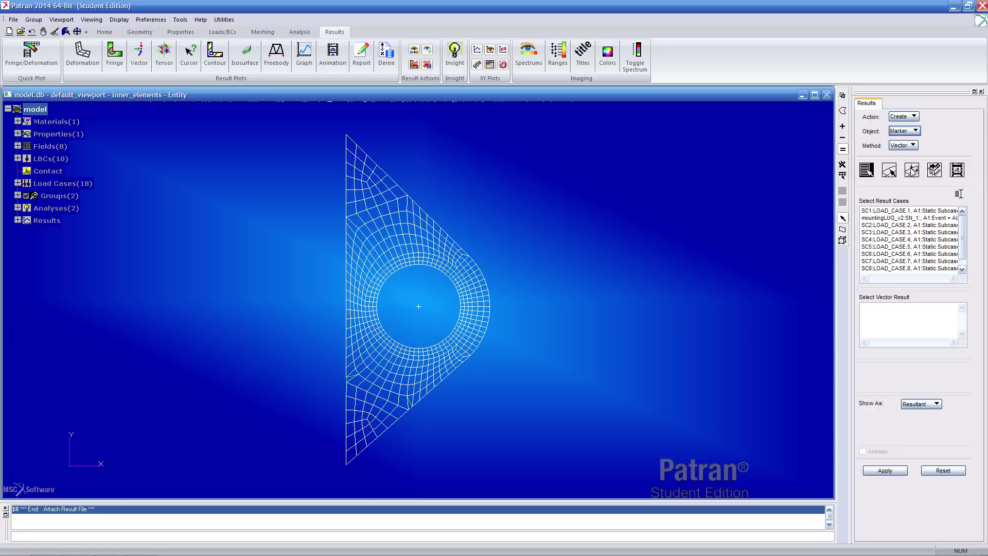
left_click(910, 145)
left_click(913, 148)
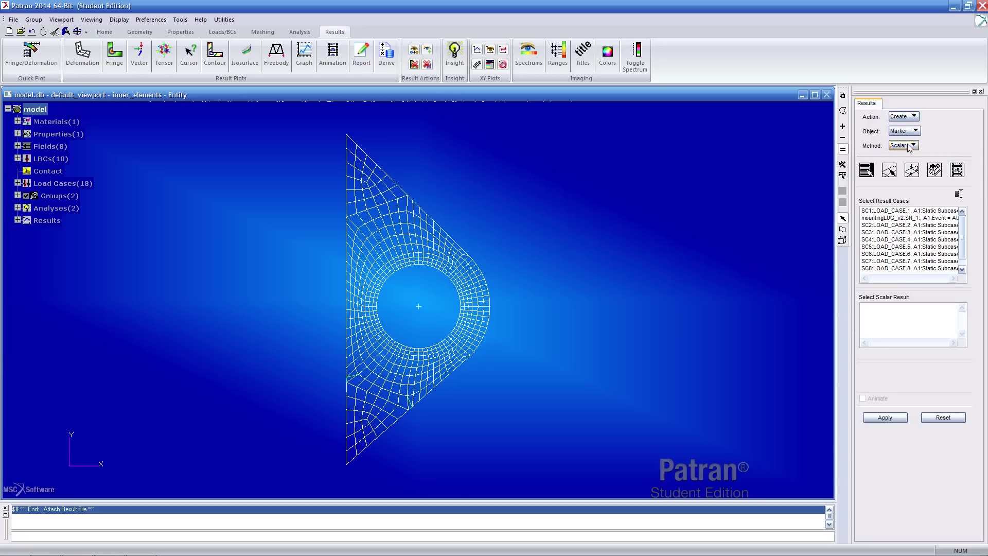
left_click(888, 219)
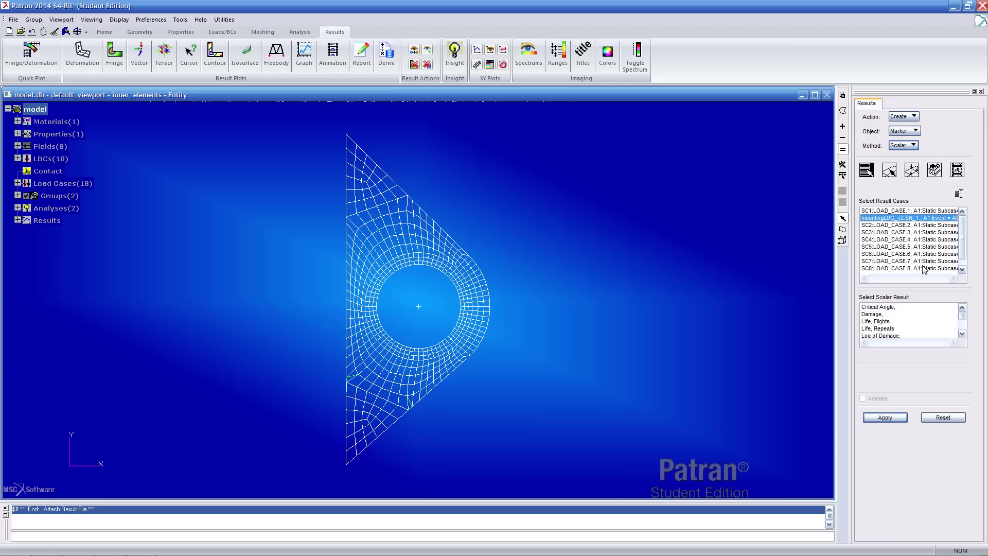
left_click(962, 334)
left_click(962, 334)
left_click(963, 334)
left_click(963, 335)
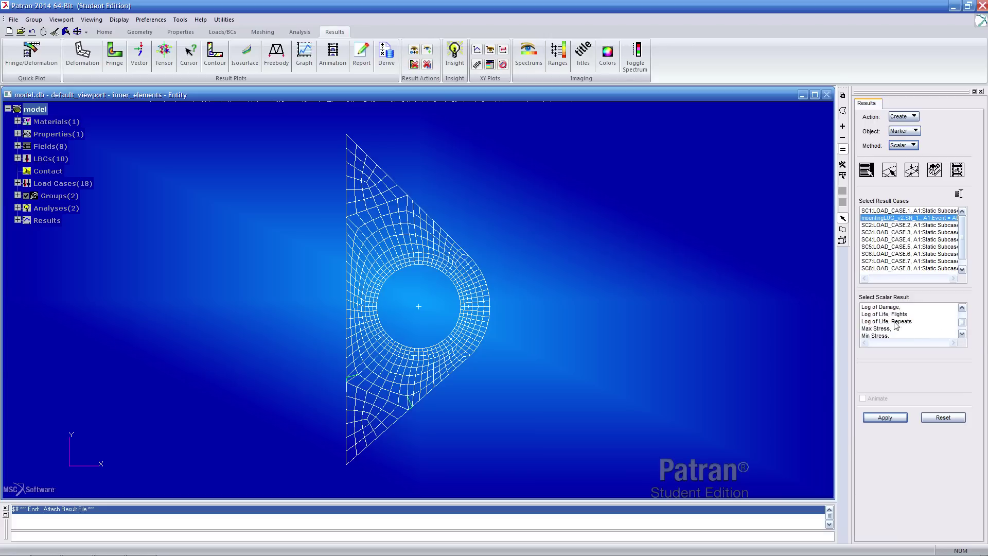
left_click(899, 315)
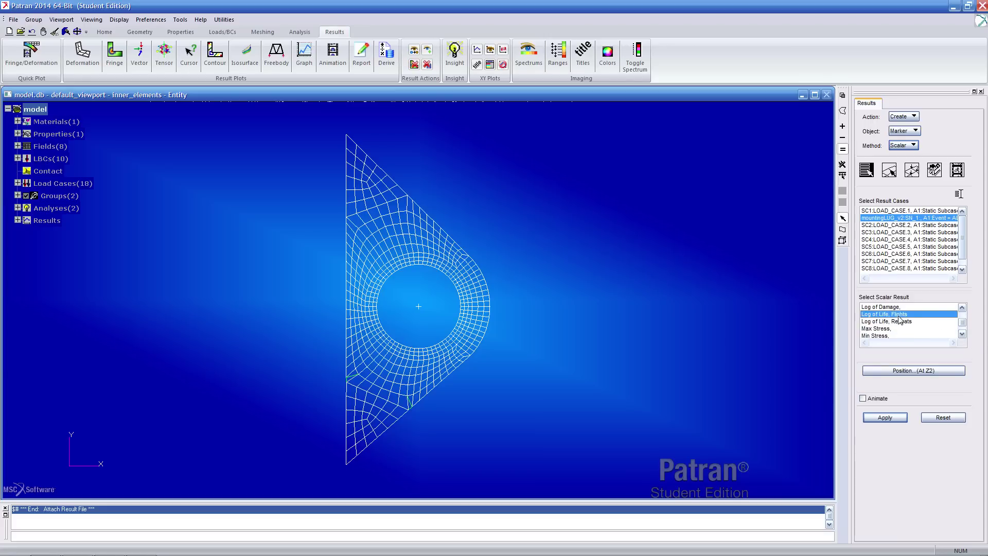
Create the Log of Life marker plot and zoom in on the lug hole.
left_click(891, 419)
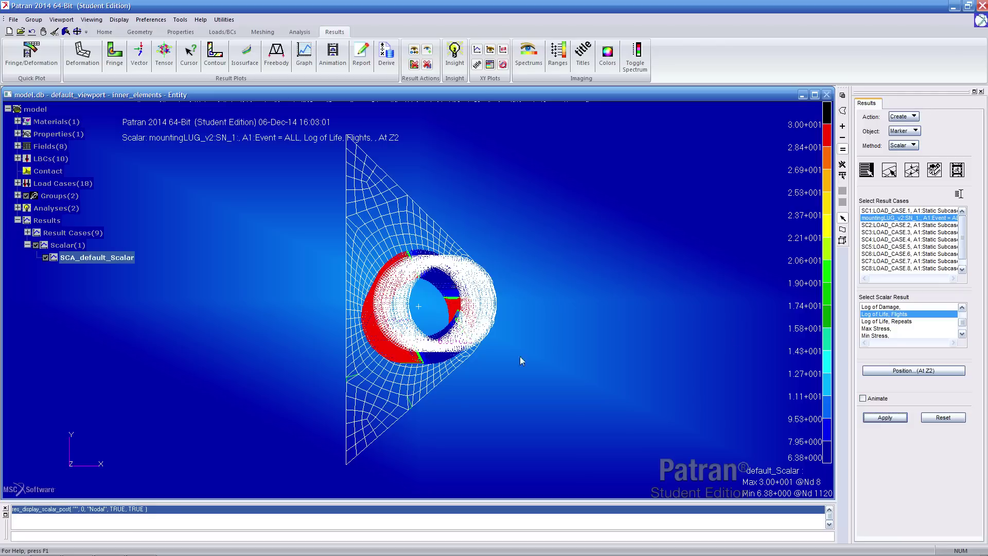
mouse_move(563, 326)
middle_mouse_down()
mouse_move(555, 344)
mouse_move(561, 307)
middle_mouse_up()
scroll(566, 288, "up", 5)
scroll(572, 274, "down", 5)
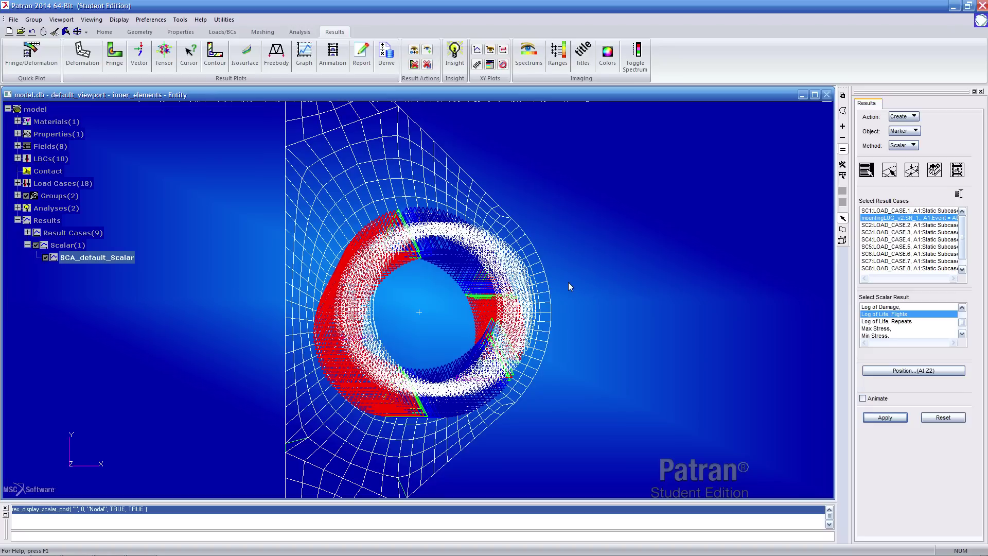
Redraw the markers as filled circles with a 0.03 scale factor.
left_click(912, 170)
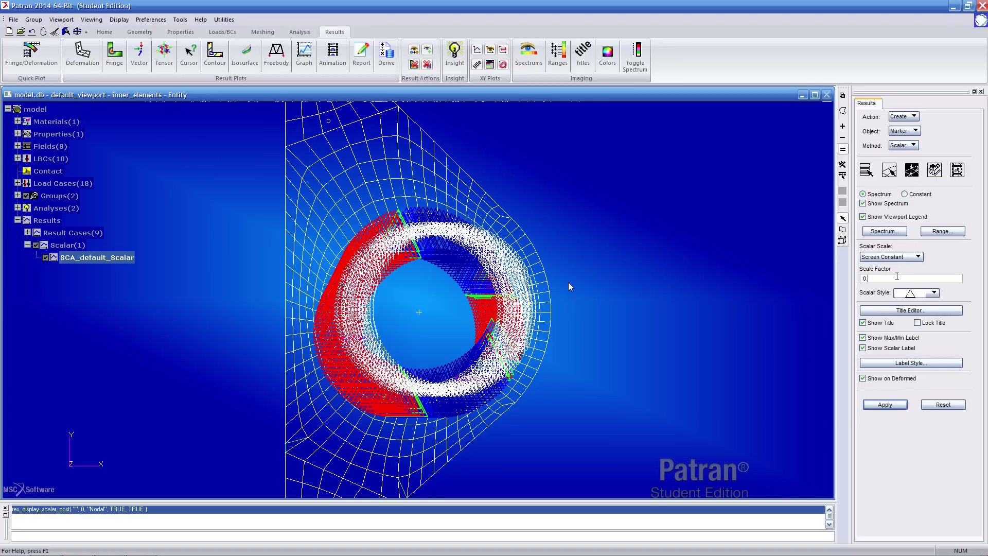
type(".93")
scroll(569, 282, "up", 3)
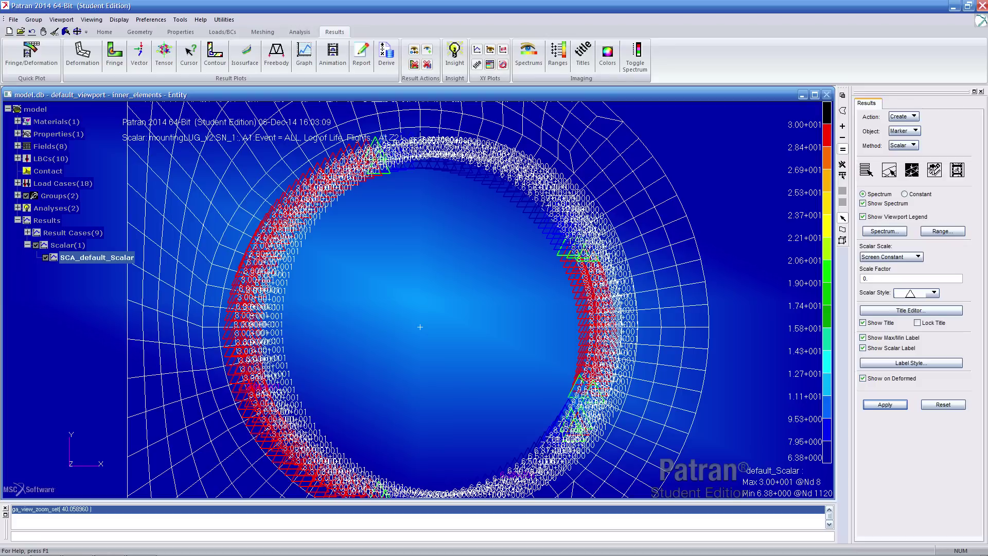
left_click(926, 294)
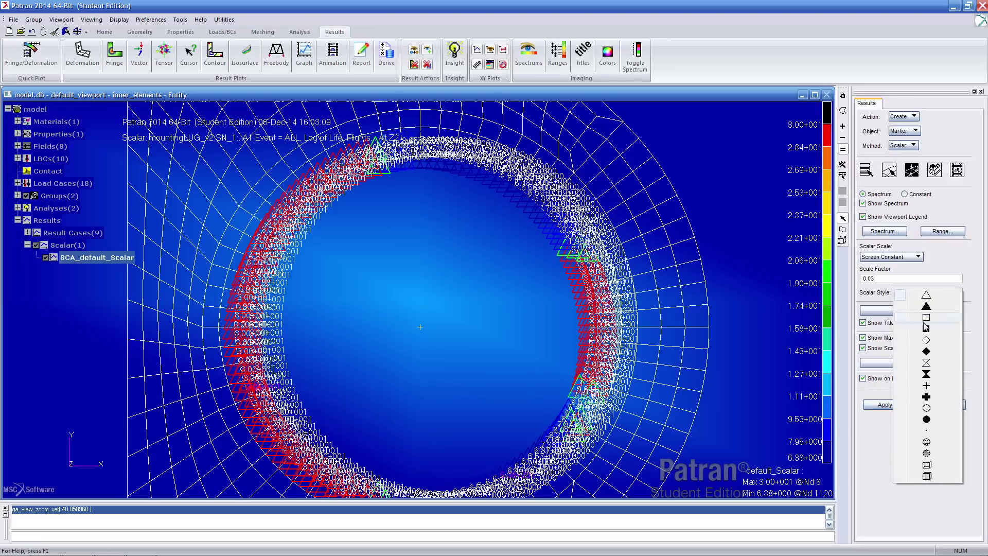
left_click(927, 420)
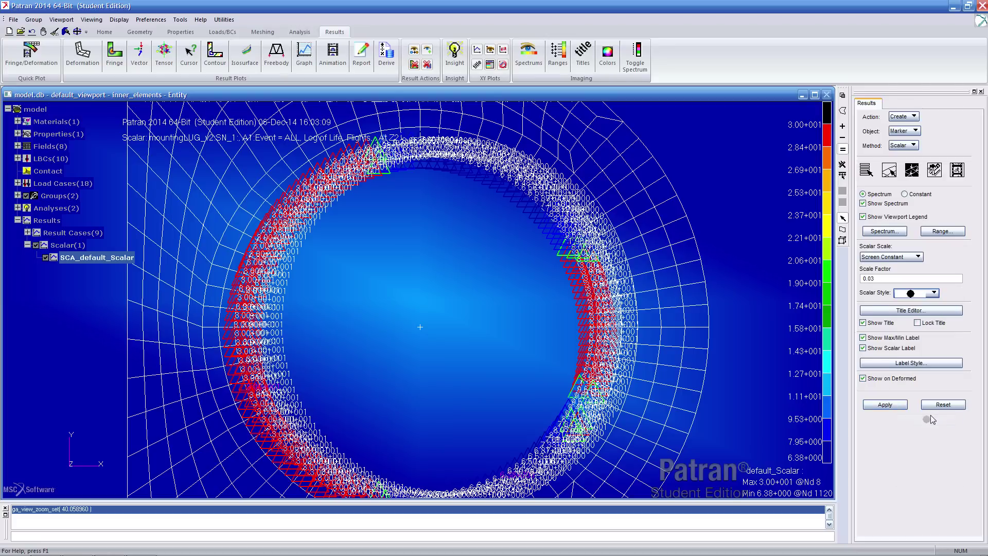
left_click(897, 407)
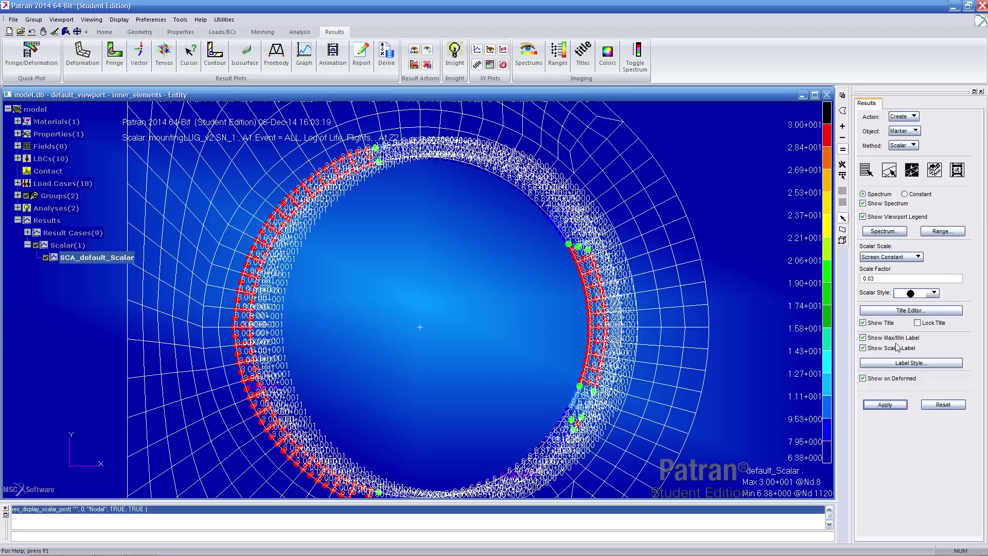
Turn off marker value labels, pan across the ring, and switch to the PDF guide.
left_click(864, 349)
left_click(885, 405)
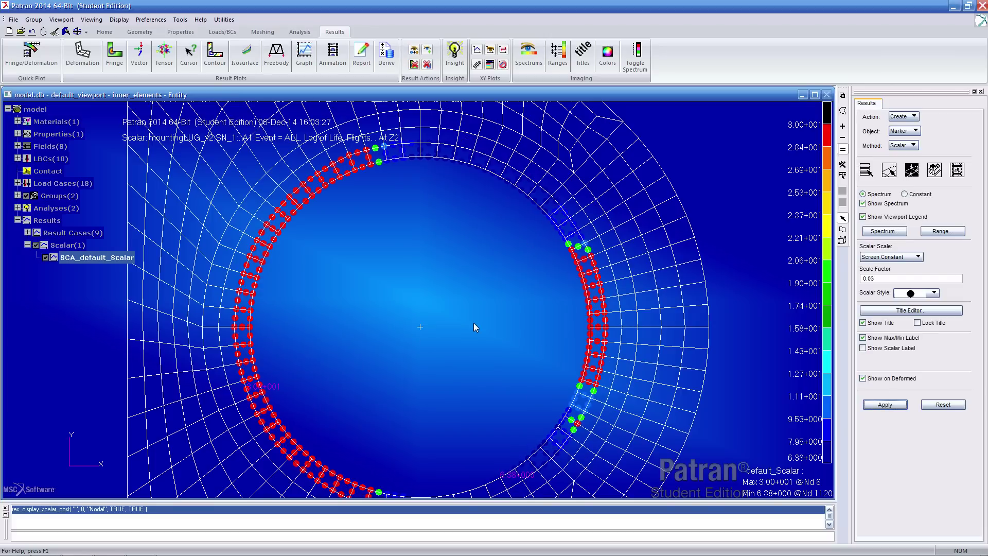
middle_click_drag(474, 326, 345, 266, "shift")
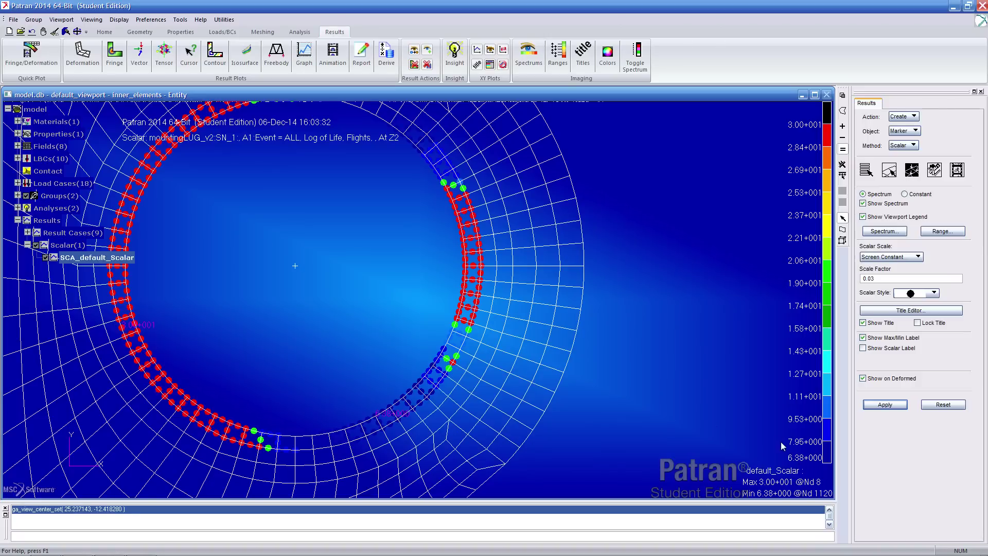
key("alt+Tab")
key("alt+Tab")
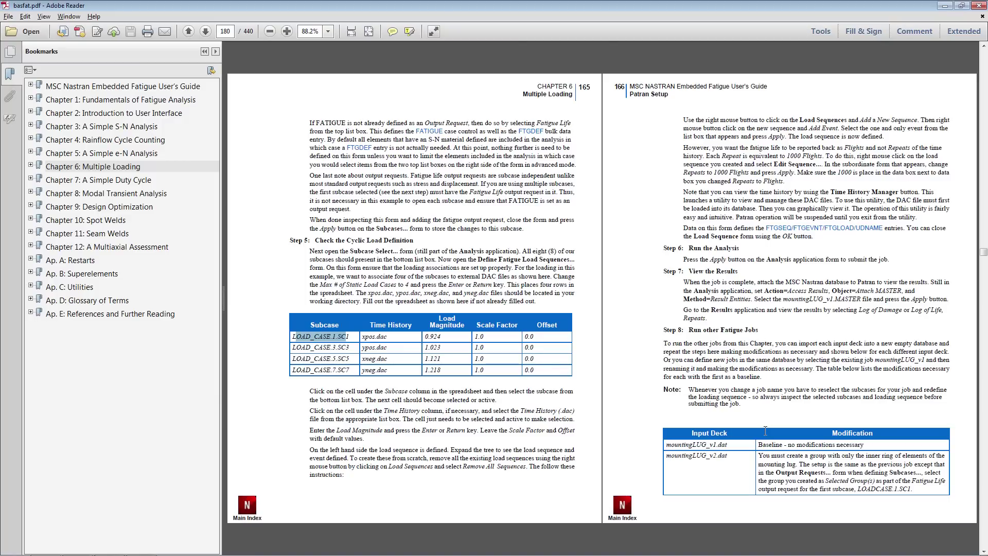
Bring up the page-161 Fatigue Results table in Reader at 150% zoom.
left_click(650, 400)
scroll(650, 400, "up", 4)
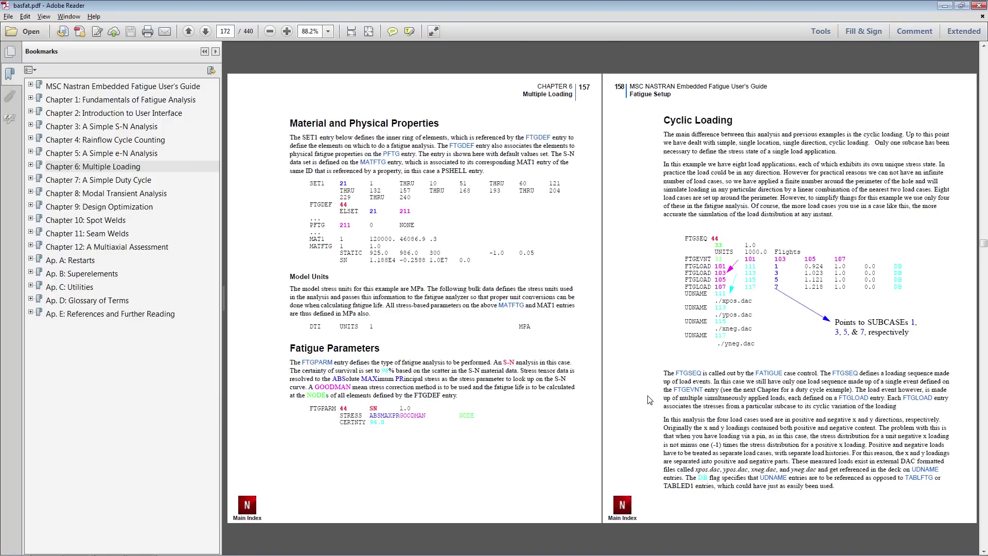
scroll(649, 401, "down", 1)
scroll(648, 400, "up", 1)
scroll(648, 400, "down", 2)
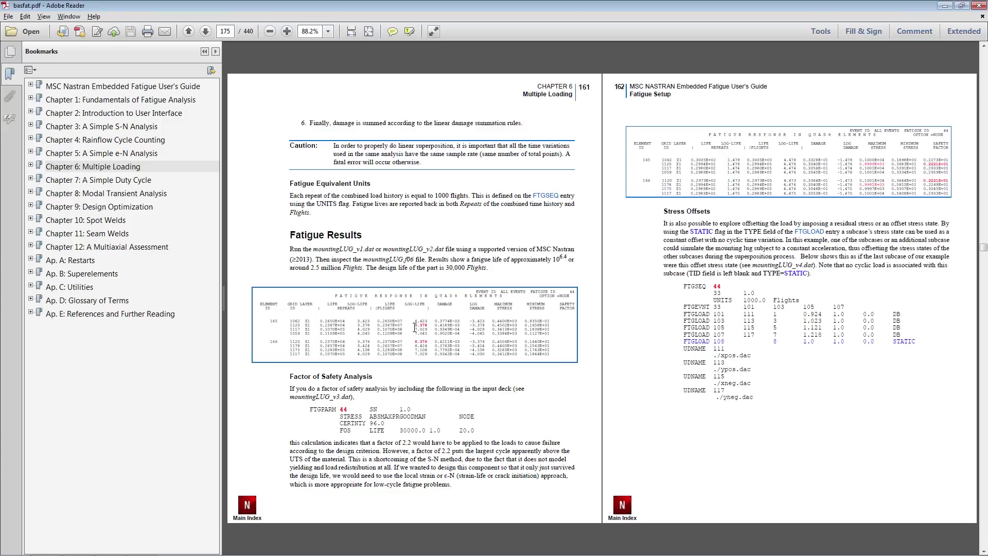
left_click(286, 31)
left_click(286, 31)
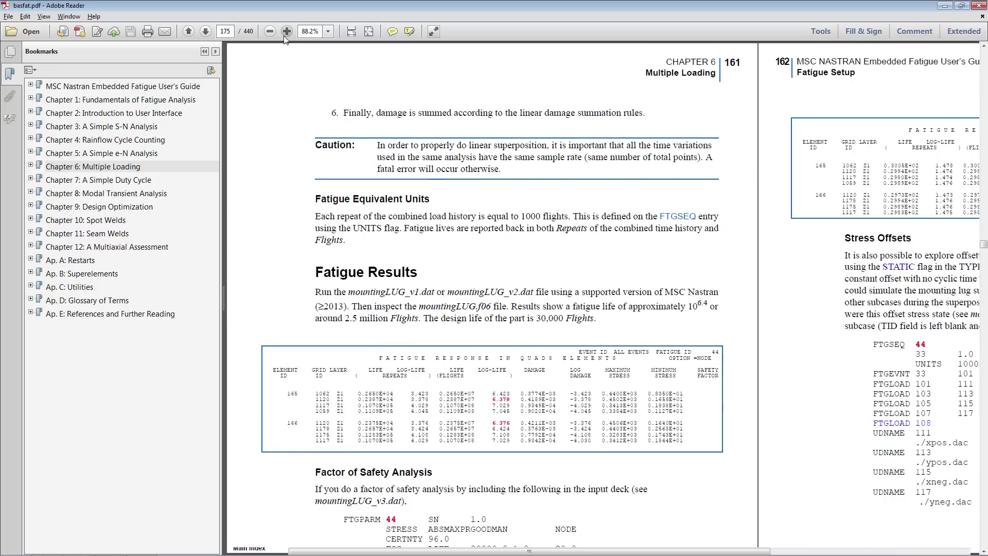
left_click(287, 30)
scroll(543, 456, "down", 1)
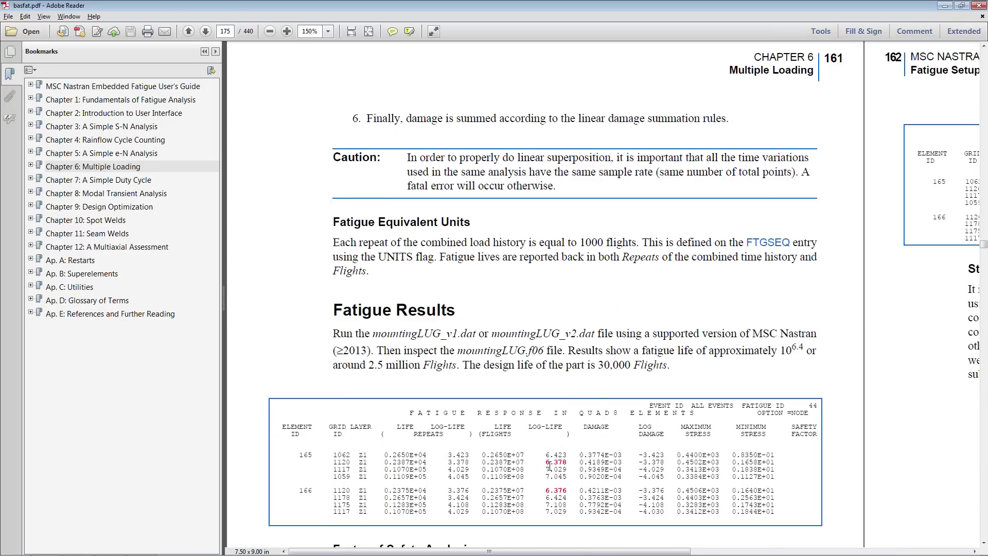
Highlight the 6.378 LOG-LIFE value, then return to Patran.
left_click_drag(547, 463, 561, 463)
key("alt+Tab")
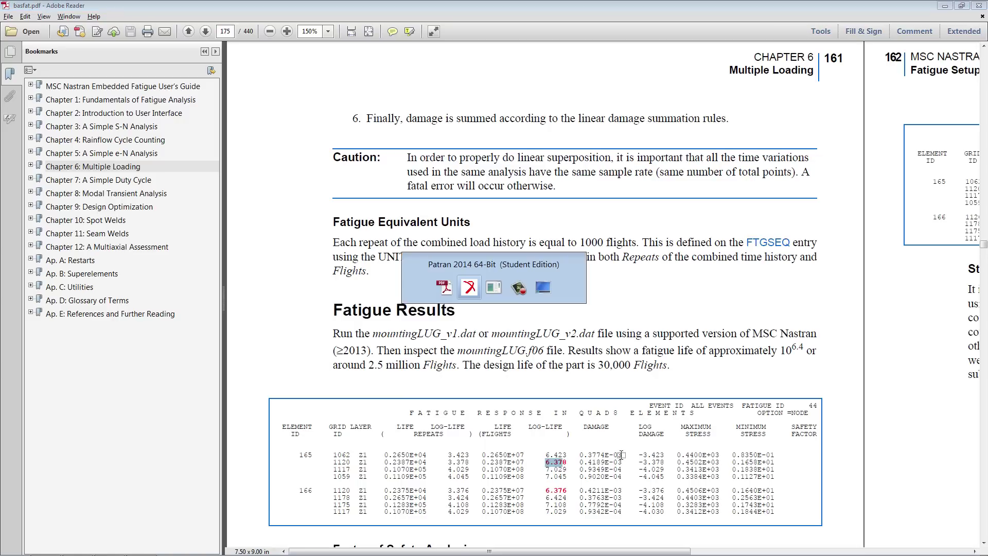
key("alt+Tab")
key("alt+shift+Tab")
key("alt+shift+Tab")
key("alt+Tab")
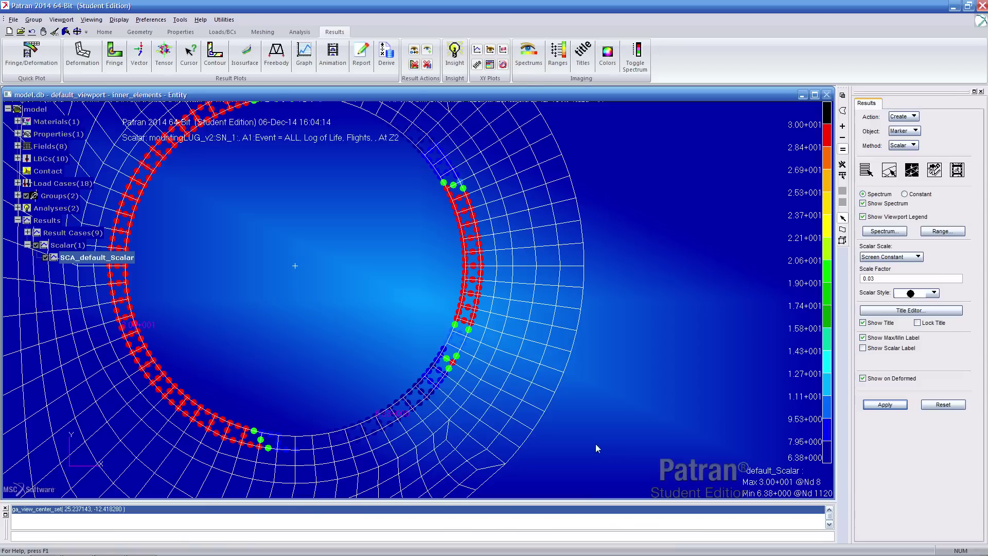
Replot the ring markers as 'Log of Damage,' and switch back to Adobe Reader.
left_click(868, 172)
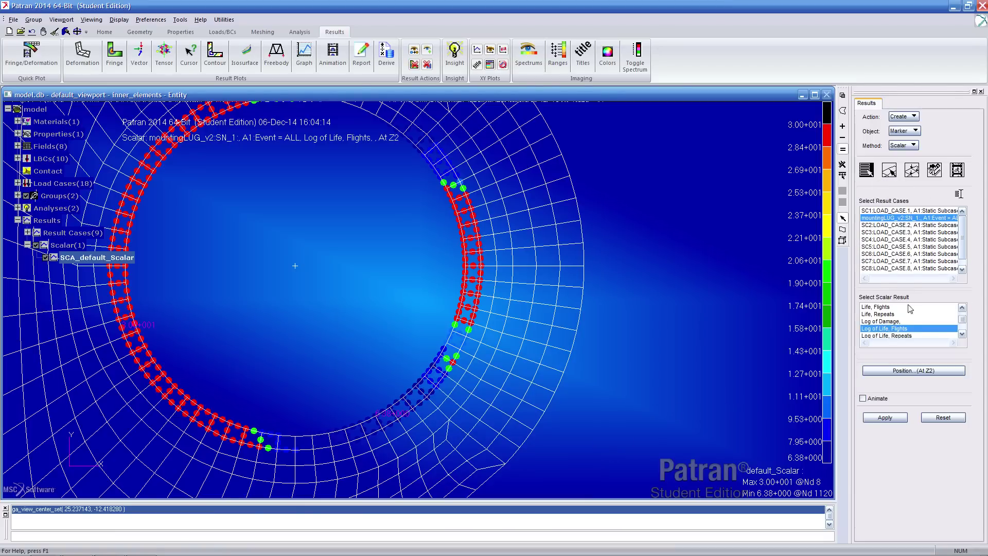
left_click(961, 333)
left_click(962, 333)
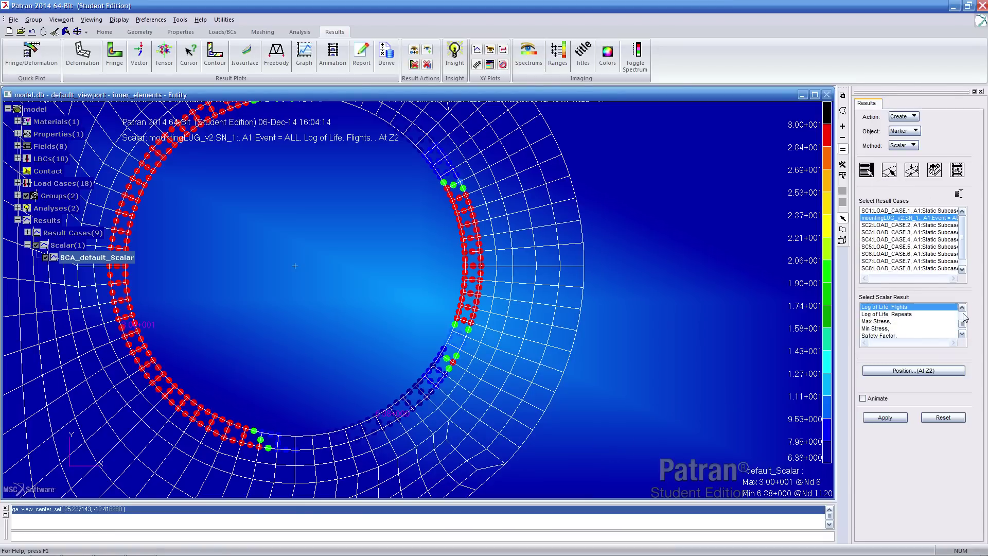
left_click(962, 307)
left_click(962, 308)
left_click(962, 308)
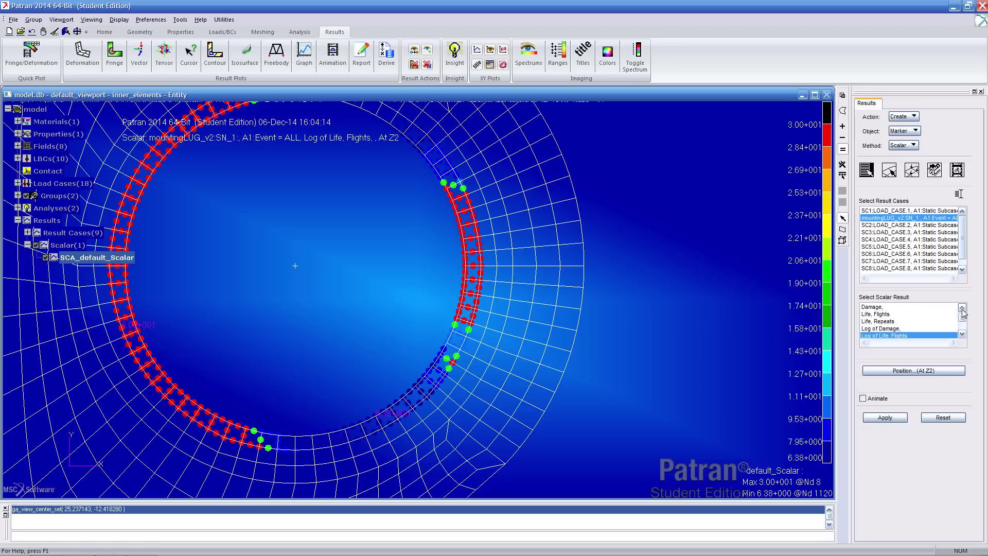
left_click(874, 329)
left_click(884, 417)
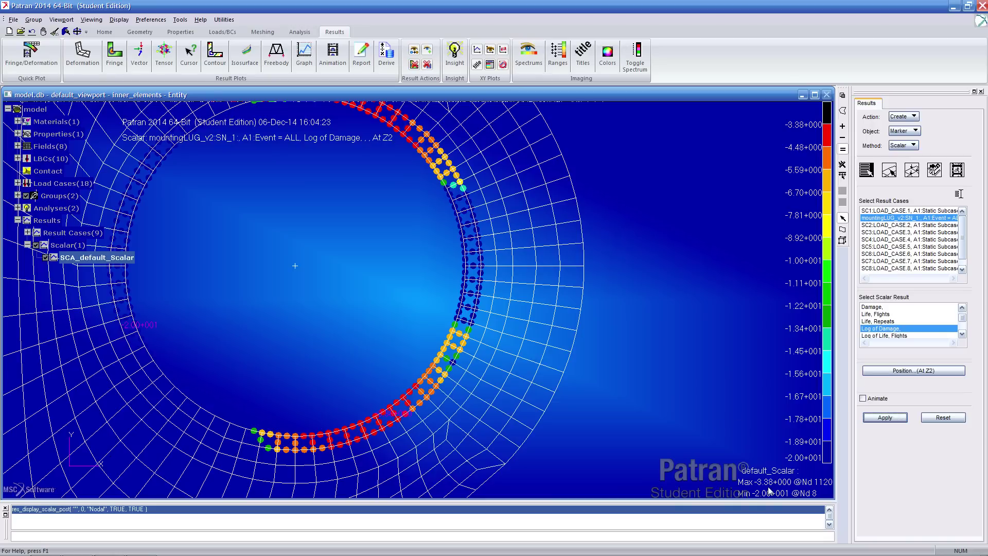
key("alt+Tab")
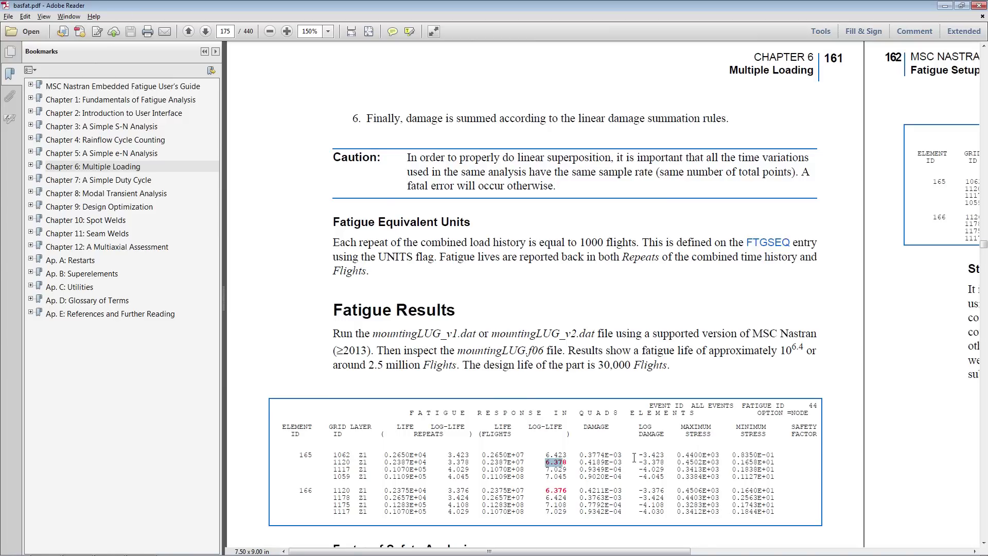
Highlight the -3.378 LOG DAMAGE value and the grid 1120 row, then return to Patran.
left_click_drag(639, 461, 664, 462)
left_click_drag(334, 460, 353, 463)
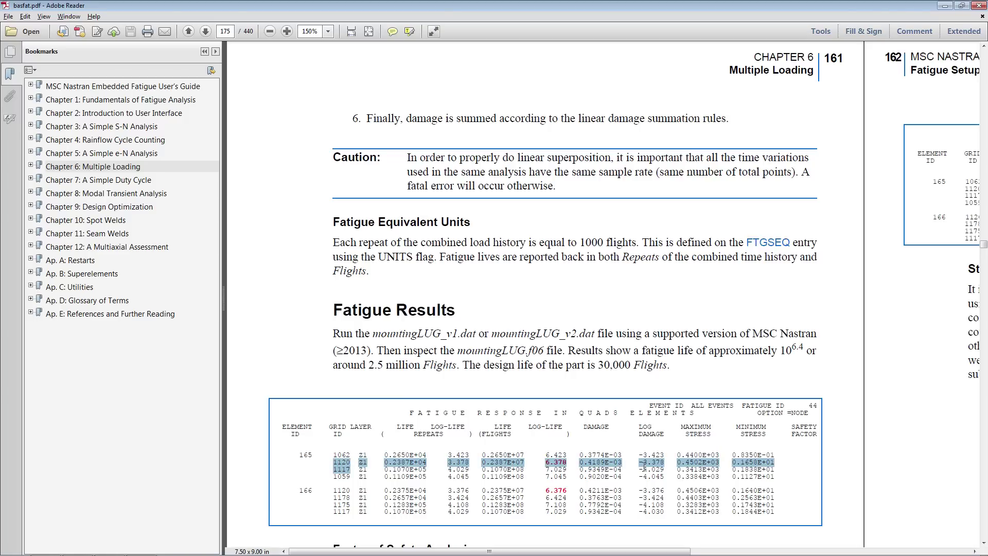
key("alt+Tab")
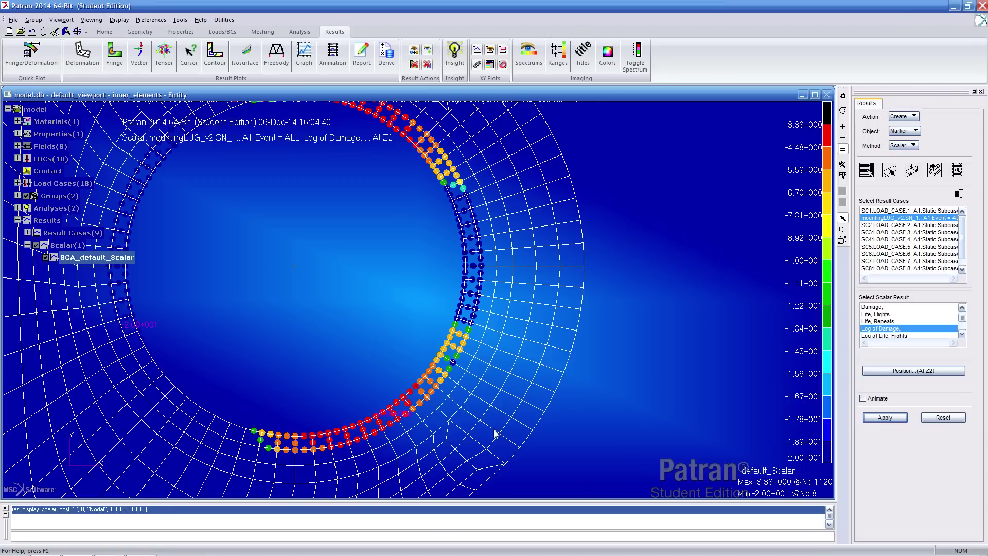
Rotate and zoom into the red and orange log-damage markers, then show the Home tools.
middle_click_drag(371, 393, 387, 363)
scroll(626, 442, "up", 5)
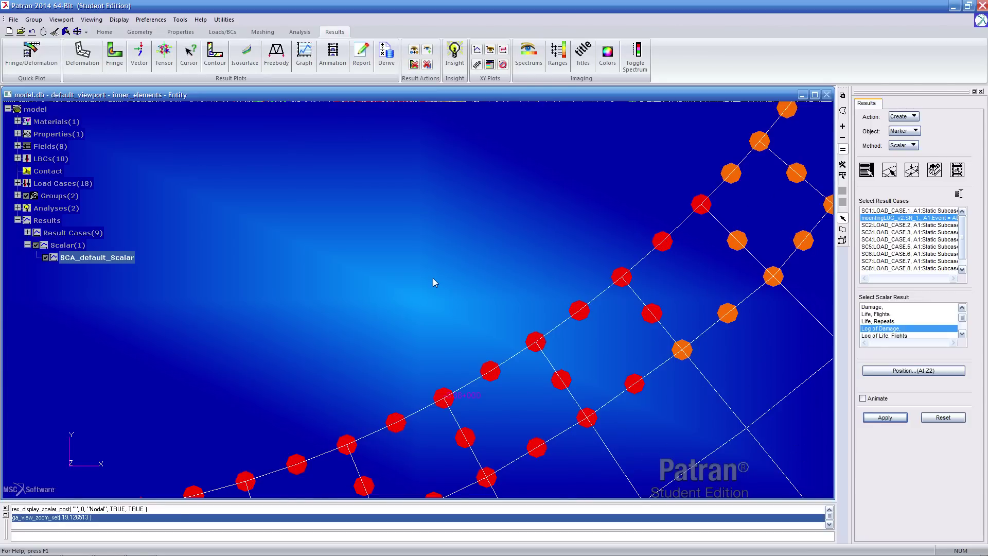
left_click(104, 31)
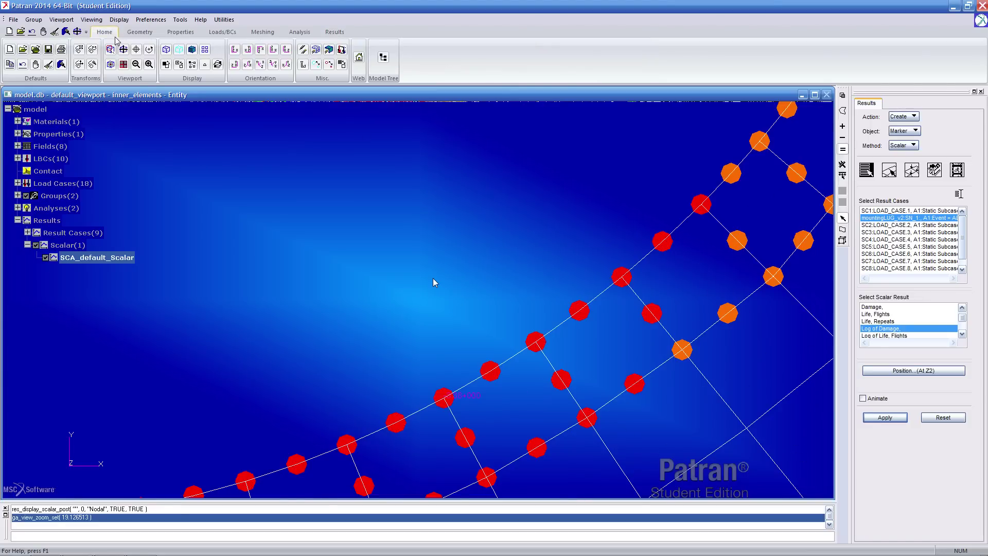